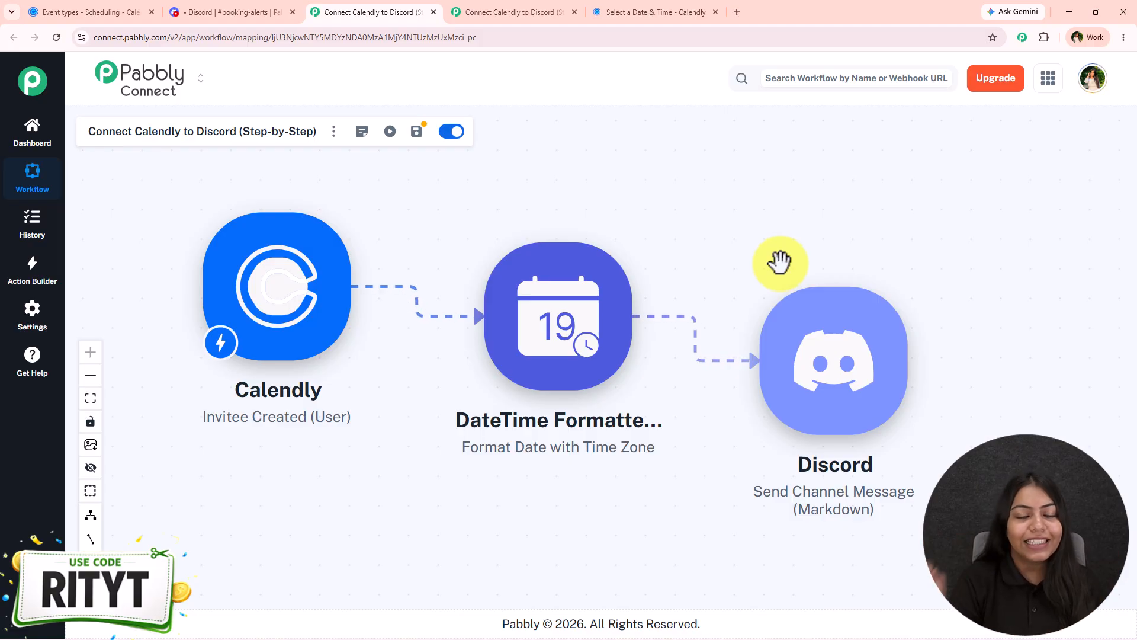
# Look over the Discord booking alerts and the finished Calendly → DateTime Formatter → Discord workflow.
pyautogui.click(296, 12)
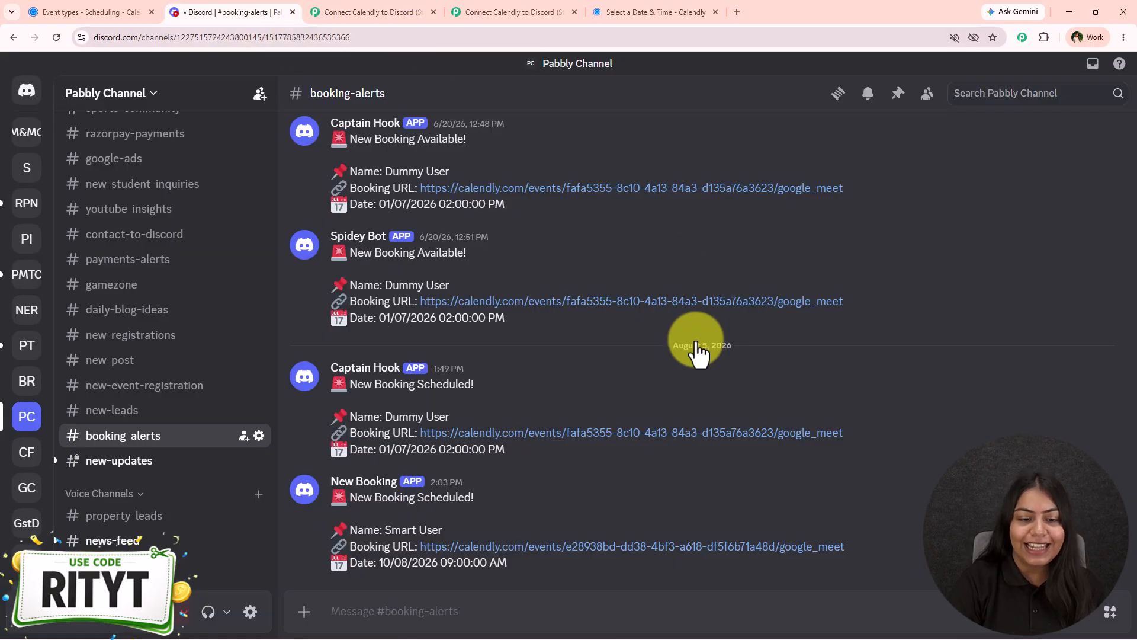
pyautogui.click(358, 11)
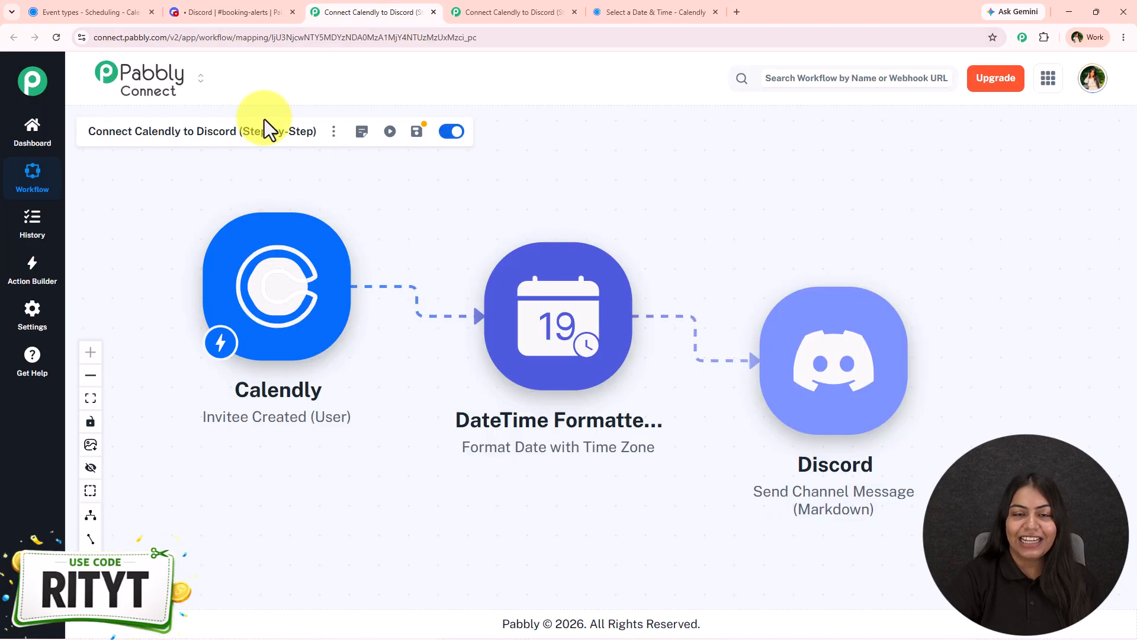
pyautogui.click(327, 279)
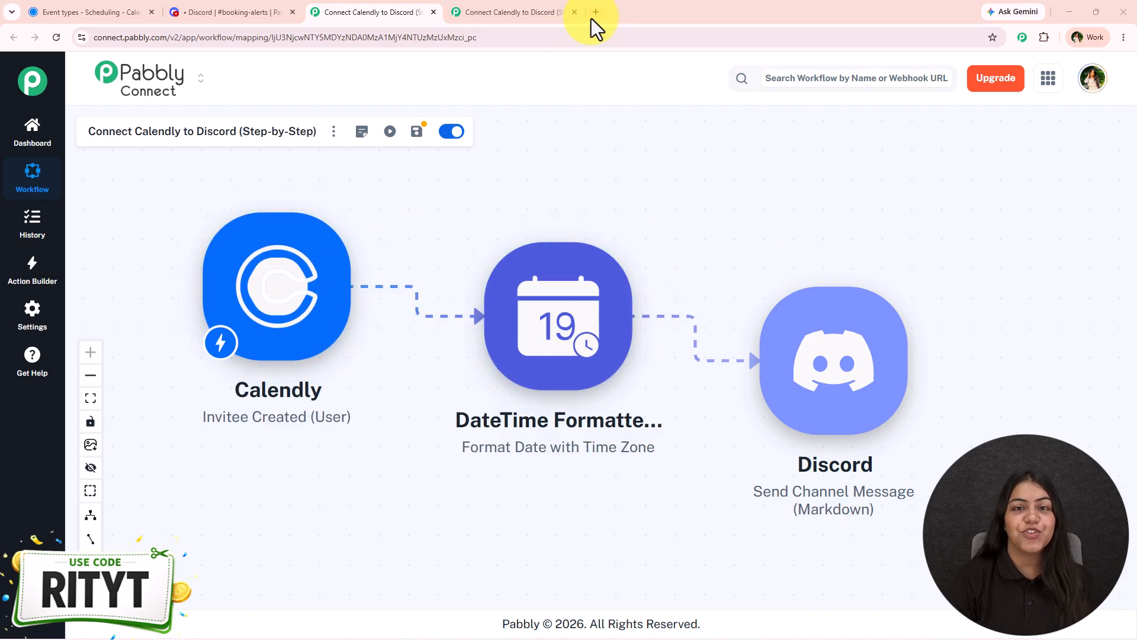
# Load pabbly.com/connect in a new tab and scroll through the homepage.
pyautogui.click(591, 19)
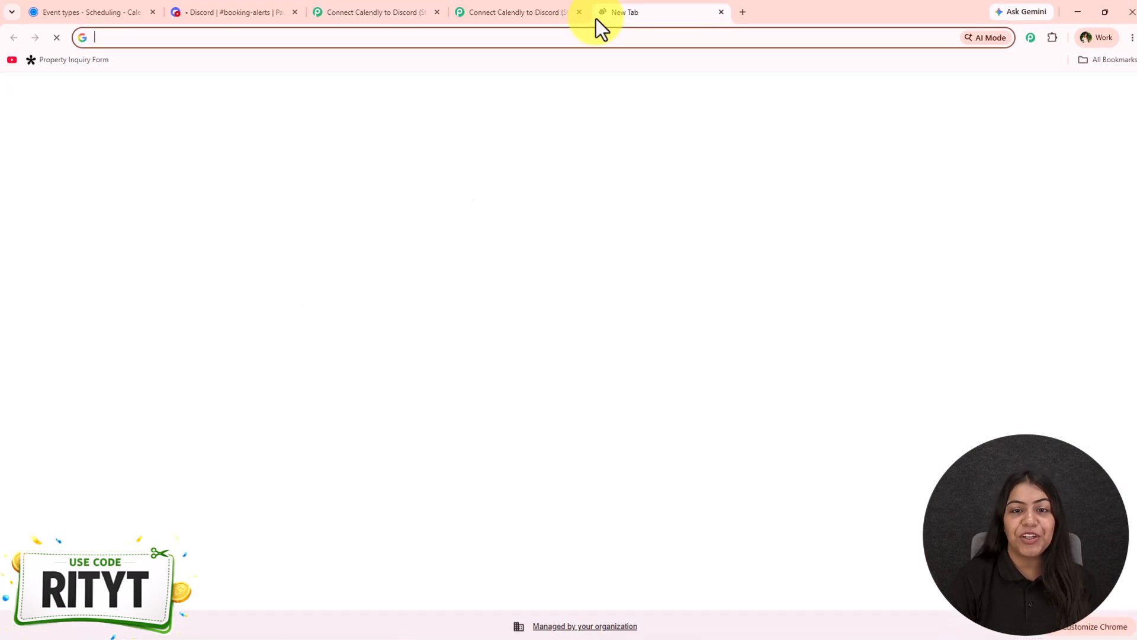
pyautogui.write('pab')
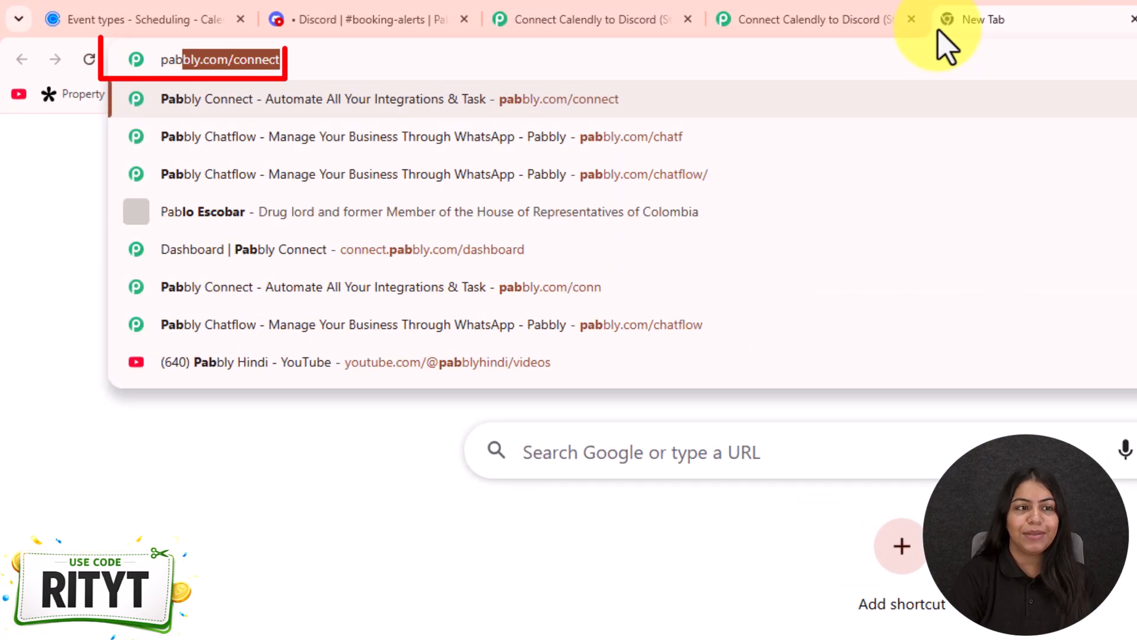
pyautogui.press('Return')
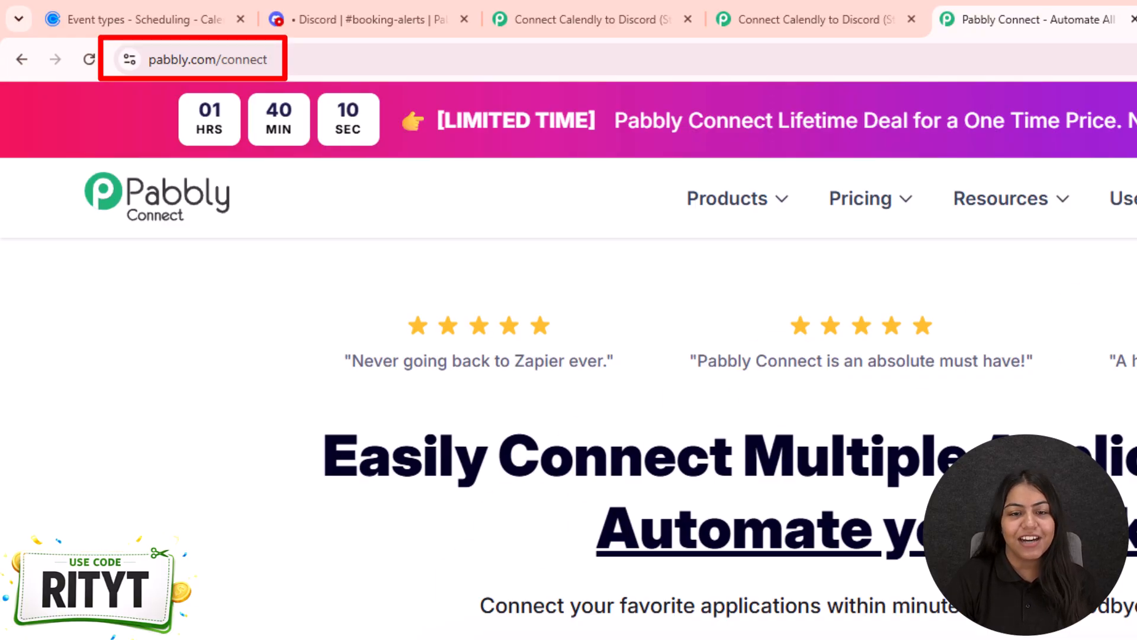
pyautogui.scroll(-10, 278, 522)
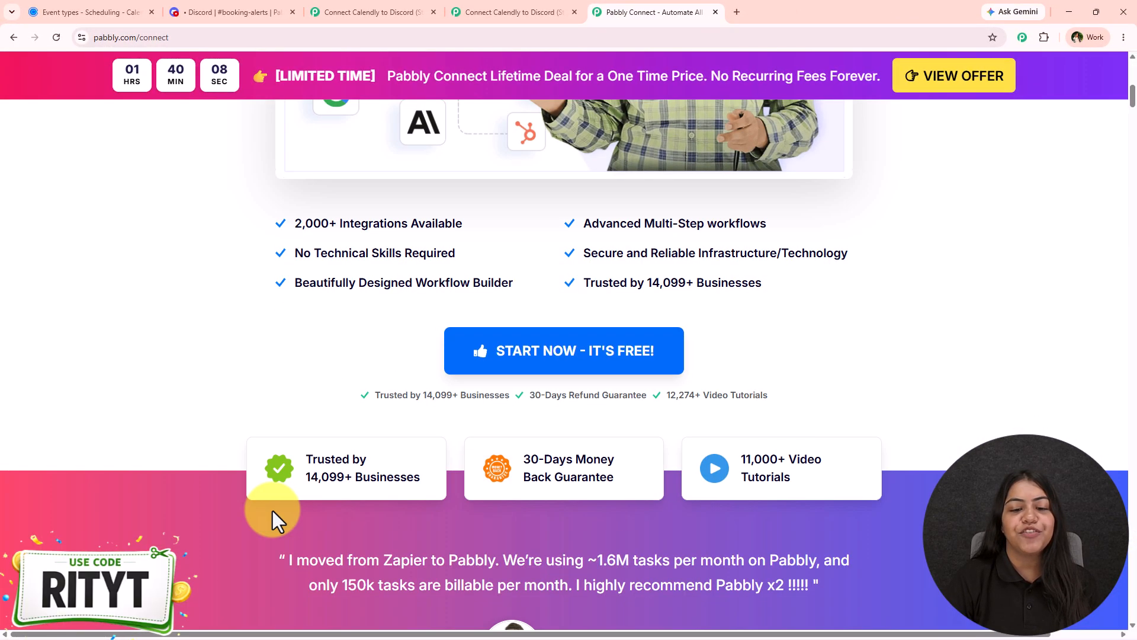
pyautogui.scroll(-1, 272, 510)
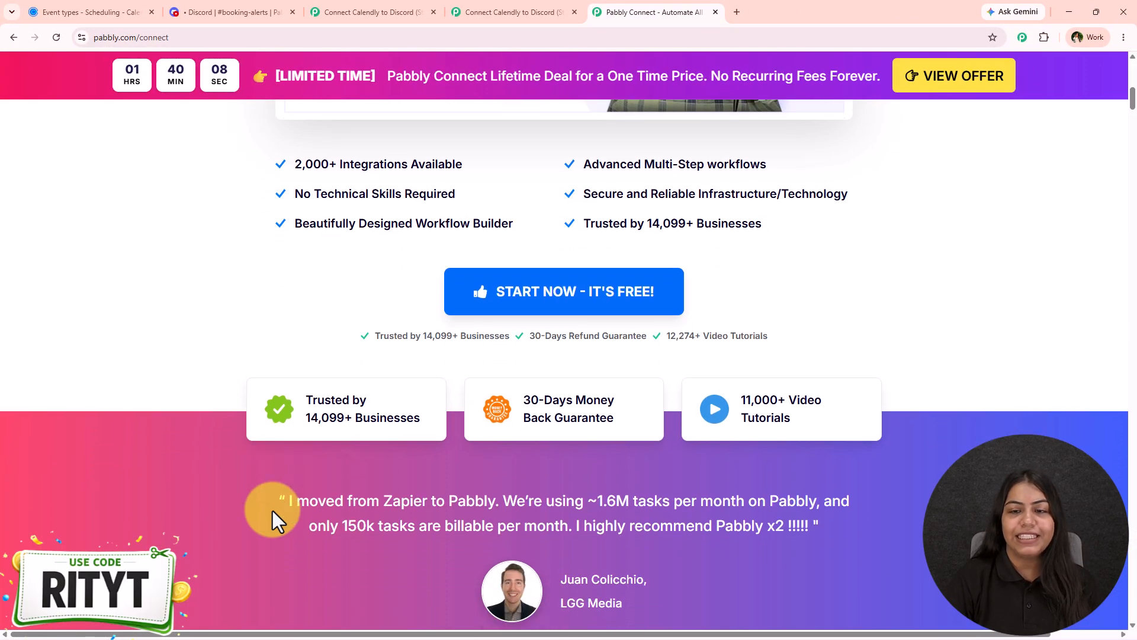
pyautogui.scroll(9, 924, 476)
pyautogui.scroll(1, 926, 464)
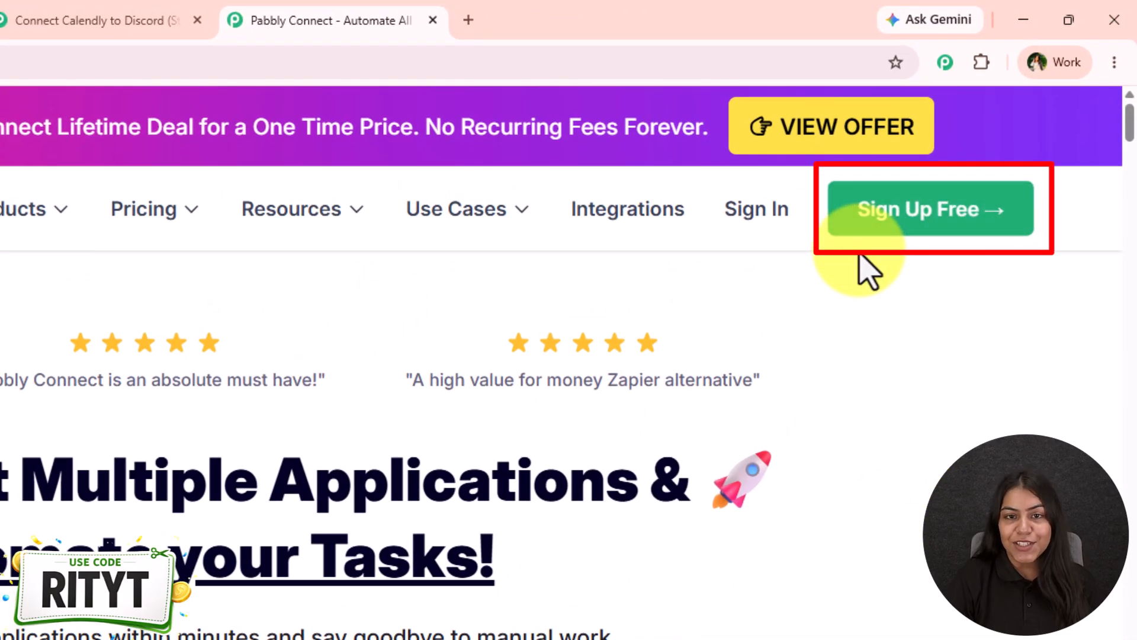
# Try Sign Up Free, dismiss the lifetime deal popup, and highlight the homepage headline.
pyautogui.click(853, 223)
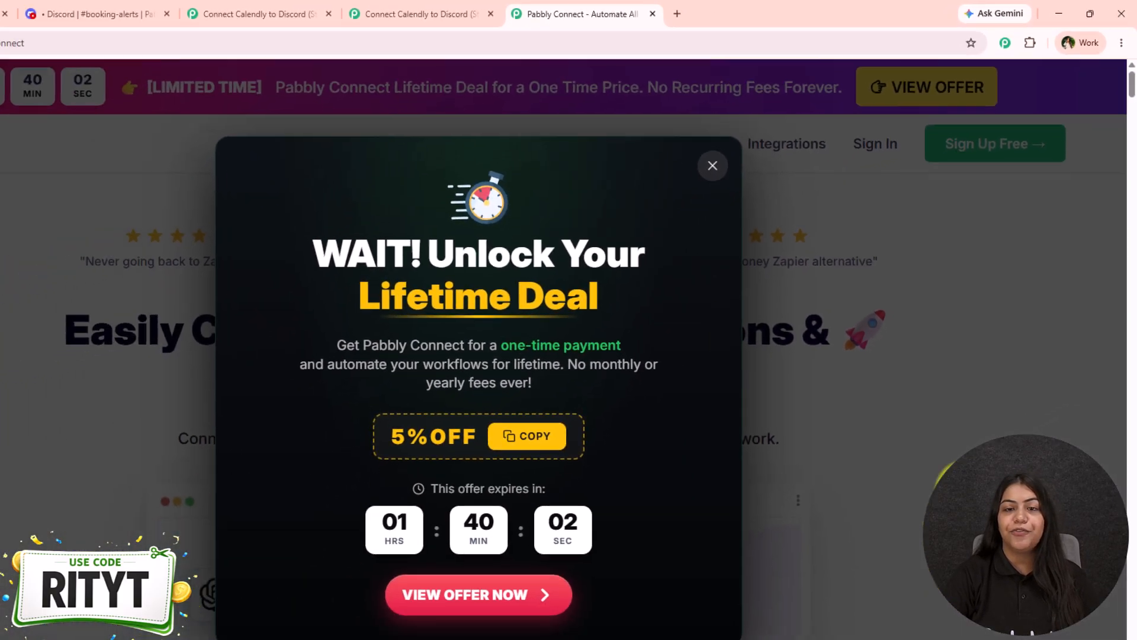
pyautogui.click(968, 491)
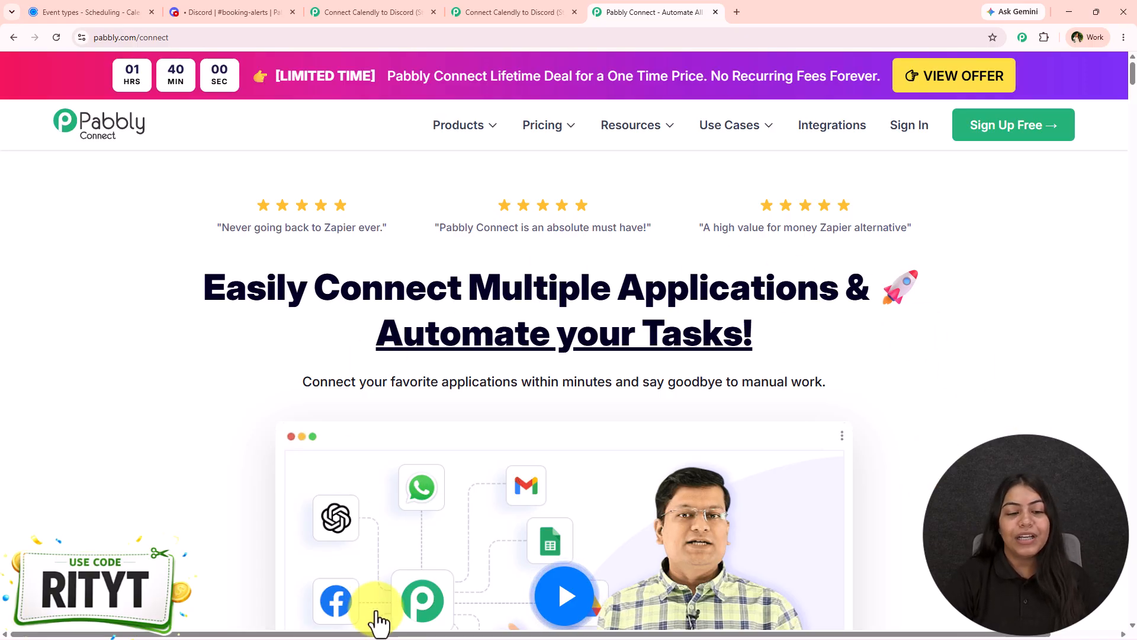
pyautogui.moveTo(202, 287); pyautogui.dragTo(980, 386)
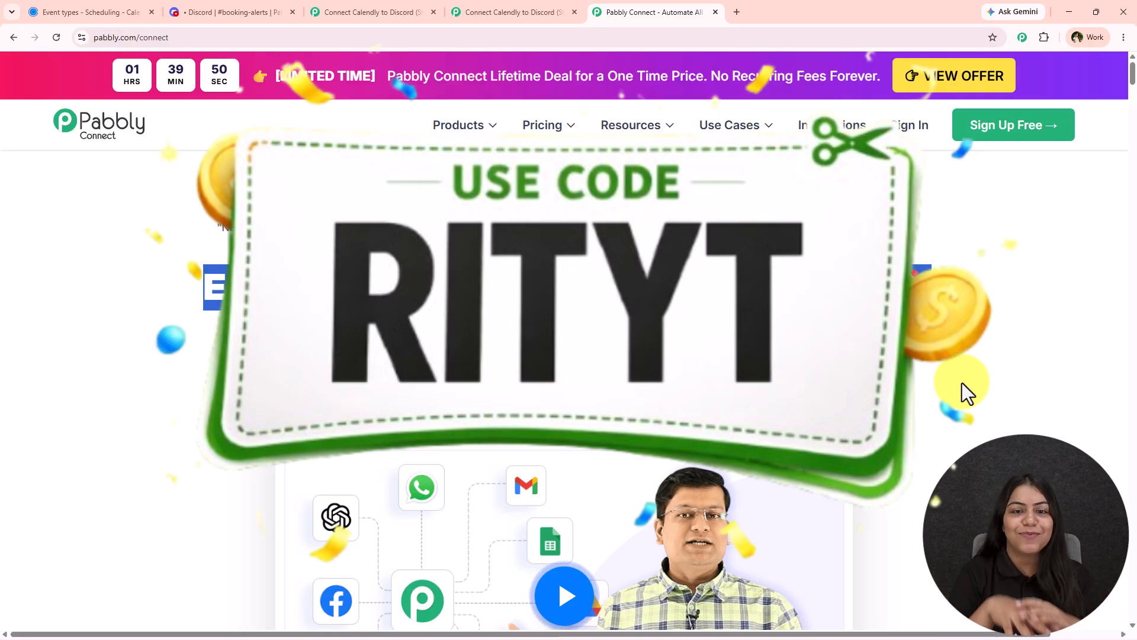
# Close the Pabbly website tab and pan the empty workflow canvas so Add Trigger sits left.
pyautogui.click(477, 12)
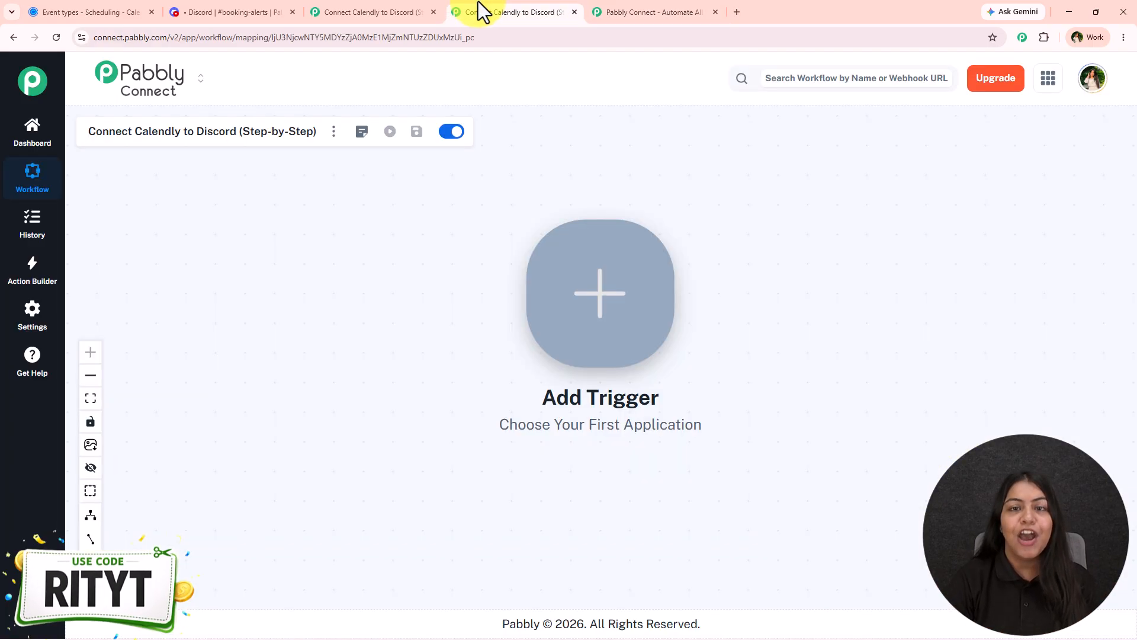
pyautogui.click(715, 12)
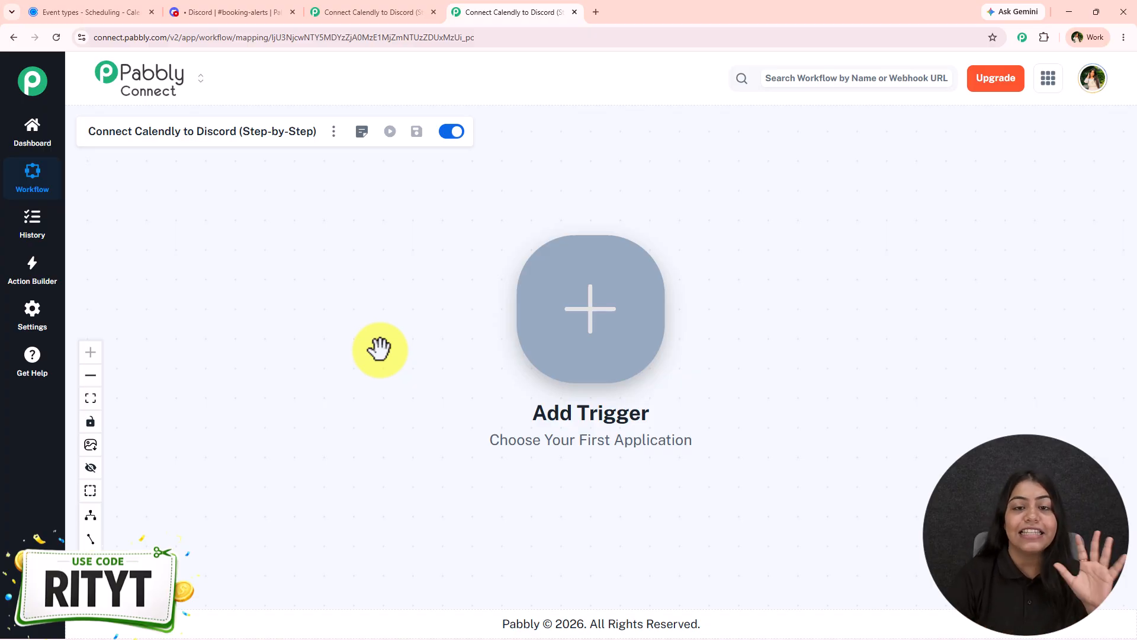
pyautogui.moveTo(845, 383); pyautogui.dragTo(649, 372)
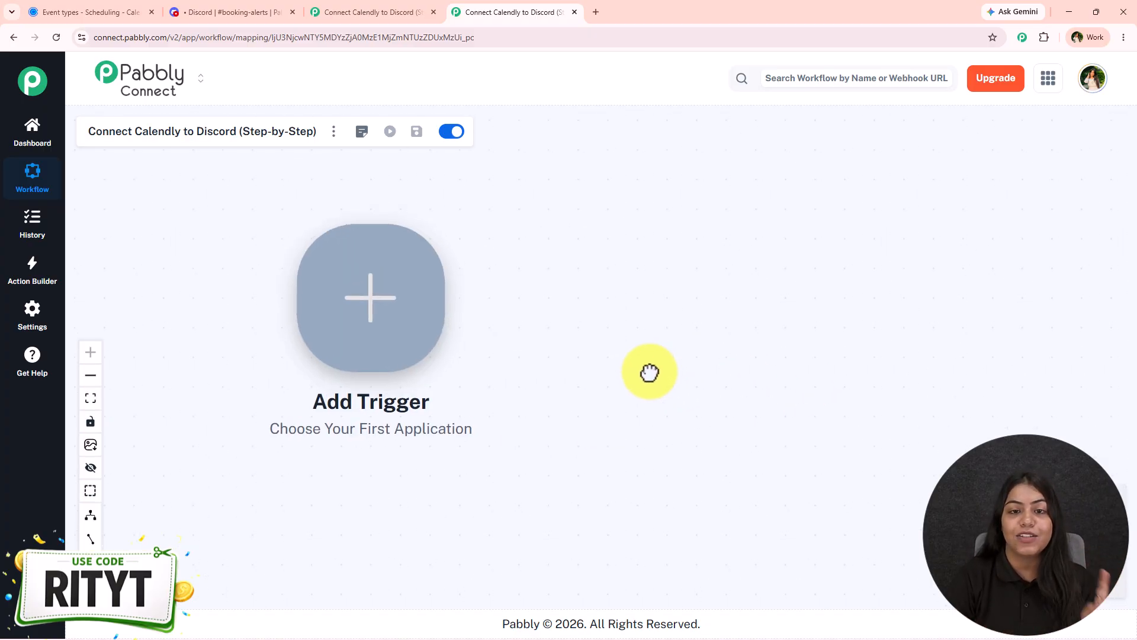
# Set the workflow trigger app to Calendly with the Invitee Created (User) event.
pyautogui.click(348, 296)
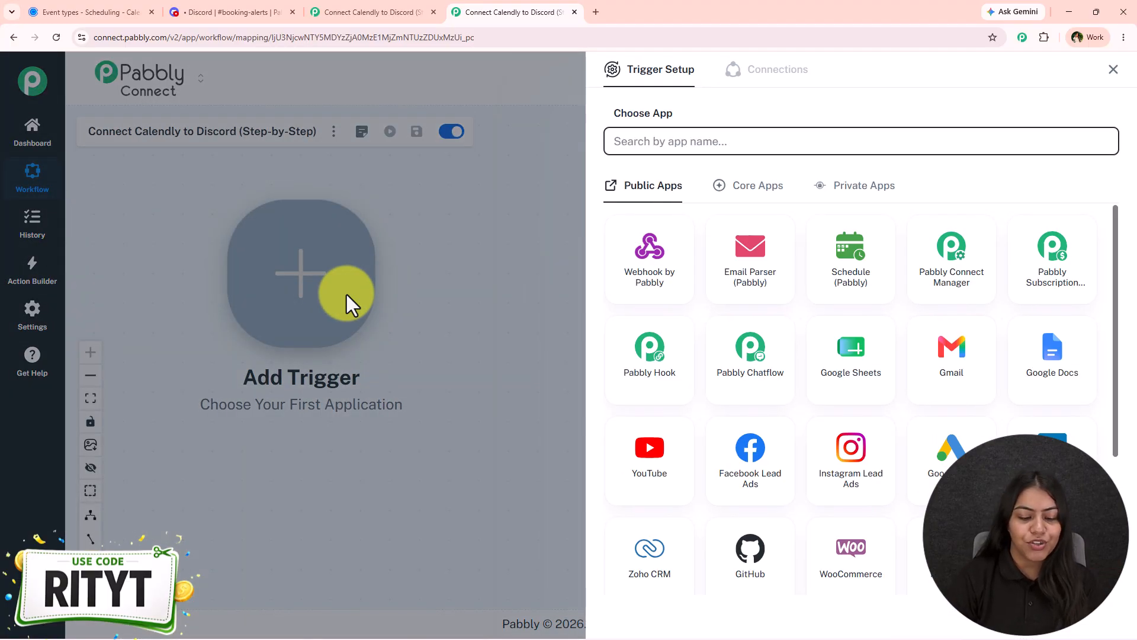
pyautogui.write('Cal')
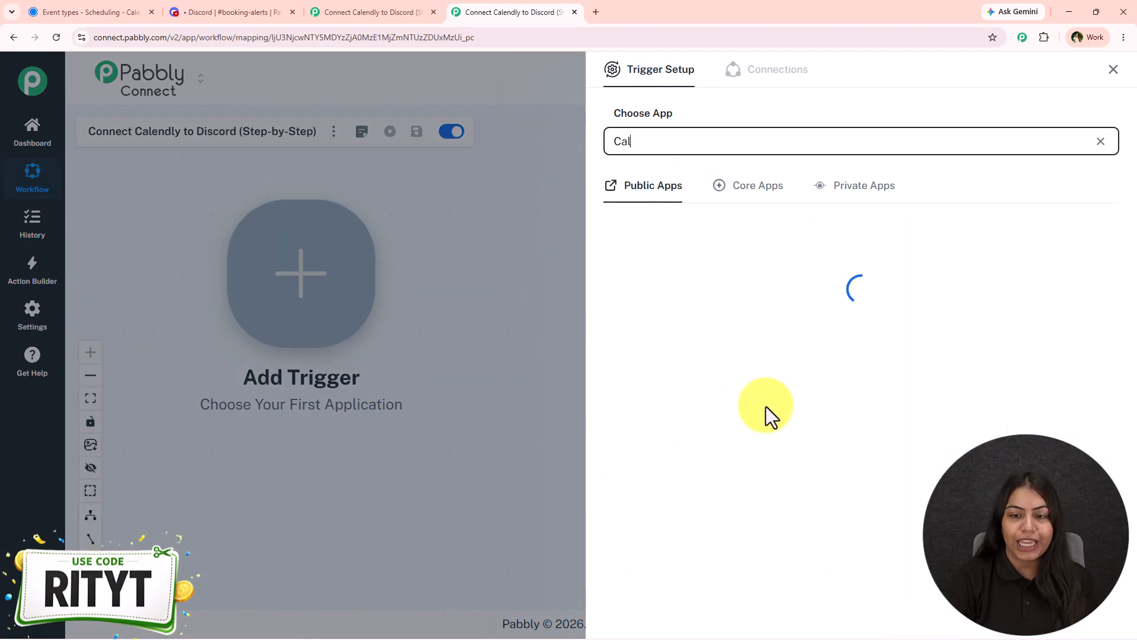
pyautogui.click(632, 368)
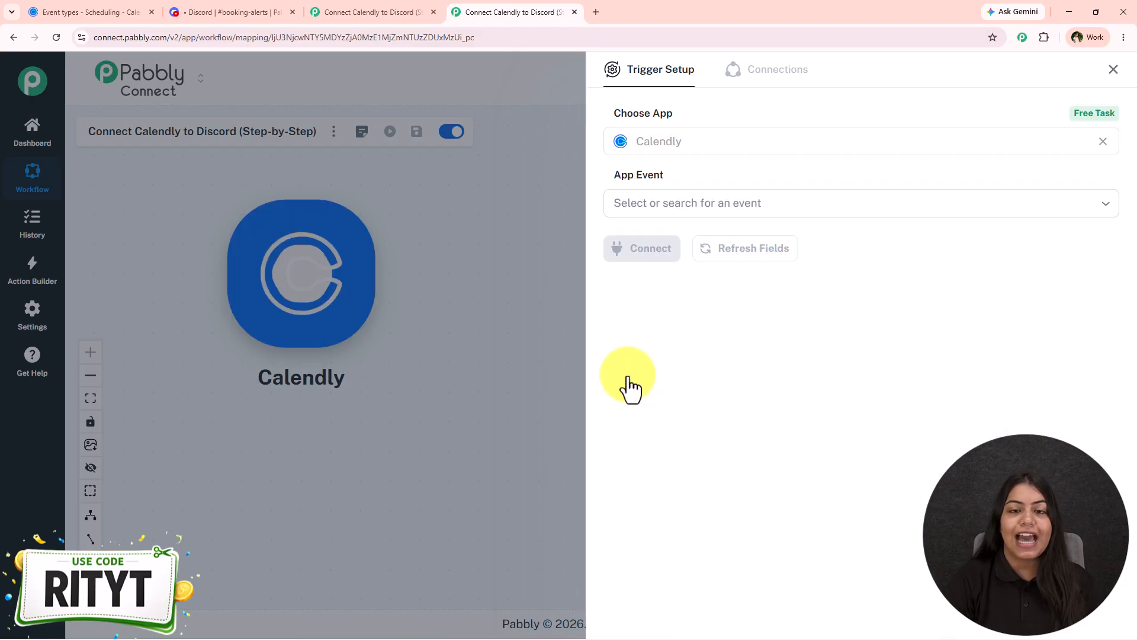
pyautogui.click(1007, 215)
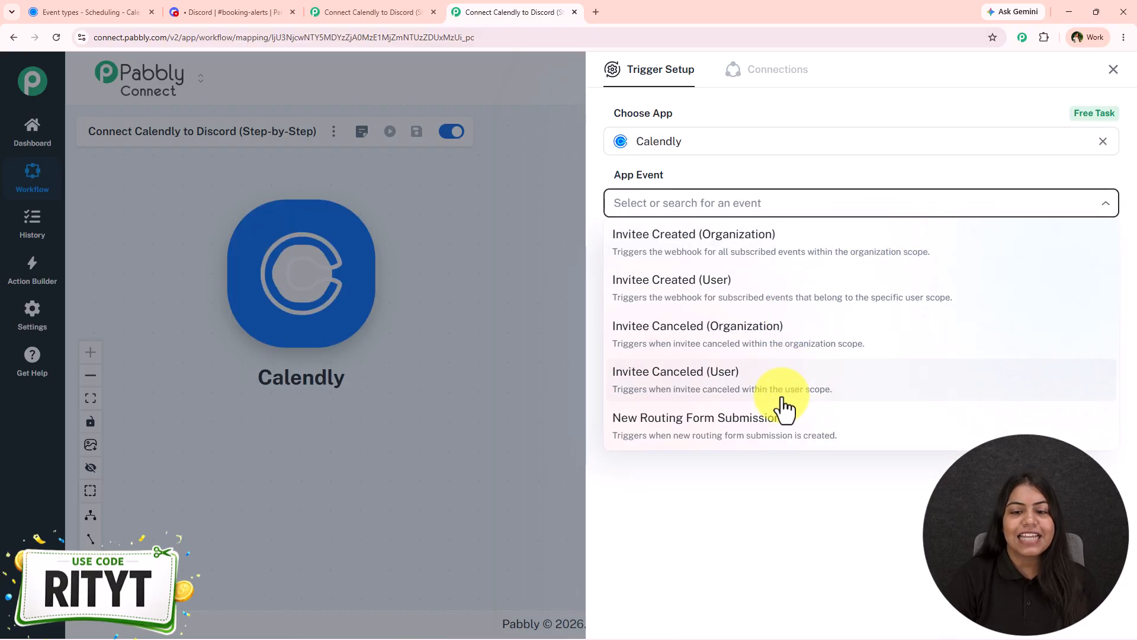
pyautogui.click(755, 299)
pyautogui.click(747, 210)
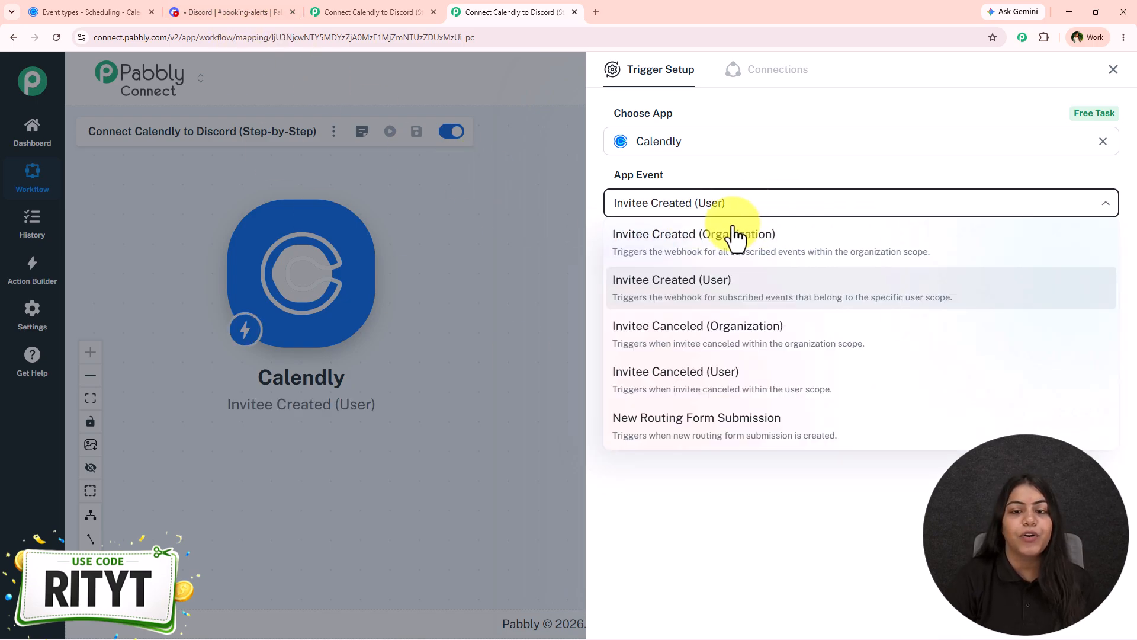
pyautogui.click(816, 526)
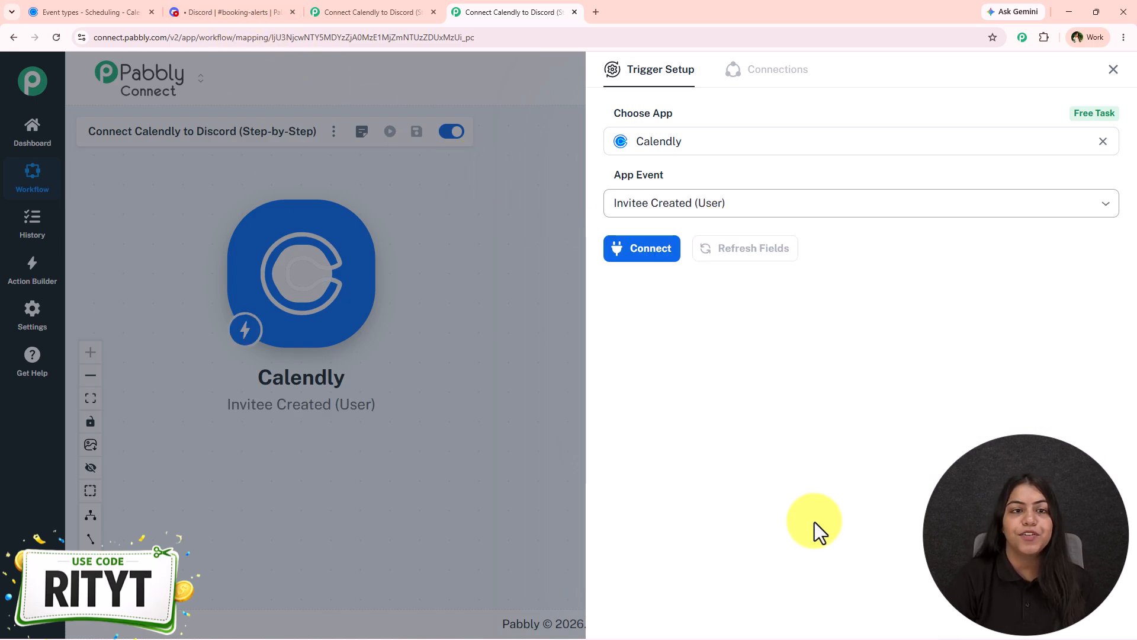
pyautogui.click(405, 1)
pyautogui.click(500, 2)
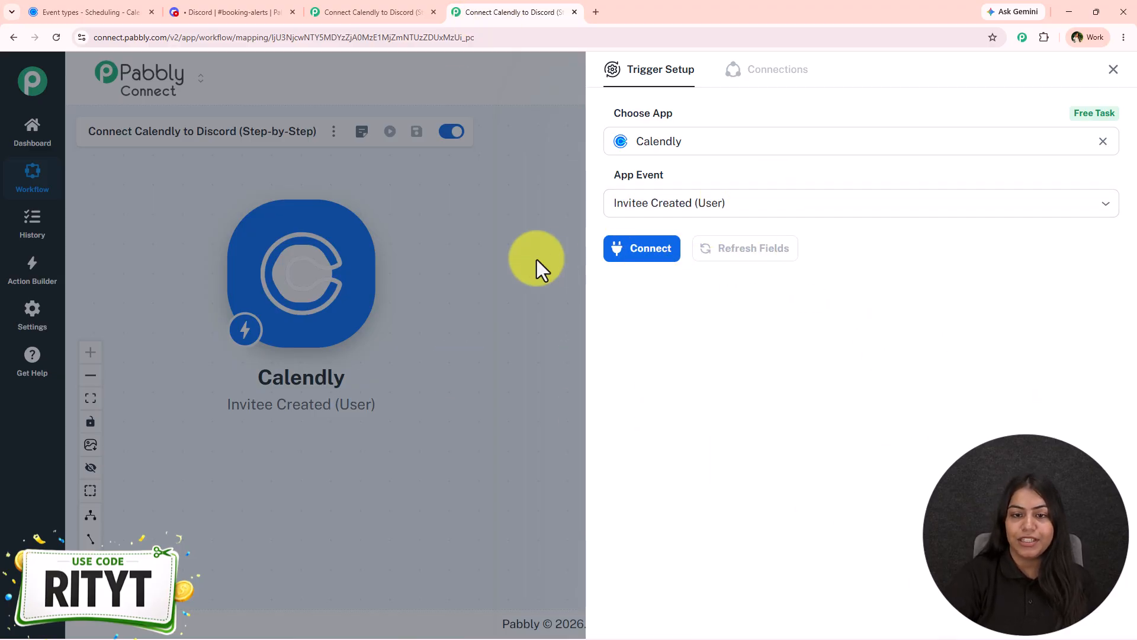
# Add a new Calendly #26 connection and approve Pabbly Connect's access to Calendly.
pyautogui.click(610, 248)
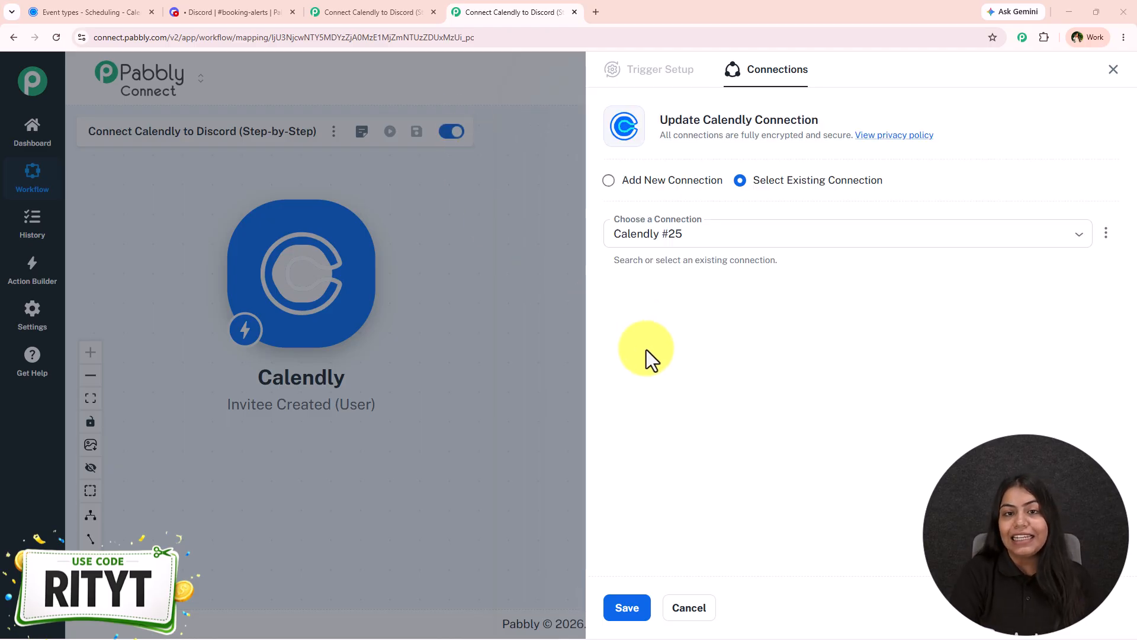
pyautogui.click(645, 181)
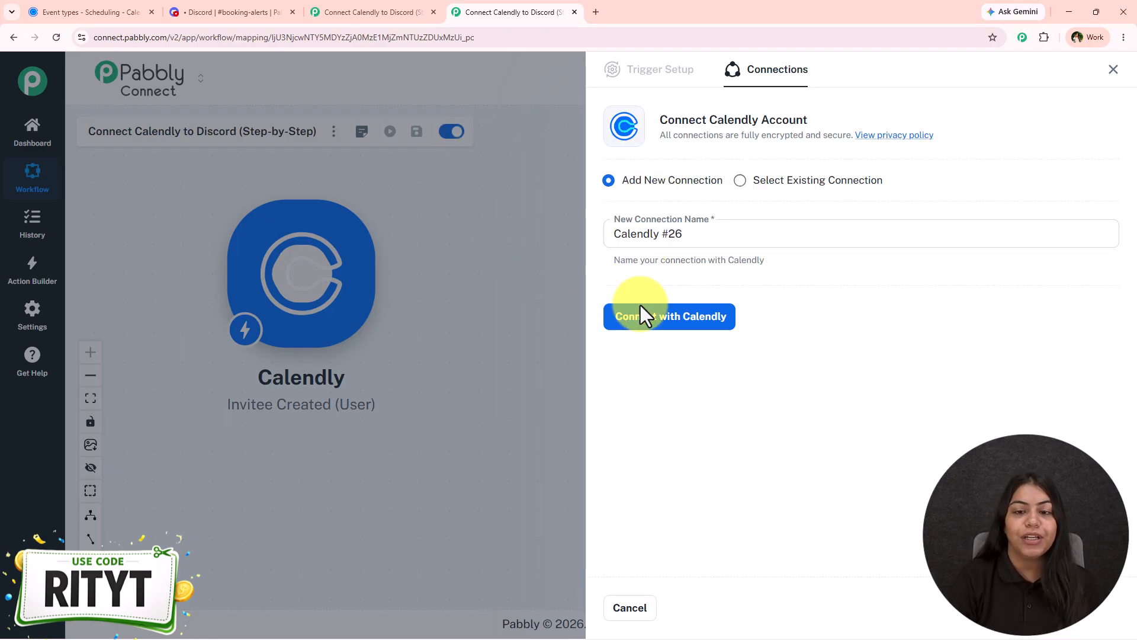
pyautogui.click(645, 320)
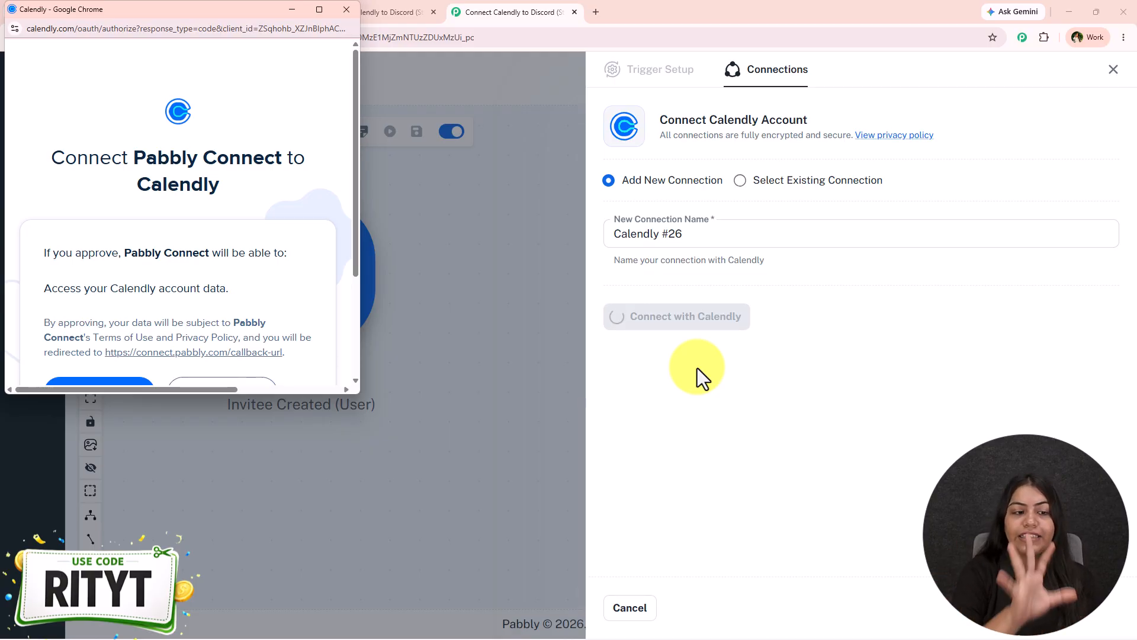
pyautogui.scroll(-3, 265, 239)
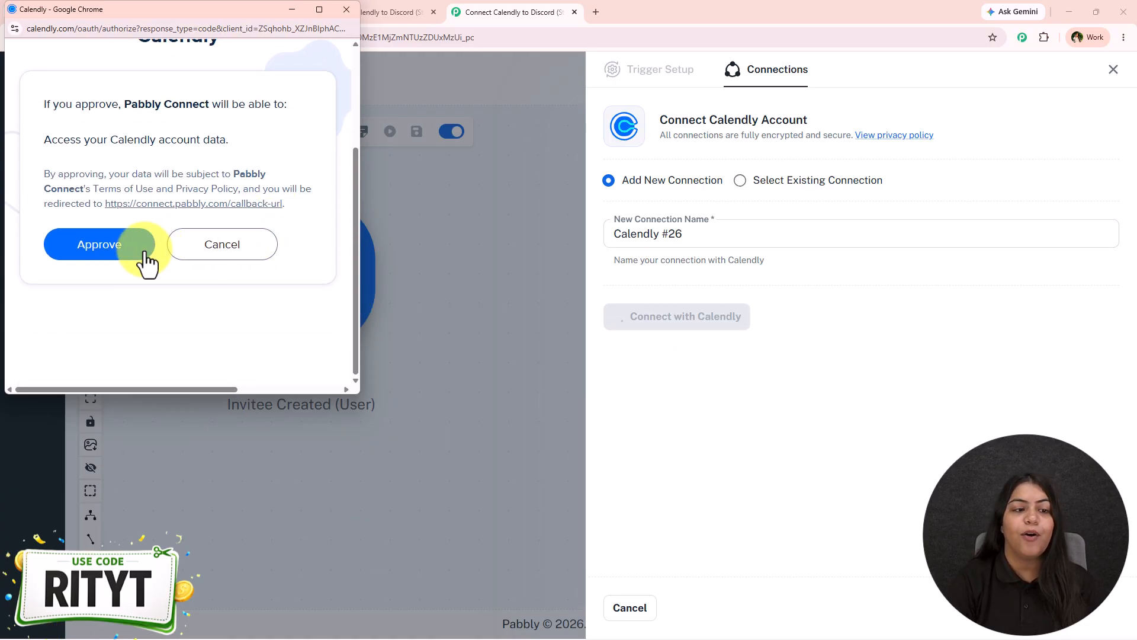
pyautogui.click(128, 250)
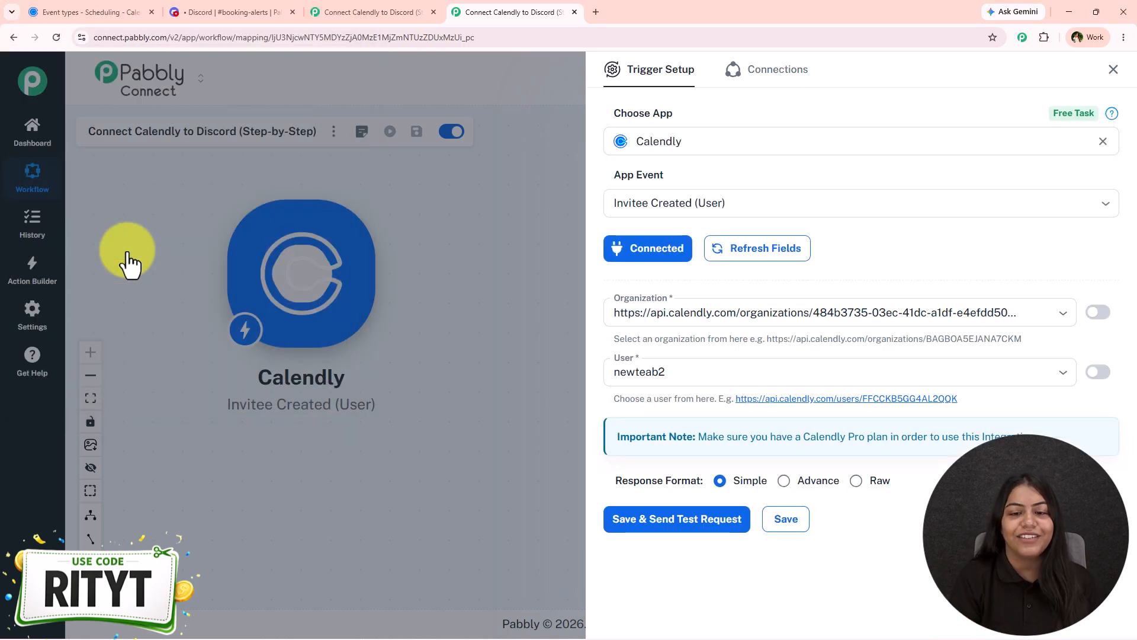
# Confirm the organization and user, keep Simple response format, and save with a test request.
pyautogui.click(795, 312)
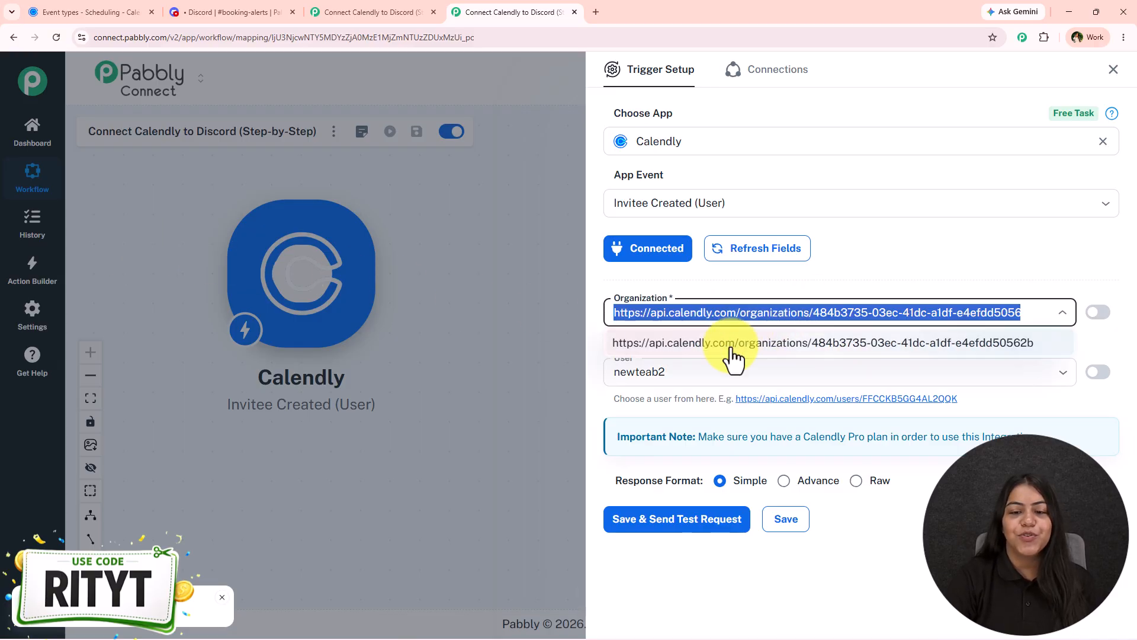
pyautogui.click(645, 372)
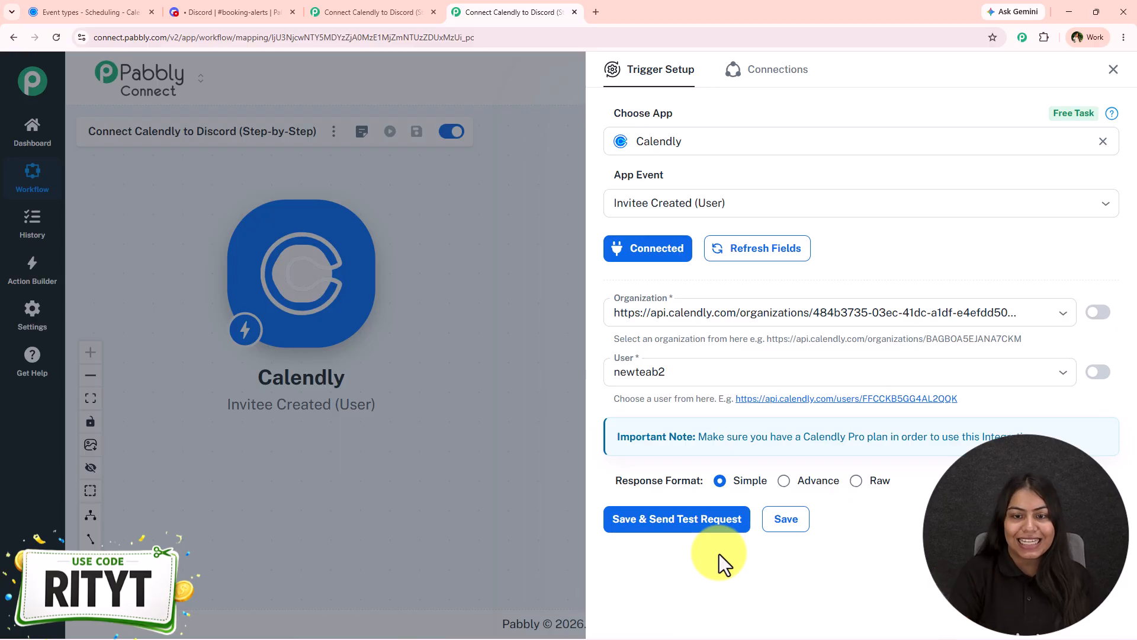
pyautogui.moveTo(592, 481); pyautogui.dragTo(810, 482)
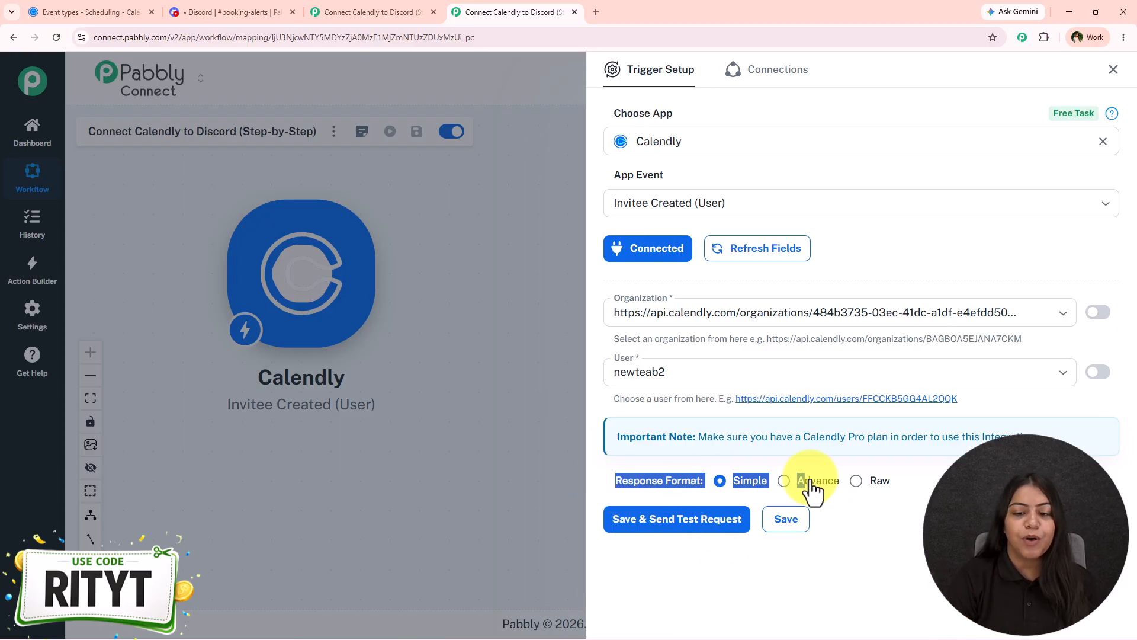
pyautogui.click(677, 520)
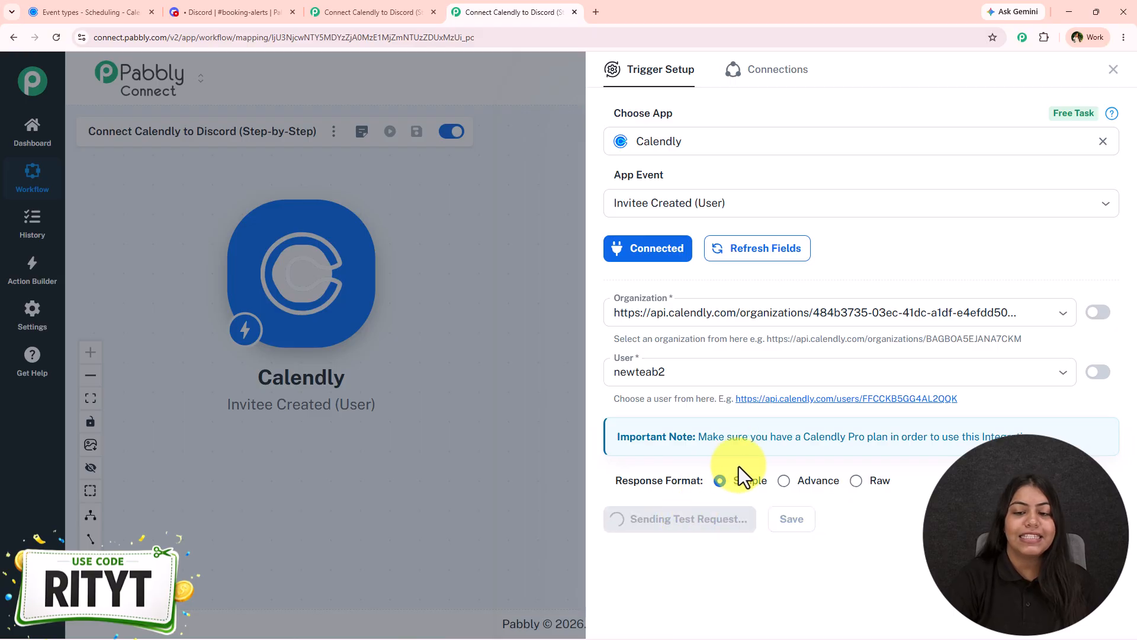
pyautogui.scroll(-4, 718, 541)
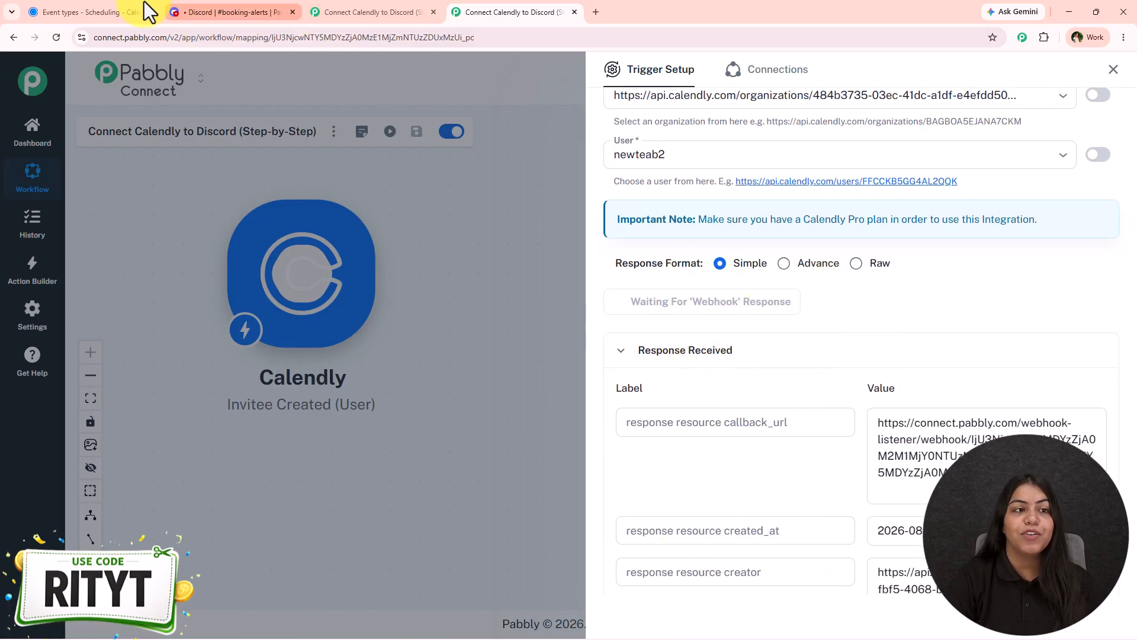
pyautogui.click(119, 11)
# Copy the 30 Minute Meeting booking link and open it in a new tab.
pyautogui.click(1001, 342)
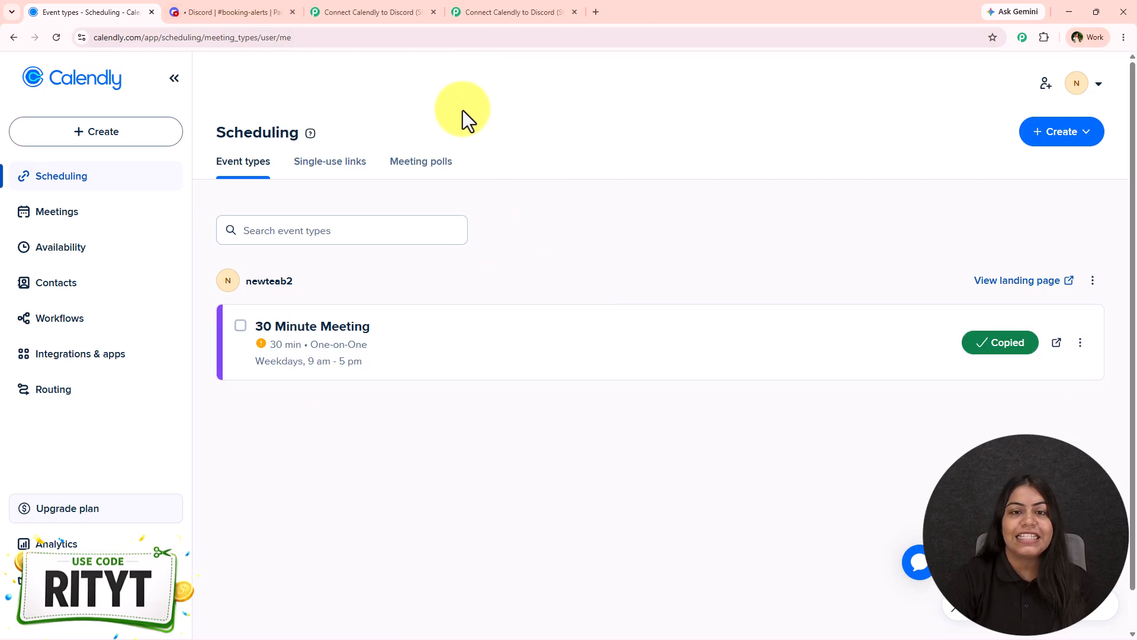
pyautogui.click(596, 12)
pyautogui.hotkey('ctrl', 'v')
pyautogui.press('Return')
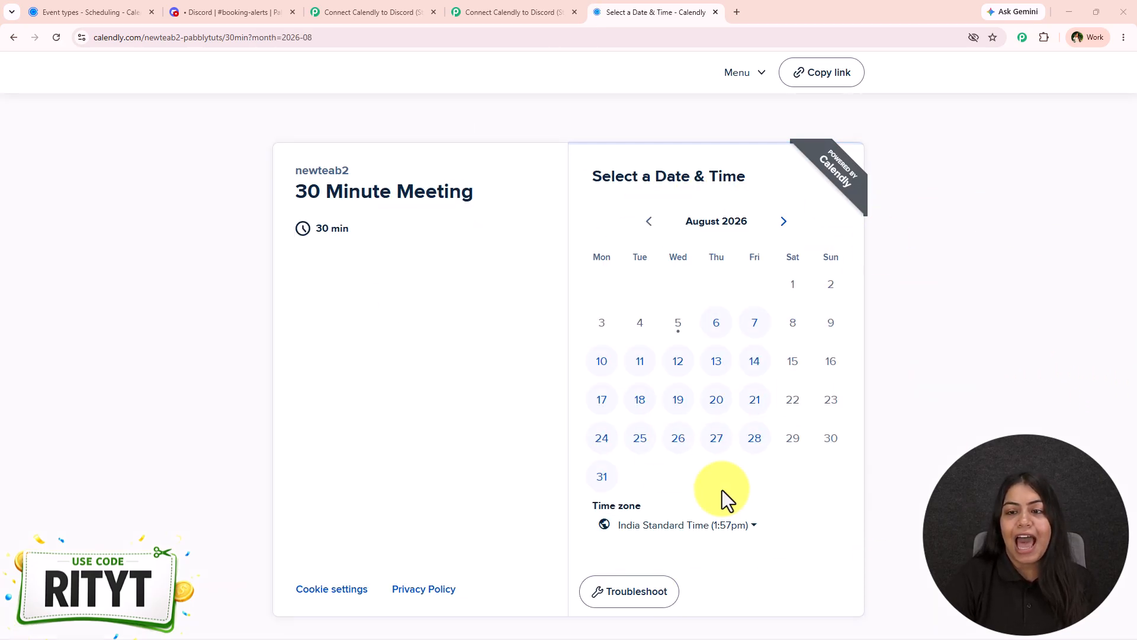
# Book August 10 at 9:00am with the invitee's name and email autofilled.
pyautogui.click(604, 366)
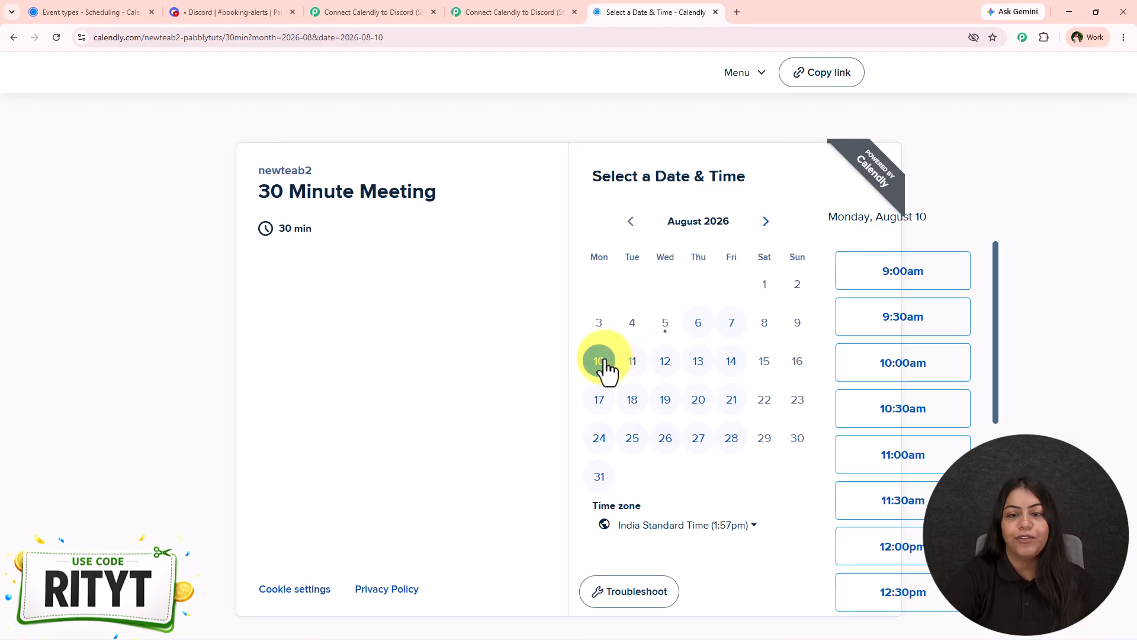
pyautogui.click(867, 285)
pyautogui.click(880, 282)
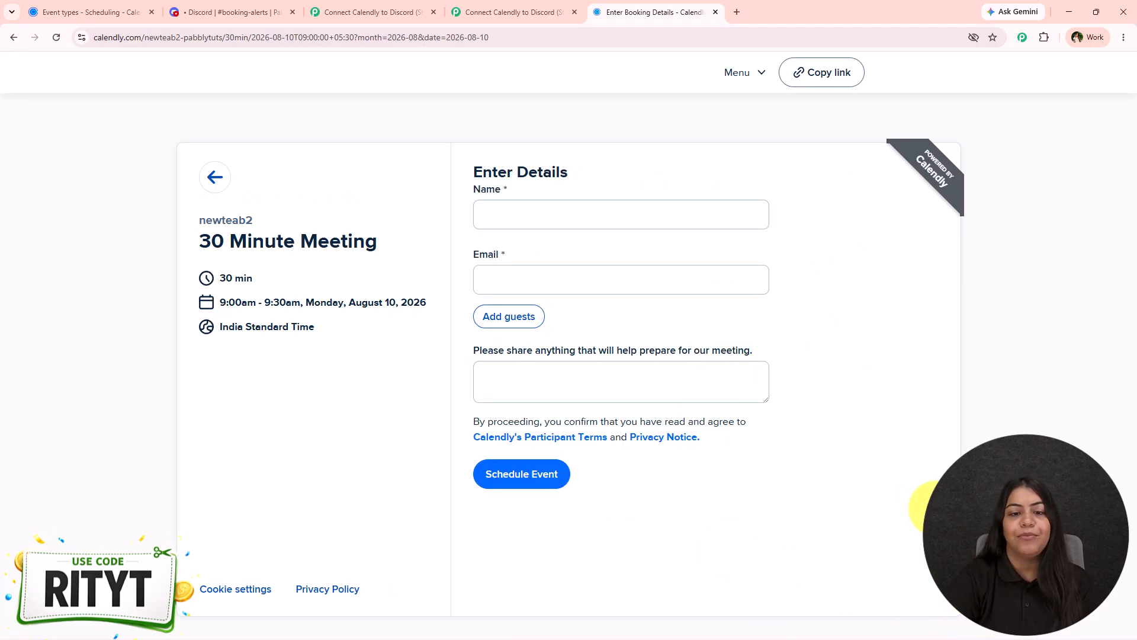
pyautogui.click(597, 218)
pyautogui.click(592, 253)
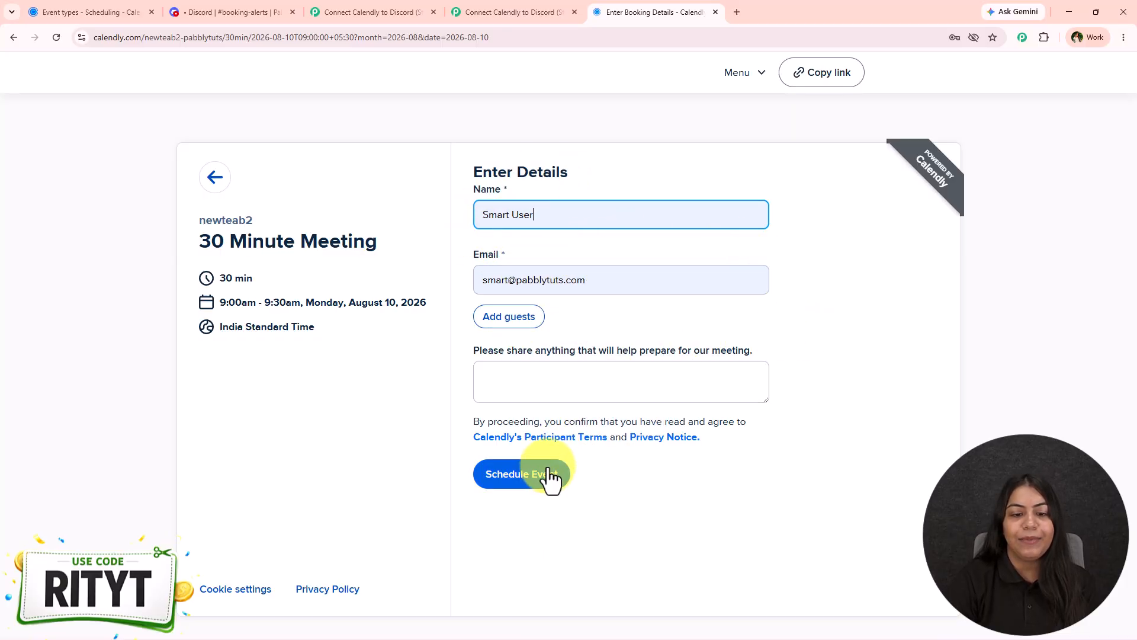
pyautogui.moveTo(475, 353); pyautogui.dragTo(499, 354)
pyautogui.moveTo(663, 357); pyautogui.dragTo(794, 357)
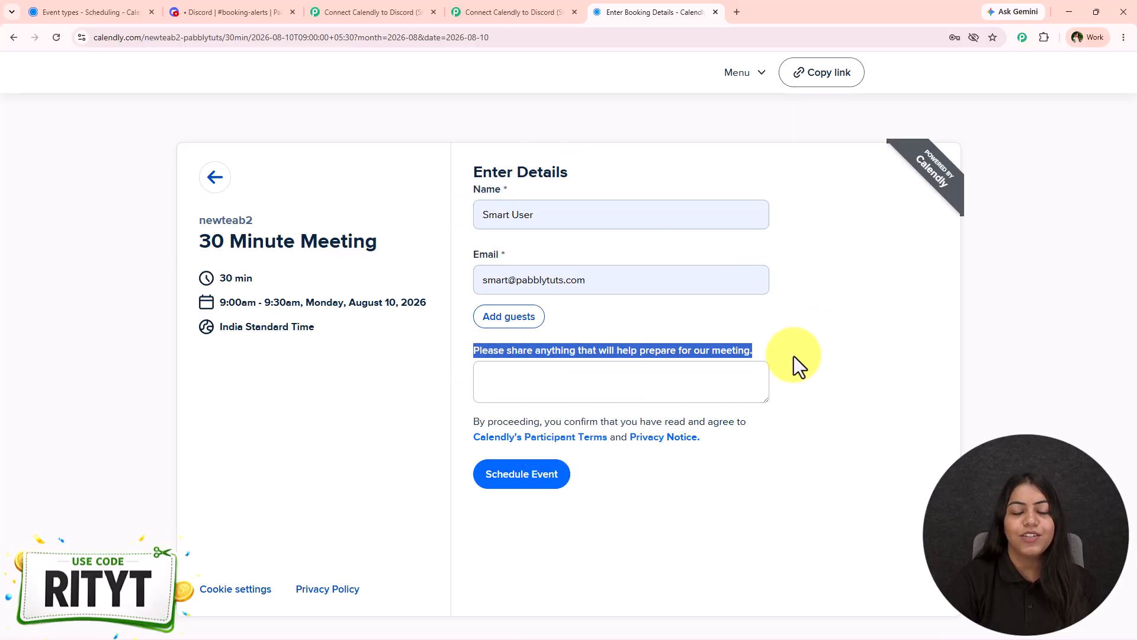
pyautogui.click(793, 357)
pyautogui.click(508, 491)
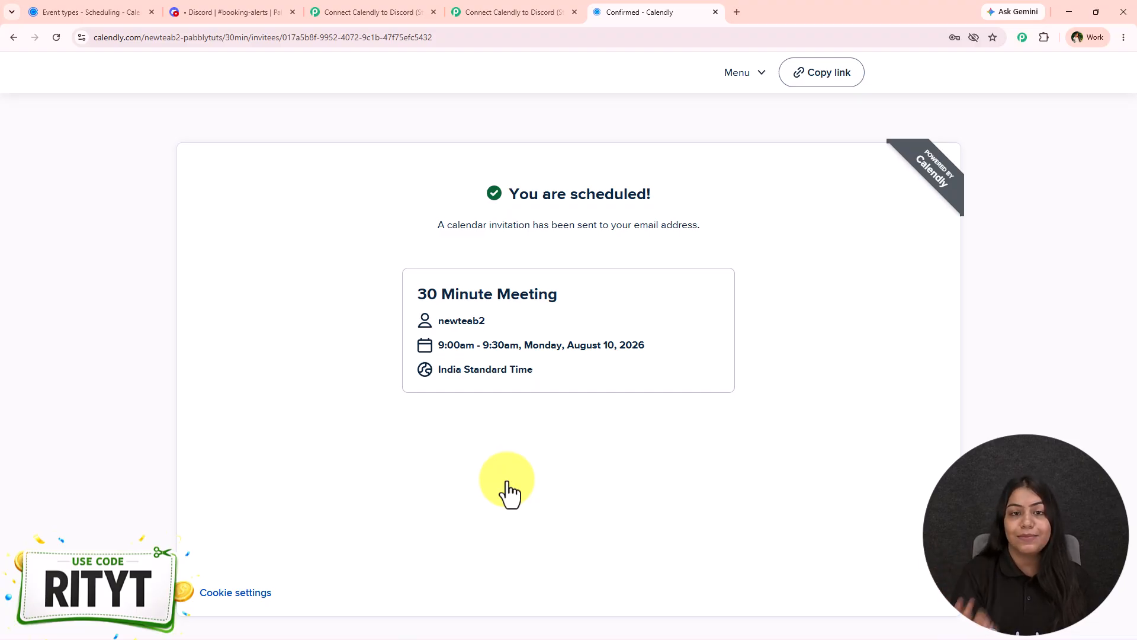
pyautogui.click(453, 8)
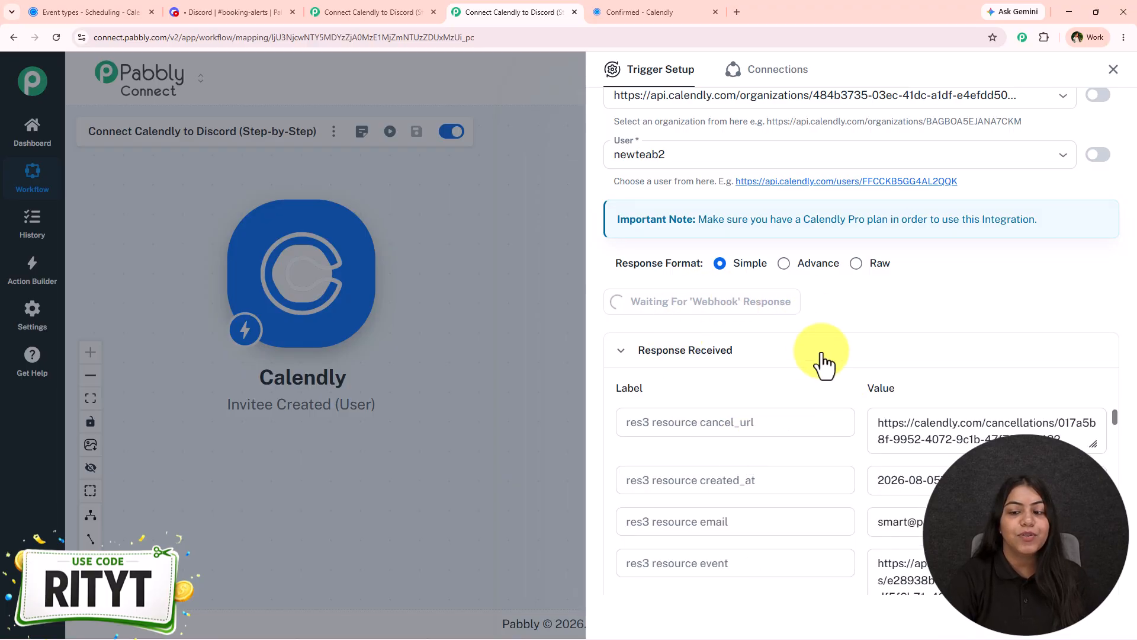
# Scroll through the 30 Minute Meeting test response, close trigger setup, and view Discord #booking-alerts.
pyautogui.scroll(-6, 845, 356)
pyautogui.scroll(-1, 868, 382)
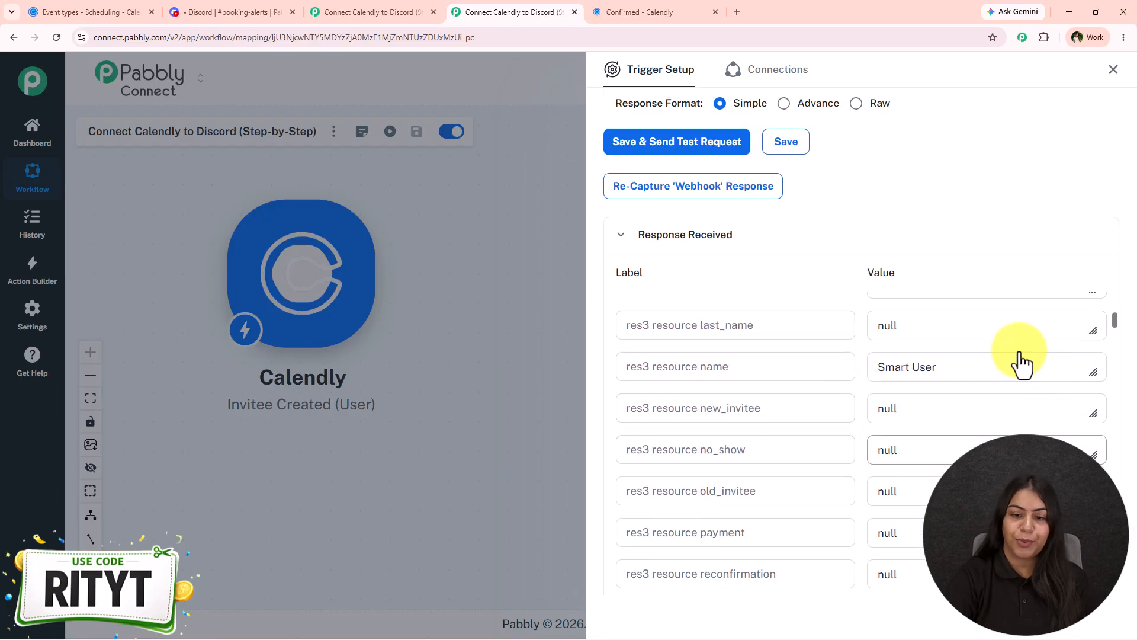
pyautogui.moveTo(1023, 365); pyautogui.dragTo(871, 365)
pyautogui.scroll(-2, 954, 398)
pyautogui.scroll(-6, 955, 398)
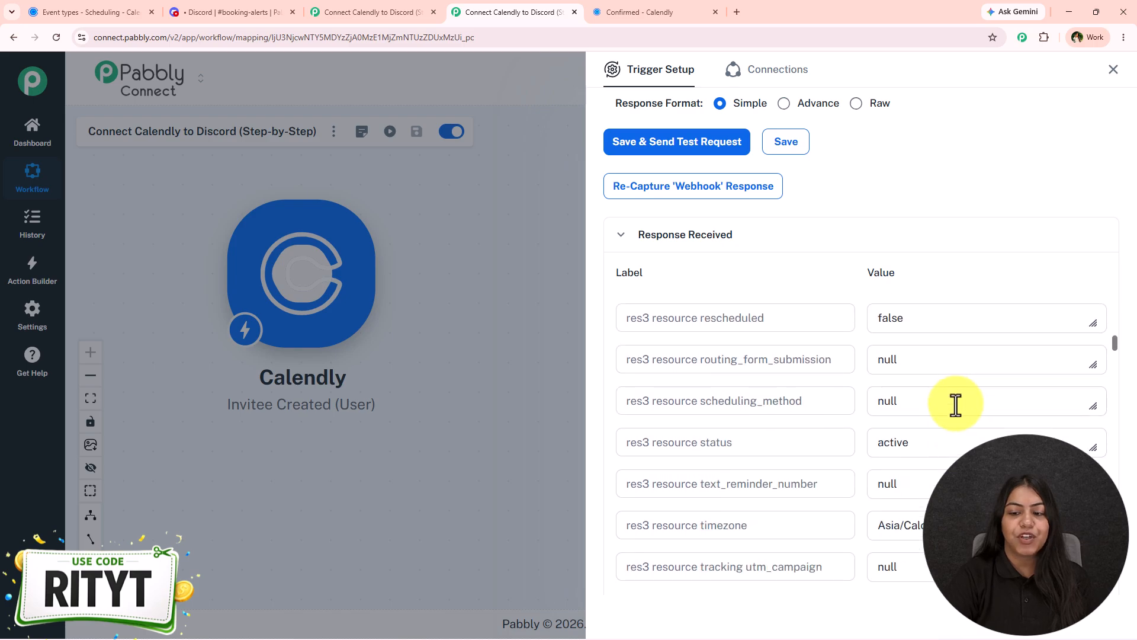
pyautogui.scroll(5, 955, 401)
pyautogui.scroll(-10, 955, 401)
pyautogui.scroll(-12, 954, 405)
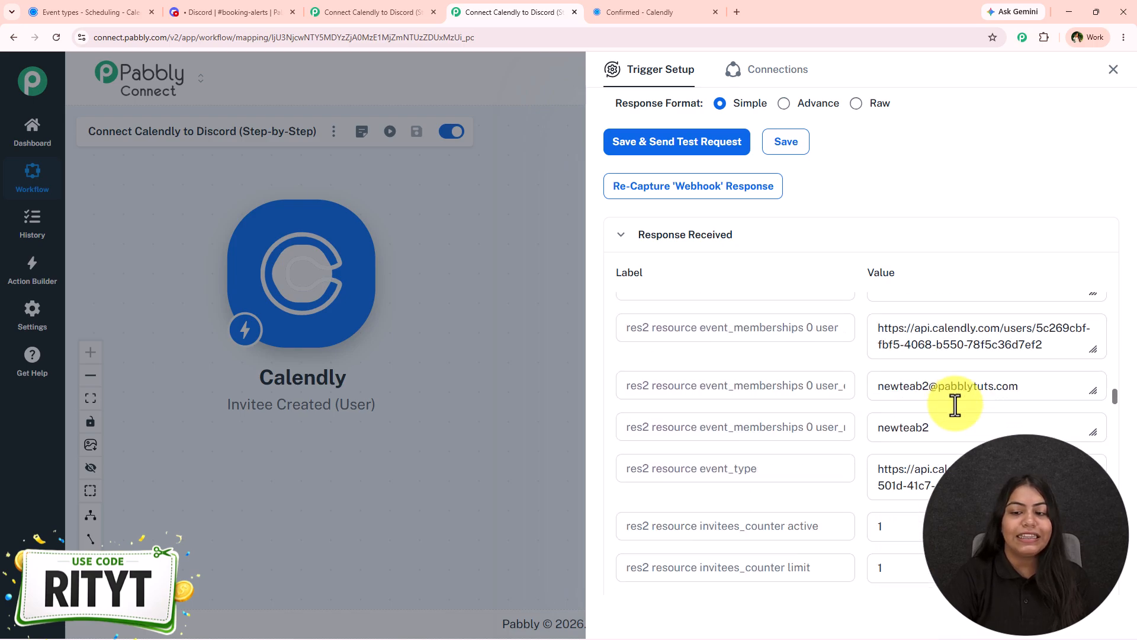
pyautogui.scroll(-5, 946, 422)
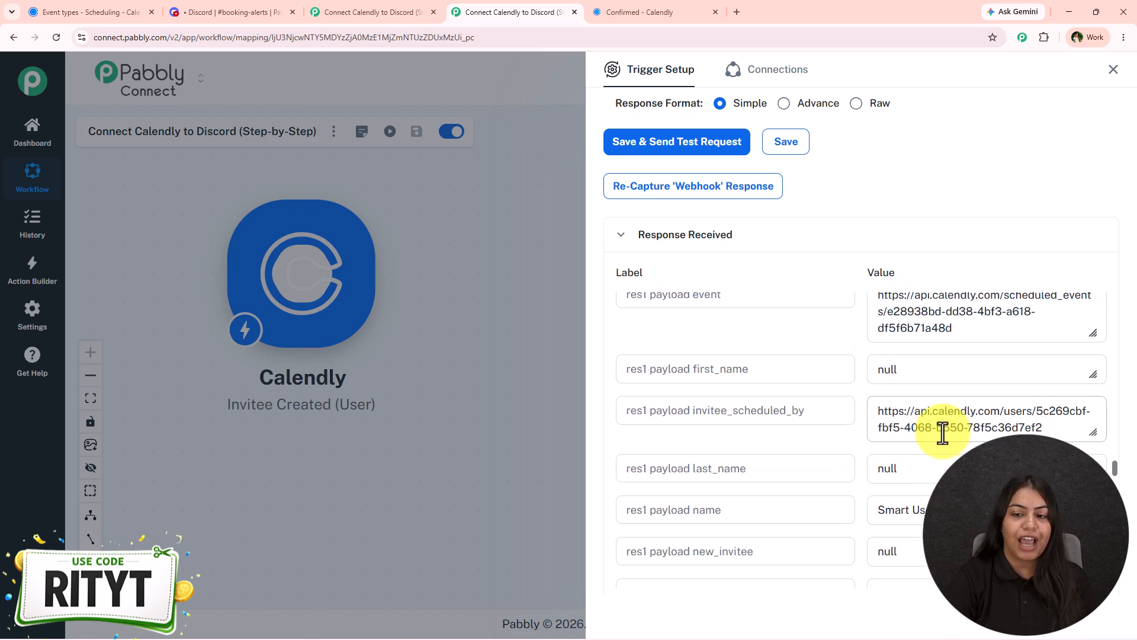
pyautogui.scroll(3, 944, 432)
pyautogui.moveTo(1006, 423); pyautogui.dragTo(835, 436)
pyautogui.scroll(-3, 853, 452)
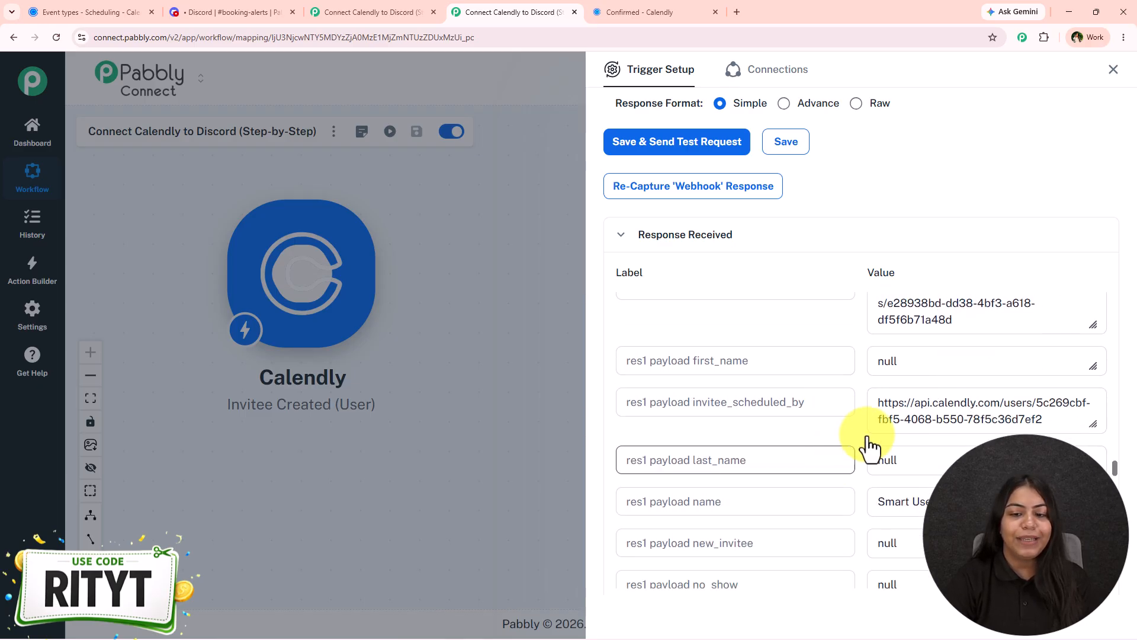
pyautogui.scroll(-6, 947, 391)
pyautogui.scroll(-12, 896, 401)
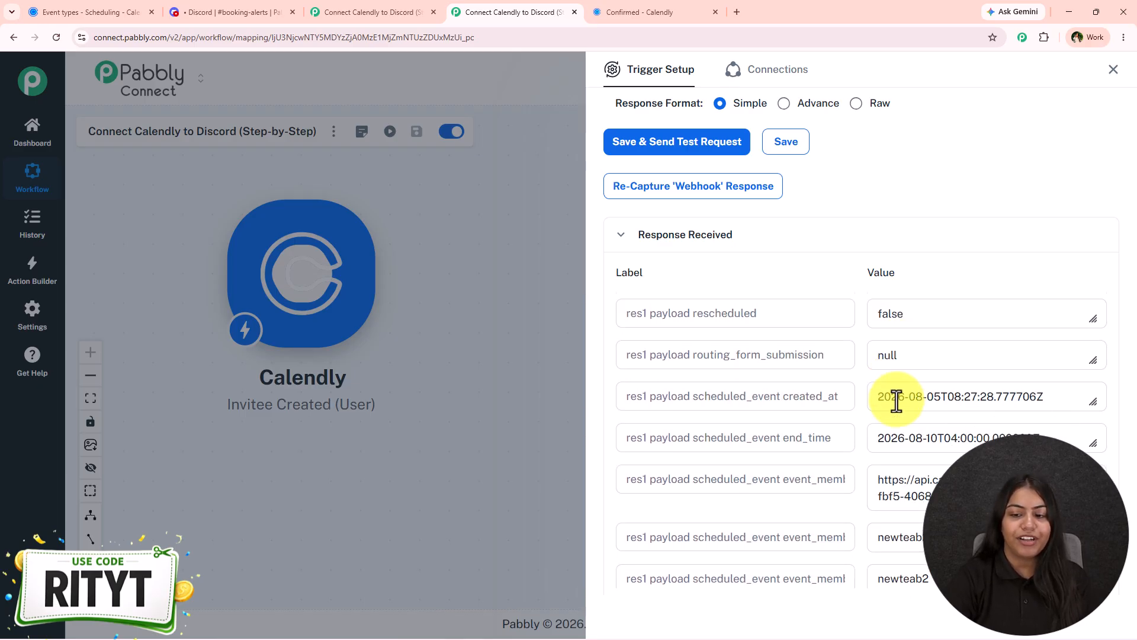
pyautogui.click(1113, 69)
pyautogui.click(231, 12)
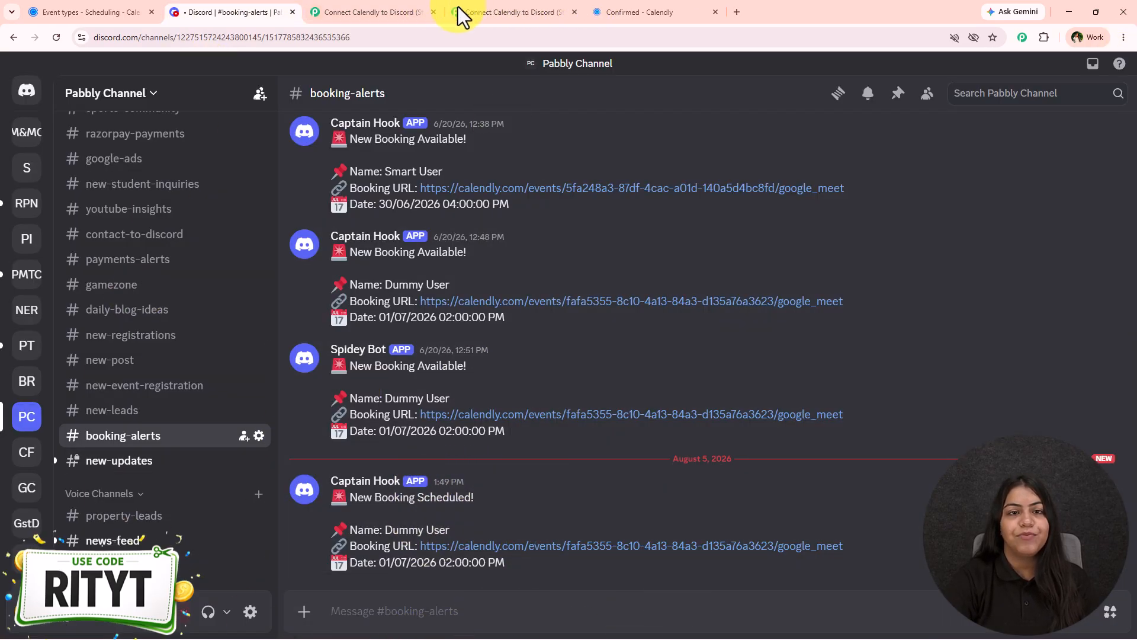
# Add a Discord action after the Calendly trigger with the Send Channel Message event.
pyautogui.click(455, 8)
pyautogui.click(389, 283)
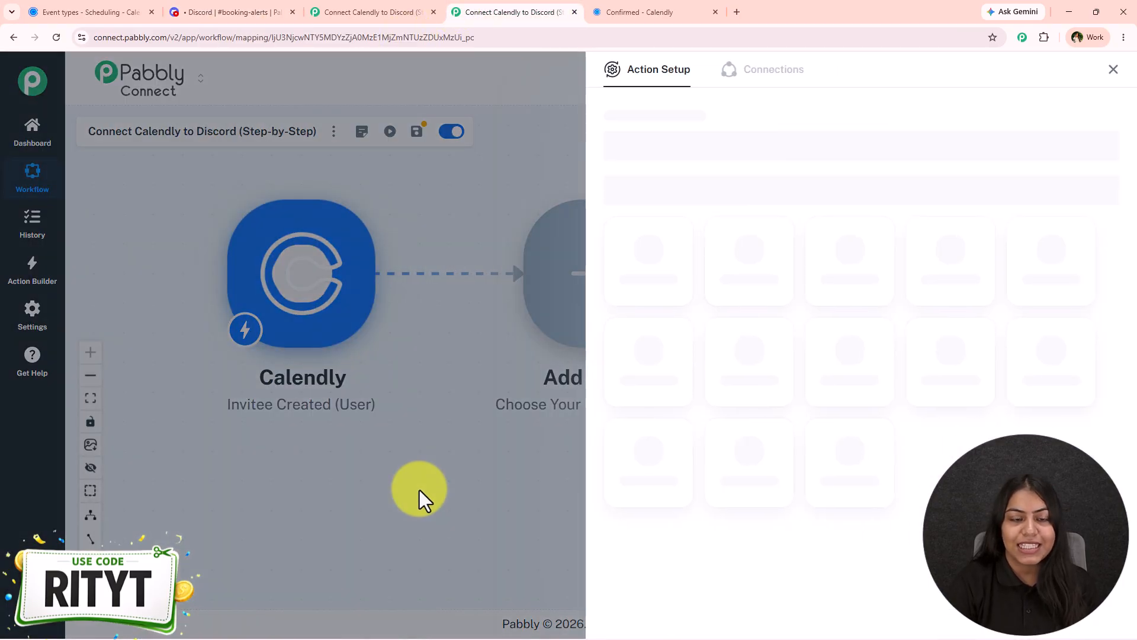
pyautogui.write('Discor')
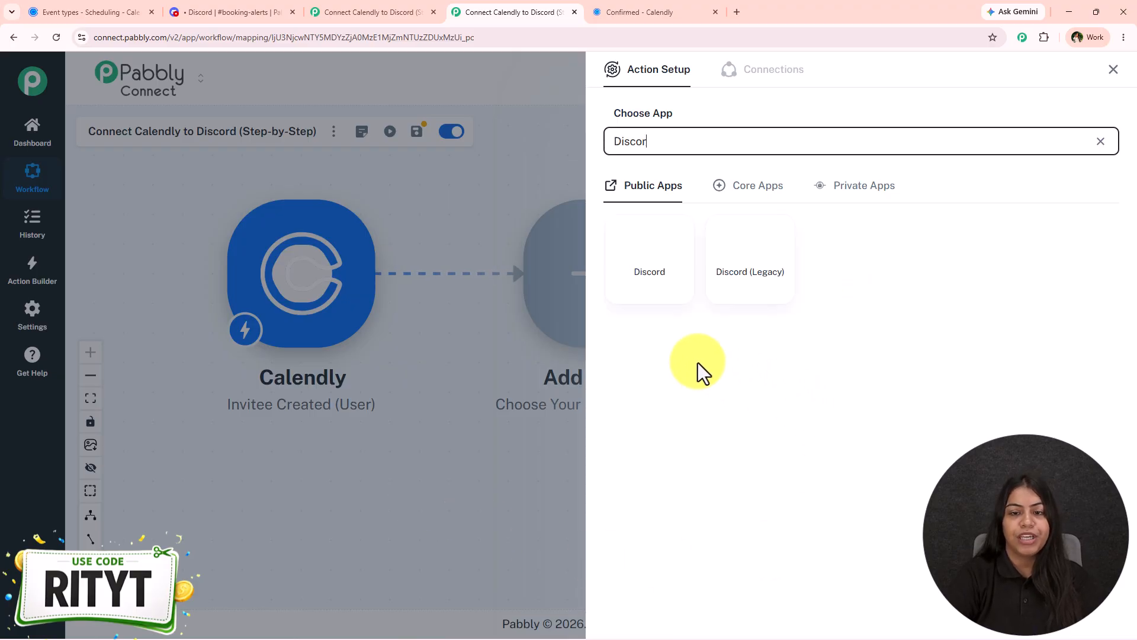
pyautogui.click(652, 263)
pyautogui.click(693, 204)
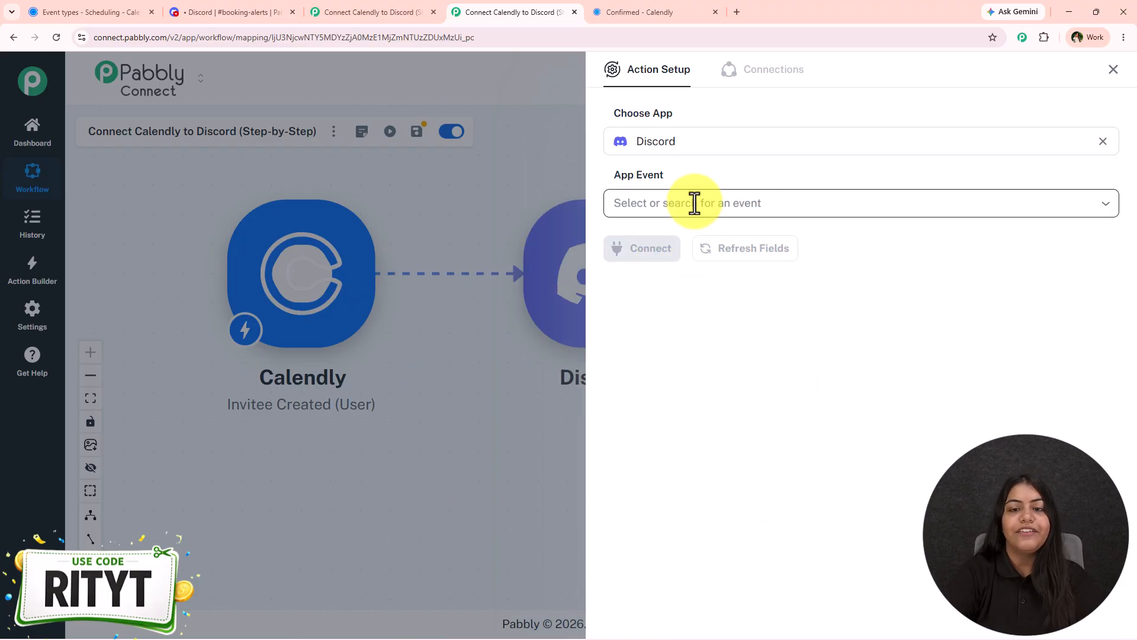
pyautogui.click(680, 252)
# Create a new Discord connection authorized for the Pabbly Channel server.
pyautogui.click(644, 253)
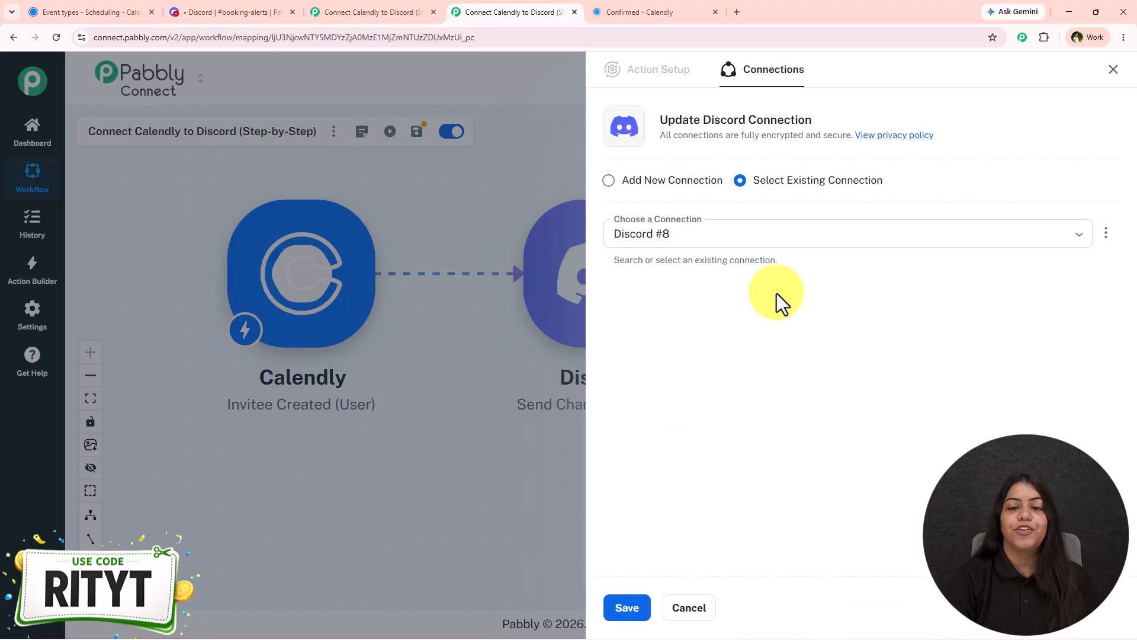
pyautogui.click(659, 188)
pyautogui.click(649, 334)
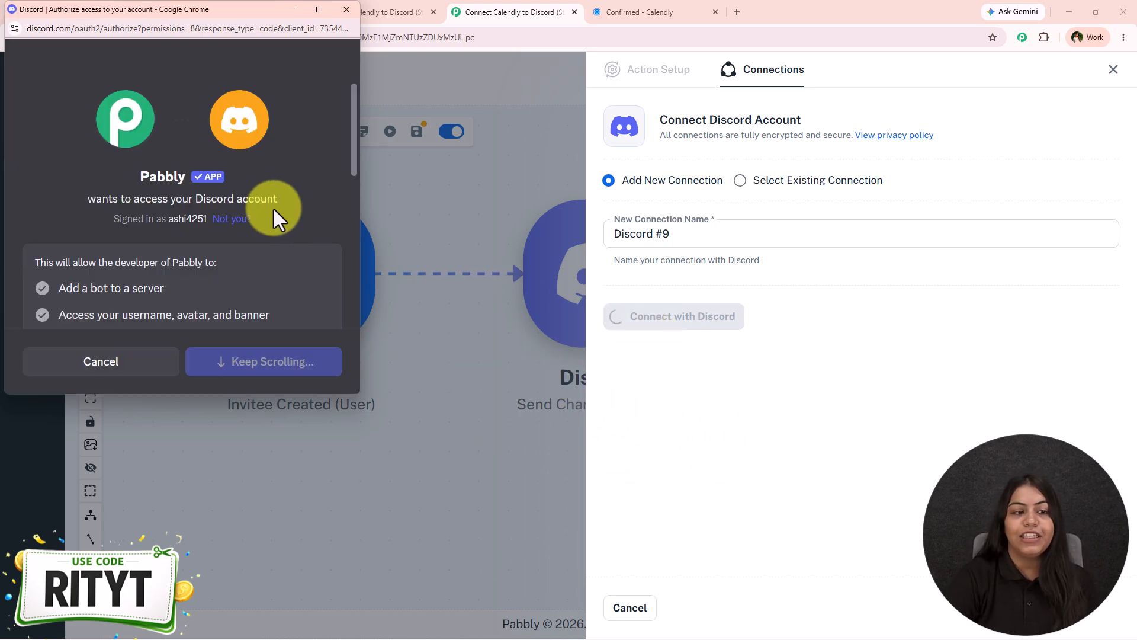
pyautogui.scroll(-1, 255, 221)
pyautogui.scroll(-5, 253, 253)
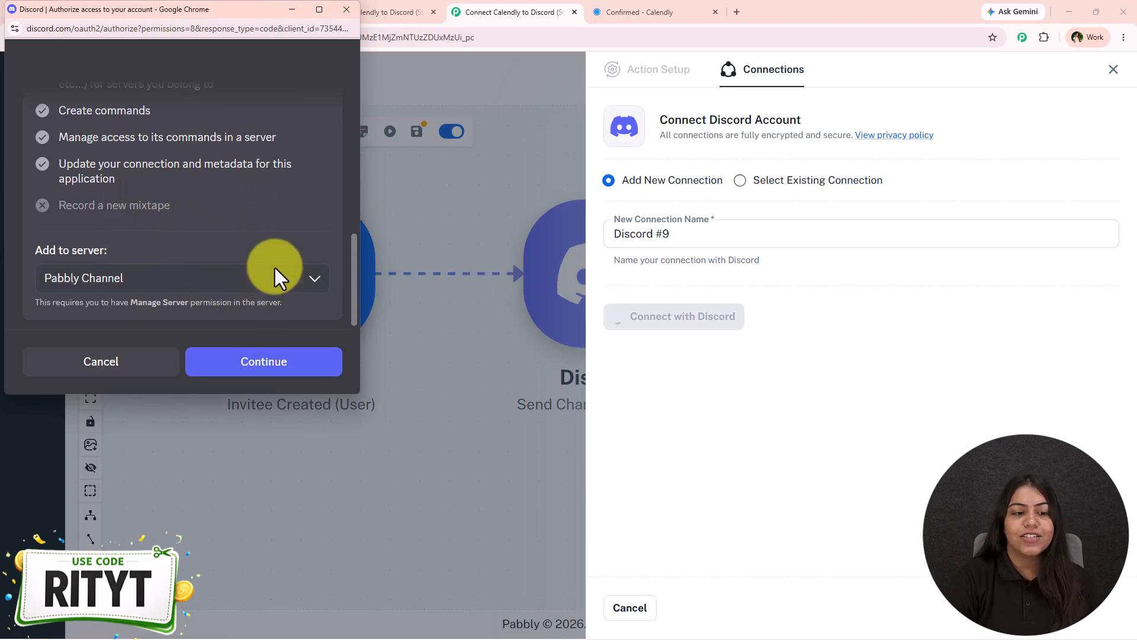
pyautogui.click(204, 290)
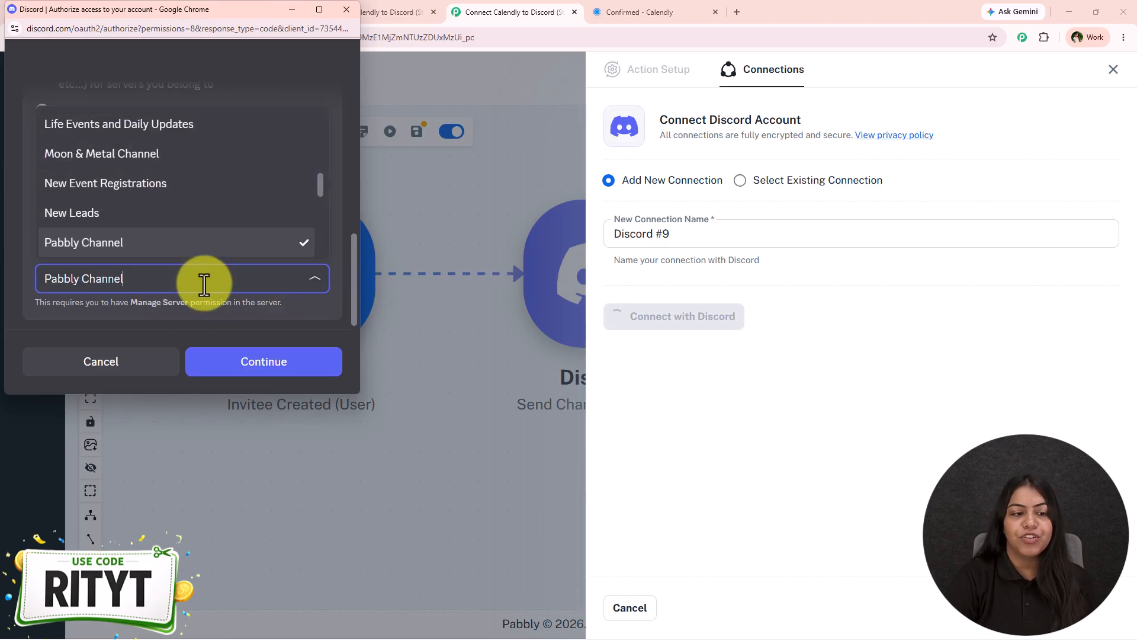
pyautogui.click(258, 324)
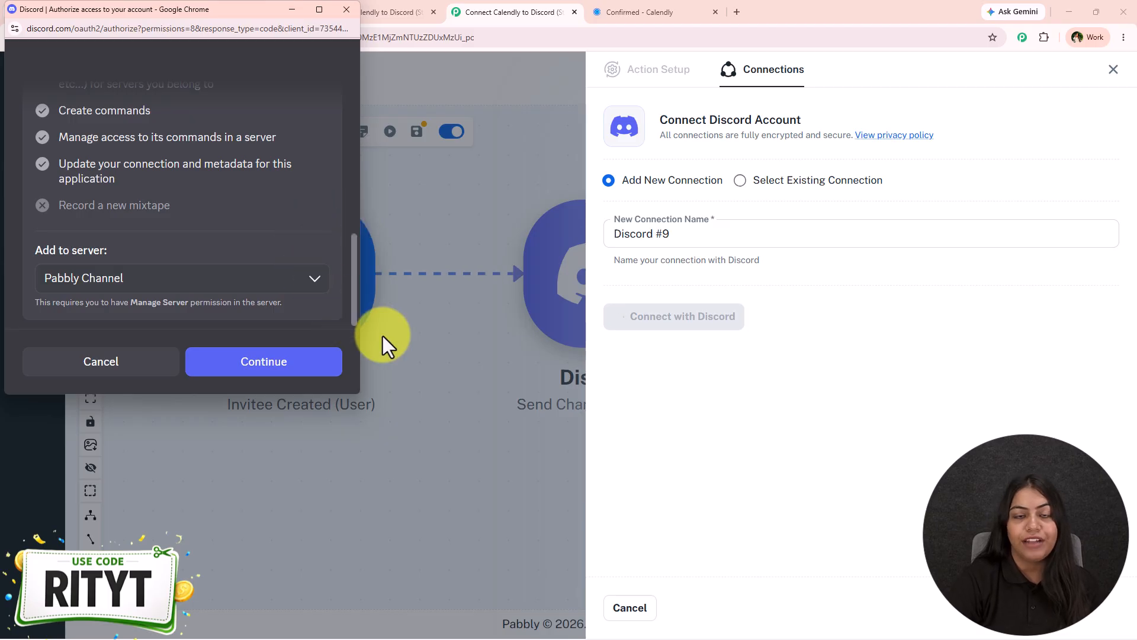
pyautogui.click(293, 363)
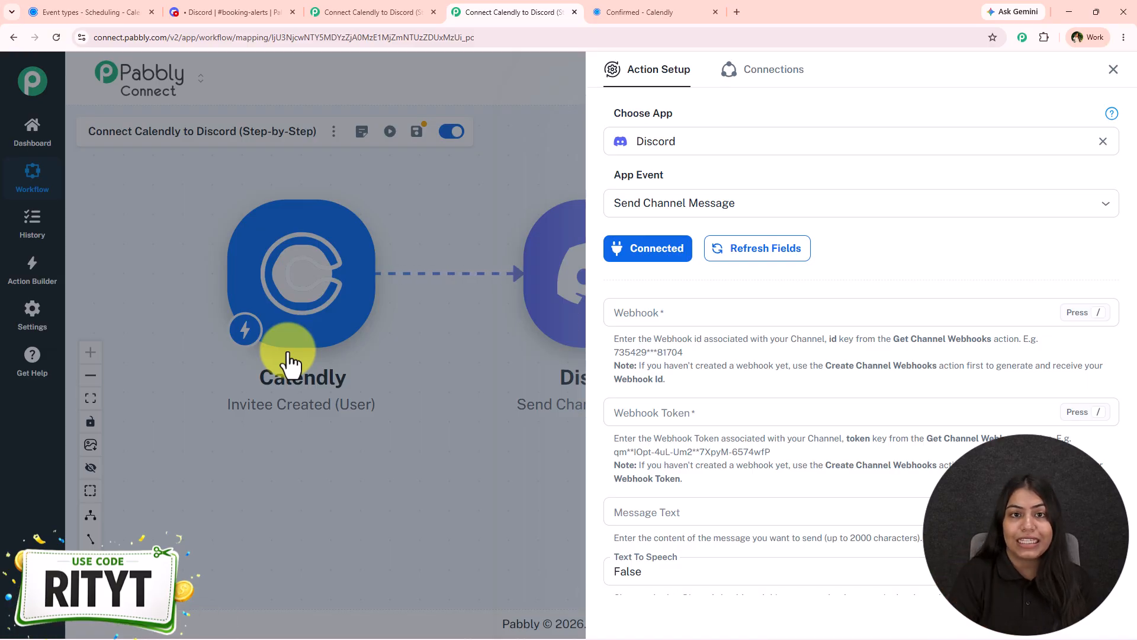
# Create a webhook named New Booking in the #booking-alerts channel's Integrations settings.
pyautogui.click(183, 11)
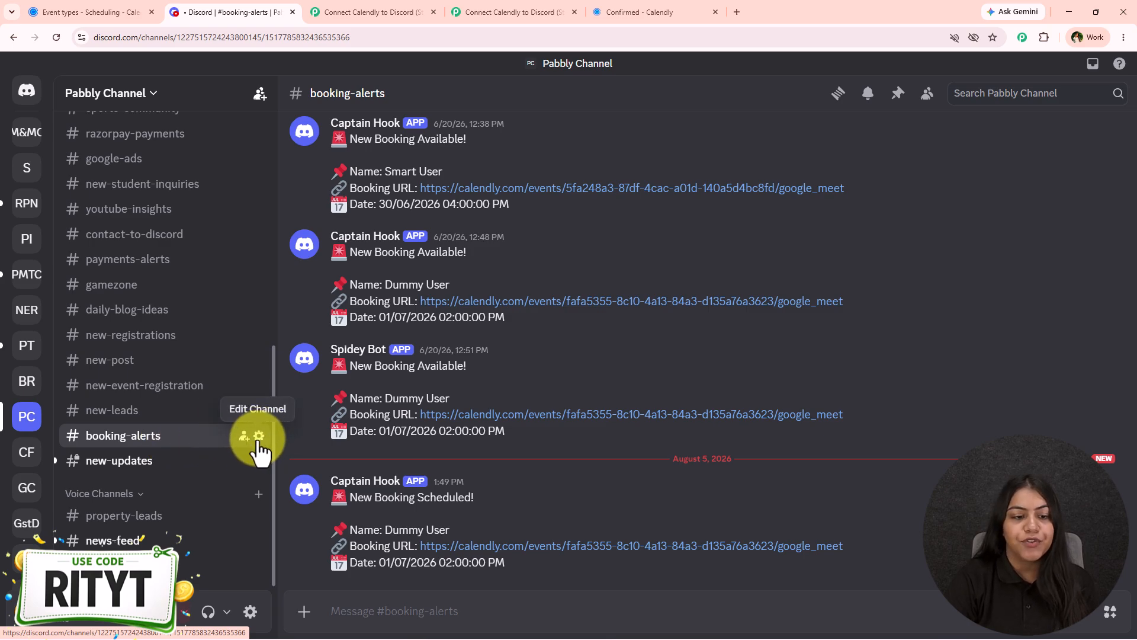
pyautogui.click(259, 437)
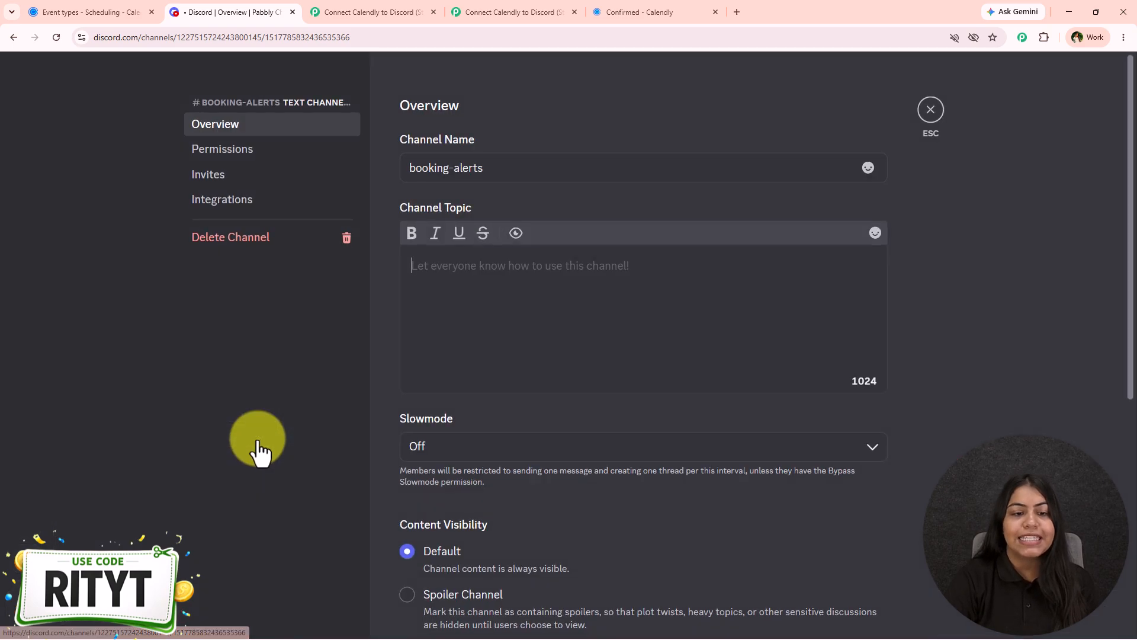
pyautogui.click(236, 201)
pyautogui.click(670, 246)
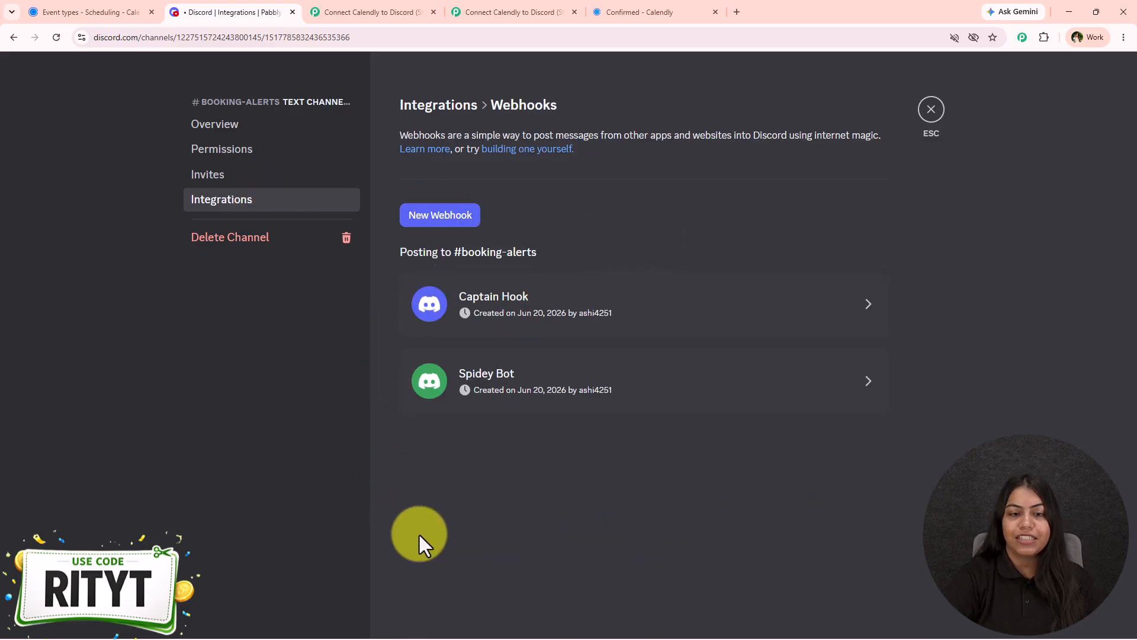
pyautogui.click(422, 217)
pyautogui.scroll(-1, 514, 427)
pyautogui.tripleClick(541, 474)
pyautogui.write('New Booking')
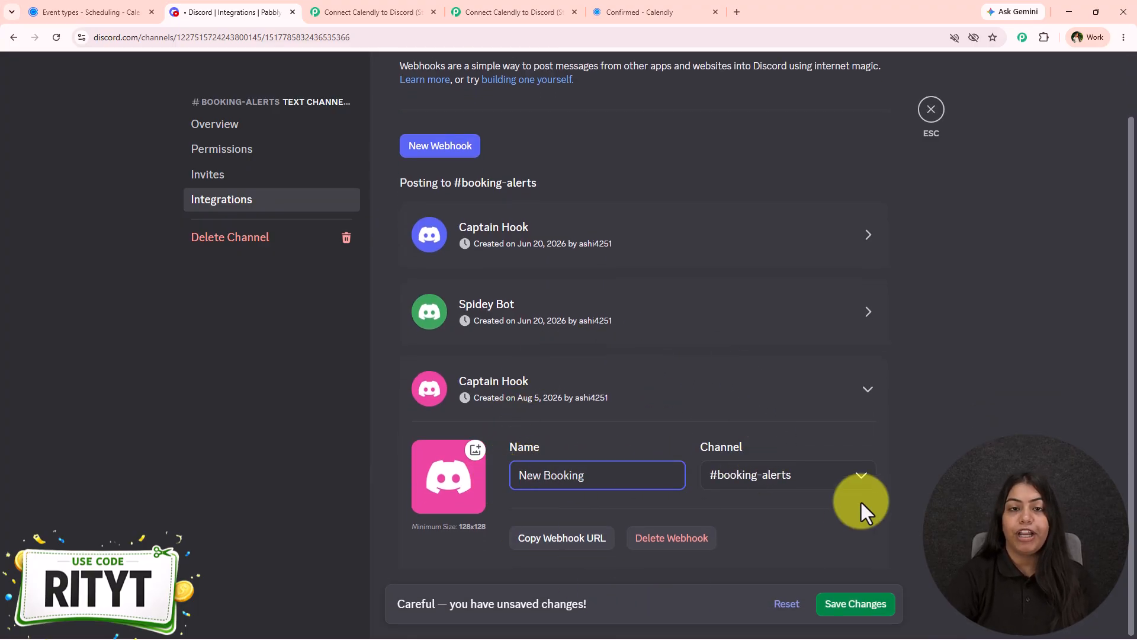
pyautogui.click(862, 600)
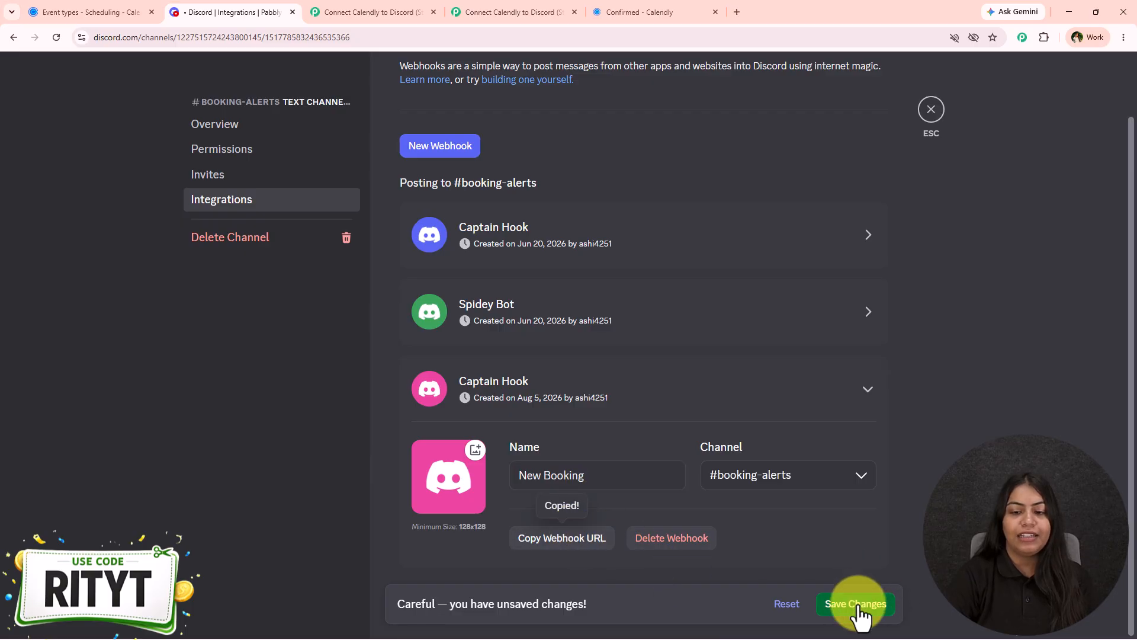
# Paste the New Booking webhook URL into the Pabbly Discord step's Webhook field.
pyautogui.click(499, 11)
pyautogui.click(661, 314)
pyautogui.hotkey('ctrl', 'a')
pyautogui.hotkey('ctrl', 'v')
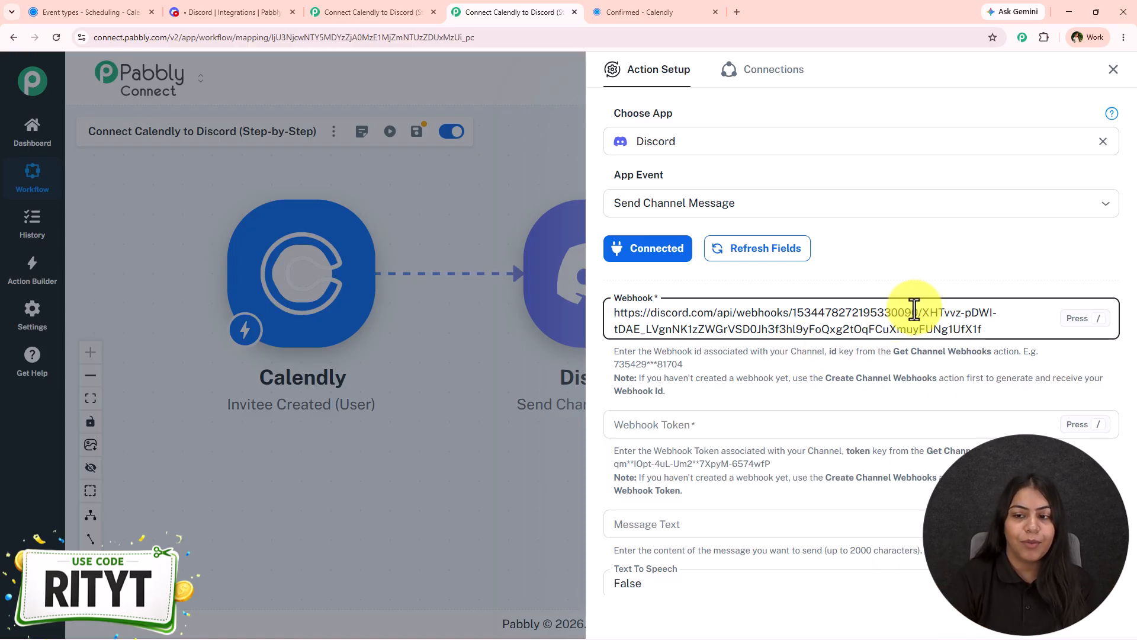
# Move the token portion of the webhook URL into the Webhook Token field.
pyautogui.moveTo(922, 313); pyautogui.dragTo(1007, 346)
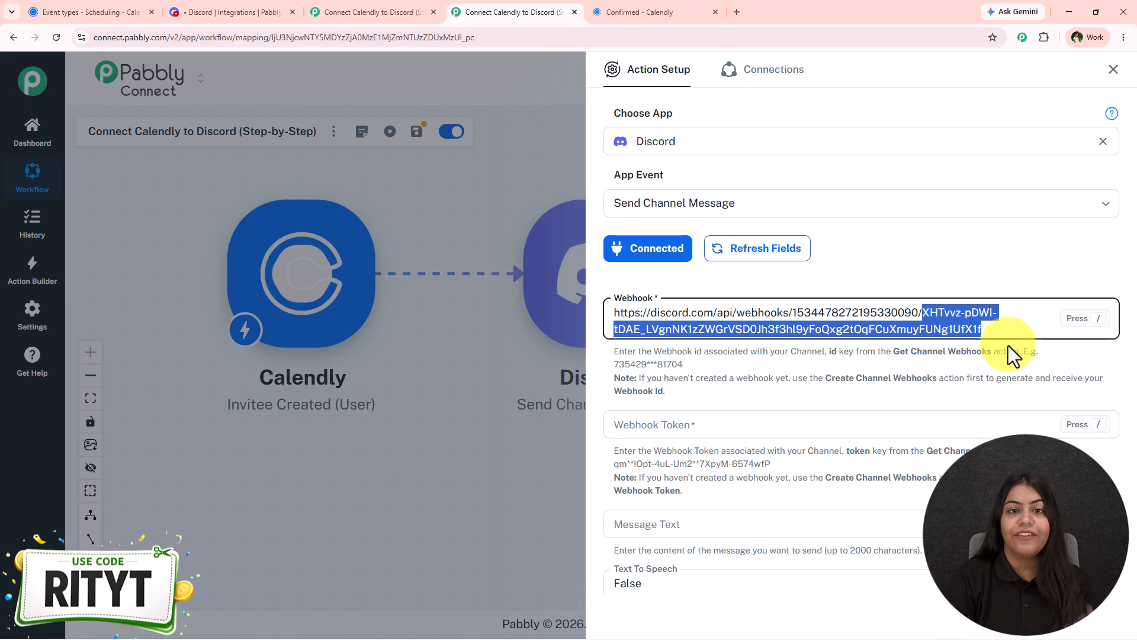
pyautogui.hotkey('ctrl', 'x')
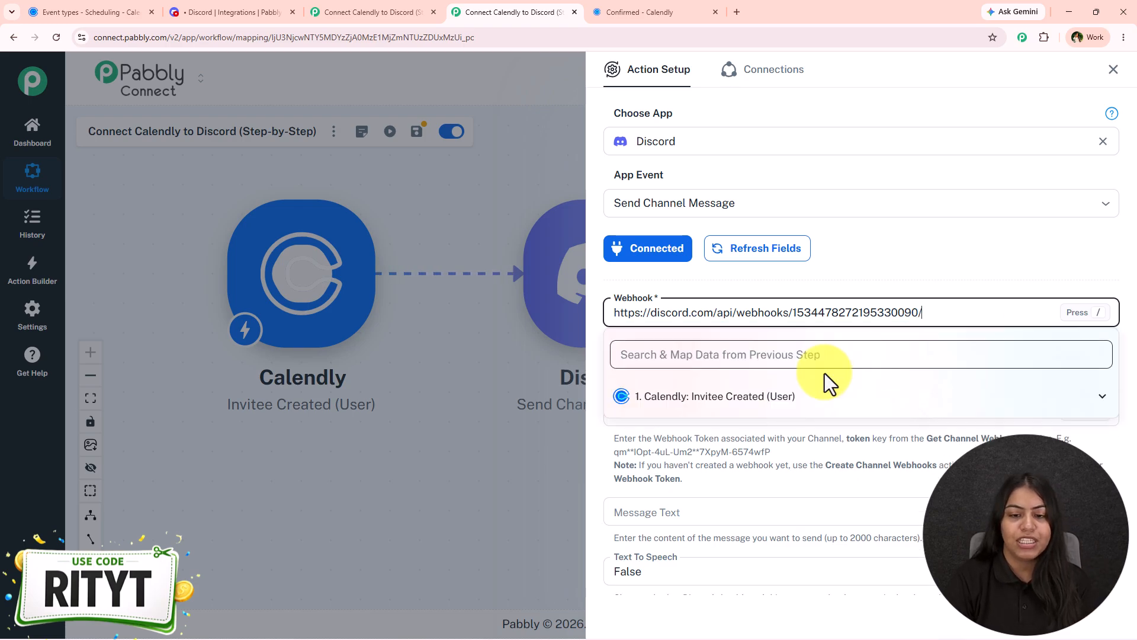
pyautogui.click(715, 413)
pyautogui.hotkey('ctrl', 'v')
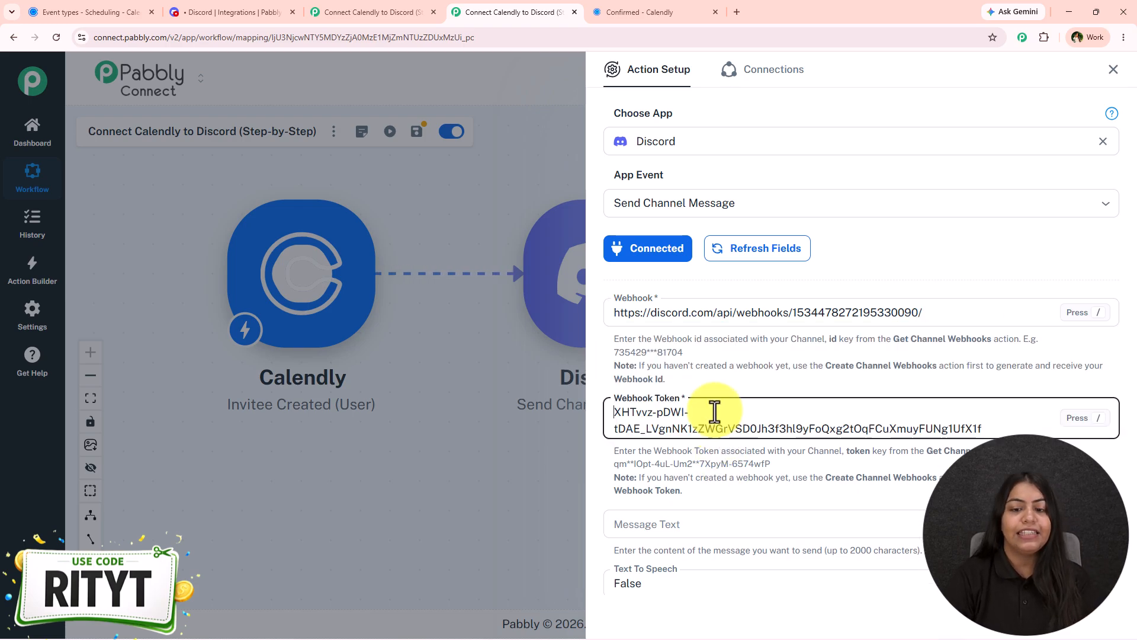
# Trim the Webhook field to only the webhook ID, then open the finished workflow's Discord step.
pyautogui.click(912, 313)
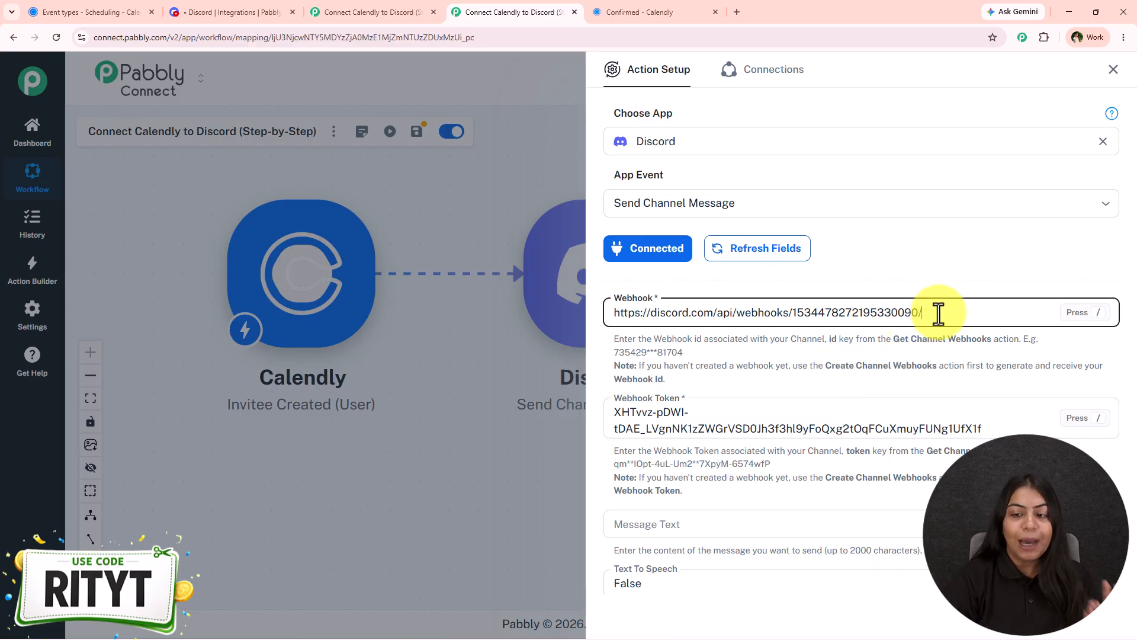
pyautogui.press('BackSpace')
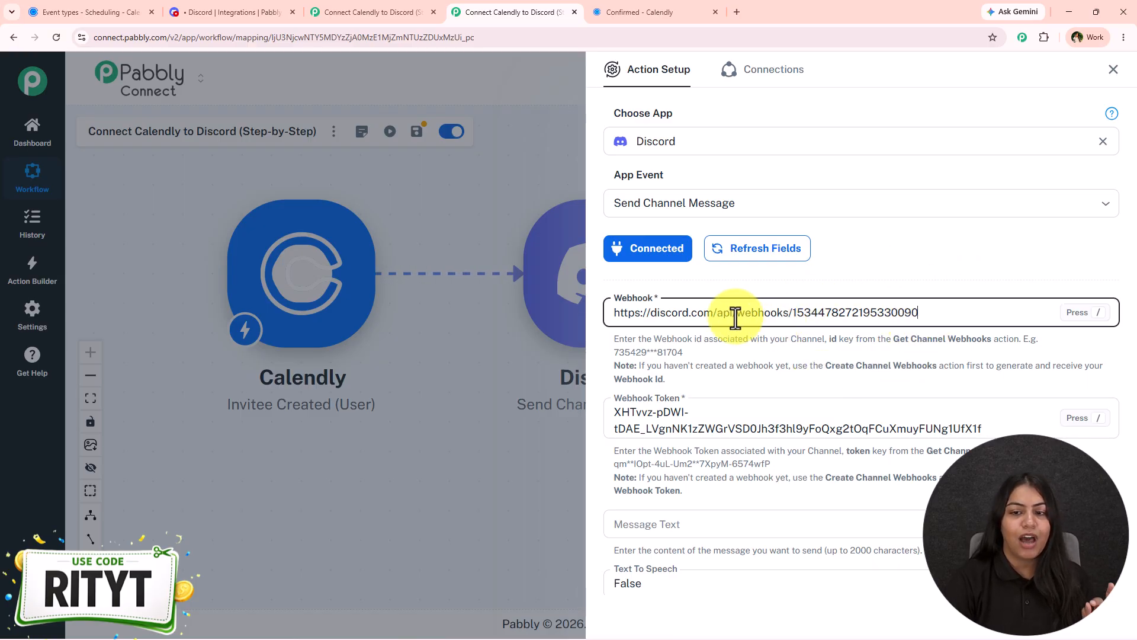
pyautogui.moveTo(793, 312); pyautogui.dragTo(562, 339)
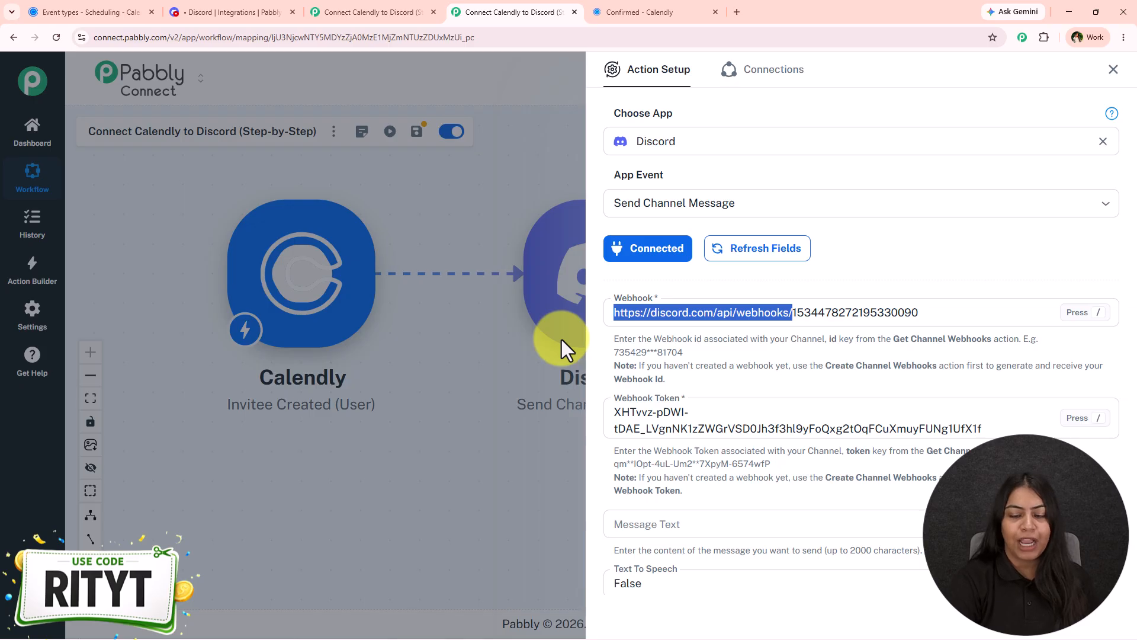
pyautogui.press('BackSpace')
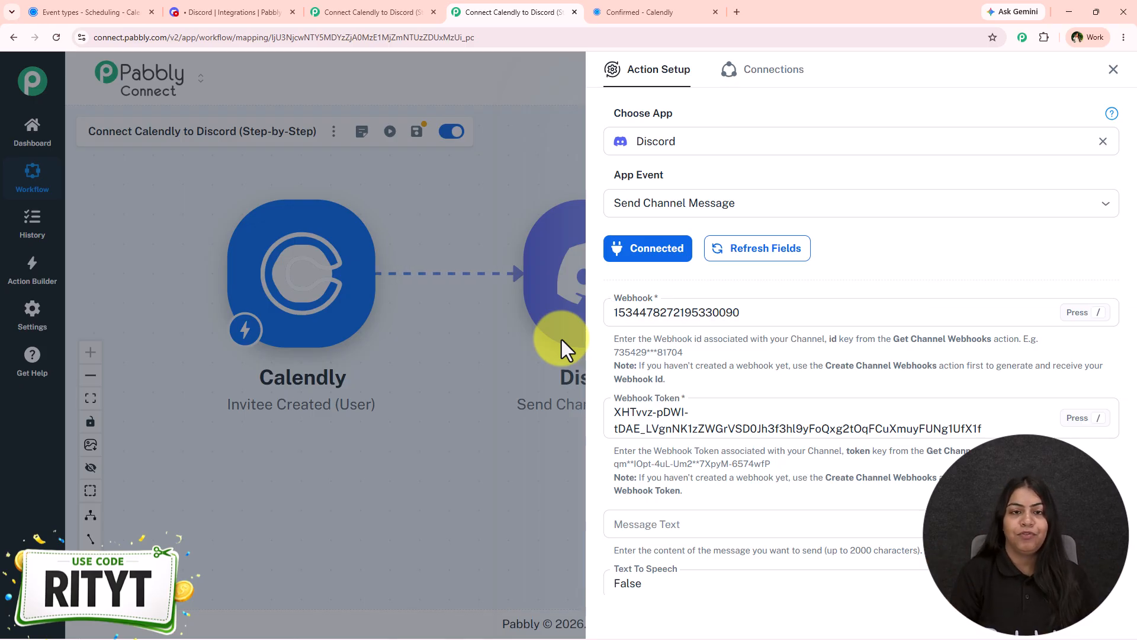
pyautogui.scroll(-4, 741, 414)
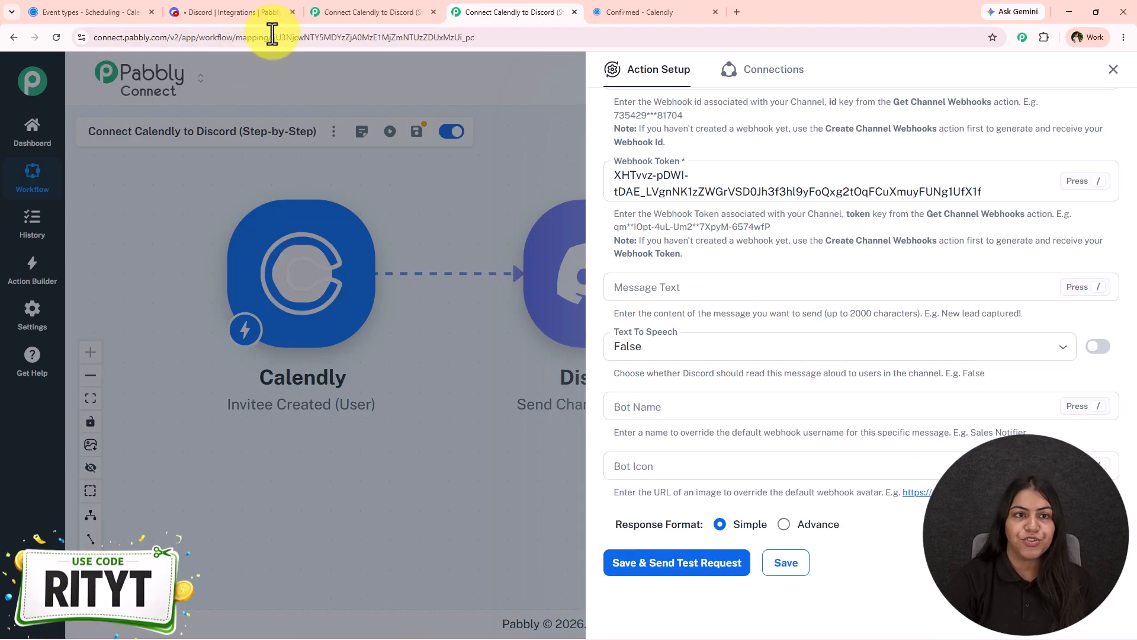
pyautogui.click(370, 12)
pyautogui.click(792, 361)
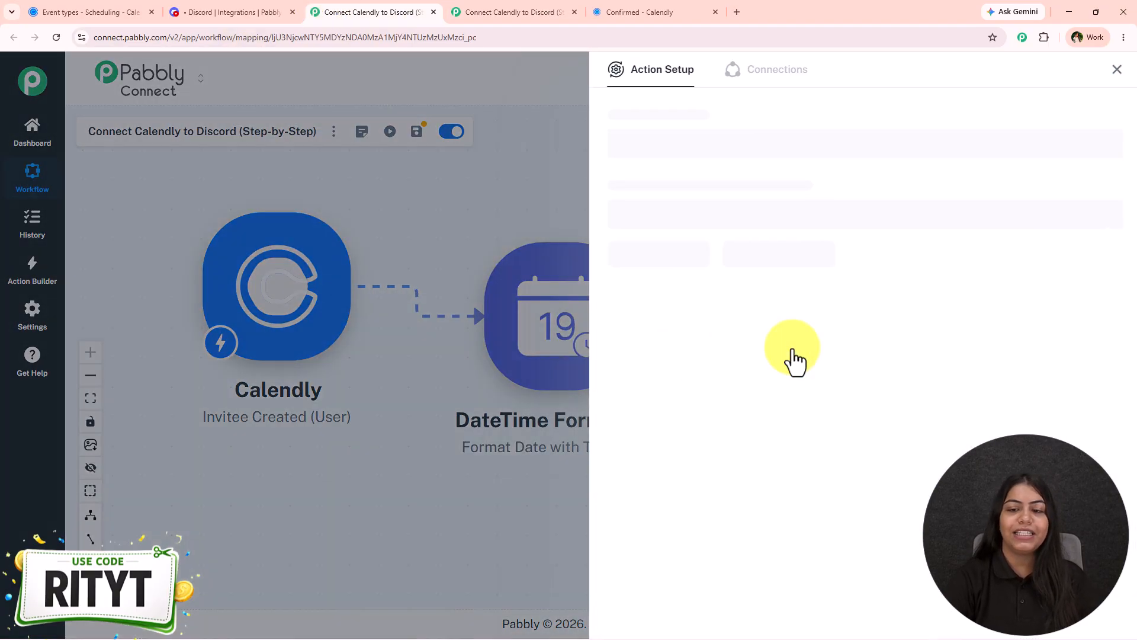
# Copy the other workflow's booking message template into this Discord step's Message Text.
pyautogui.click(705, 428)
pyautogui.hotkey('ctrl', 'a')
pyautogui.click(456, 11)
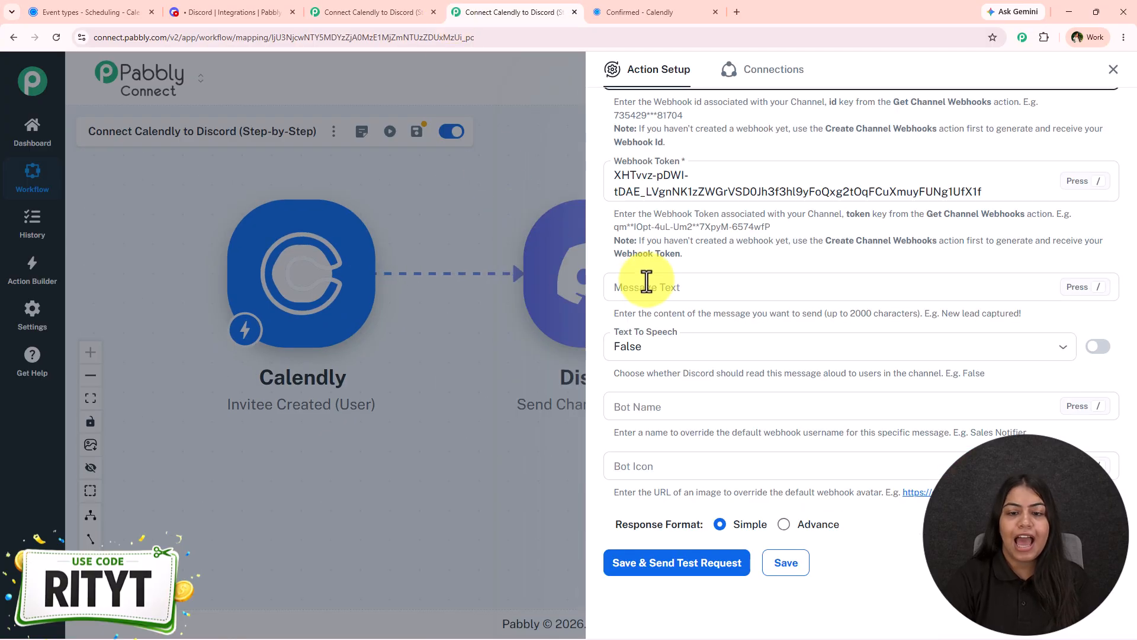
pyautogui.click(665, 307)
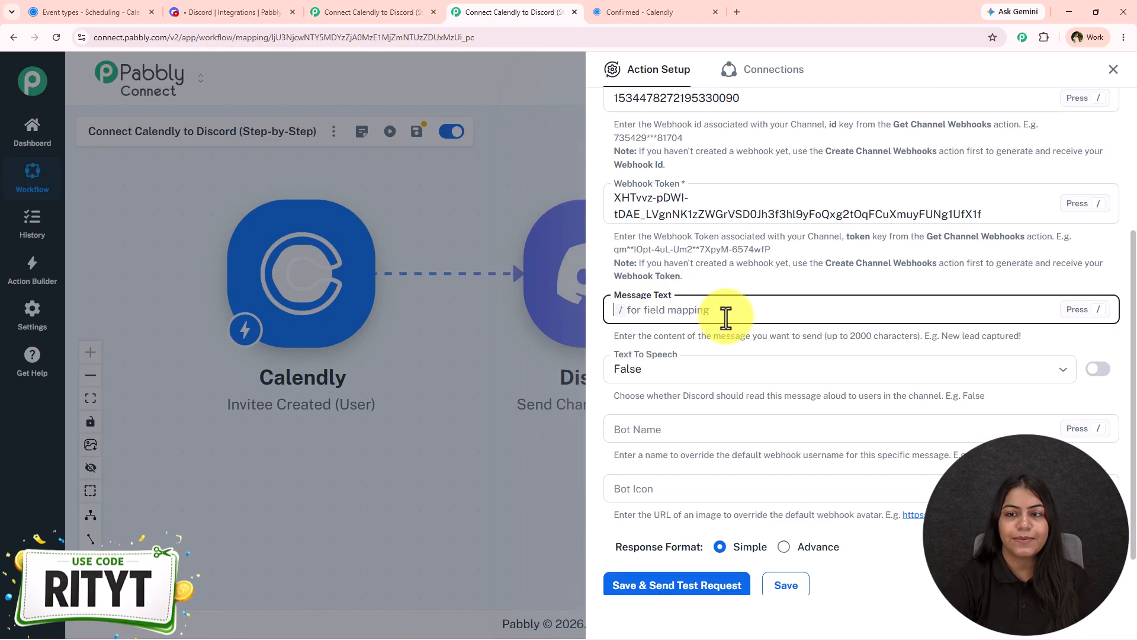
pyautogui.hotkey('ctrl', 'v')
# Clear the old name, booking URL and date values from the pasted template.
pyautogui.scroll(-3, 736, 330)
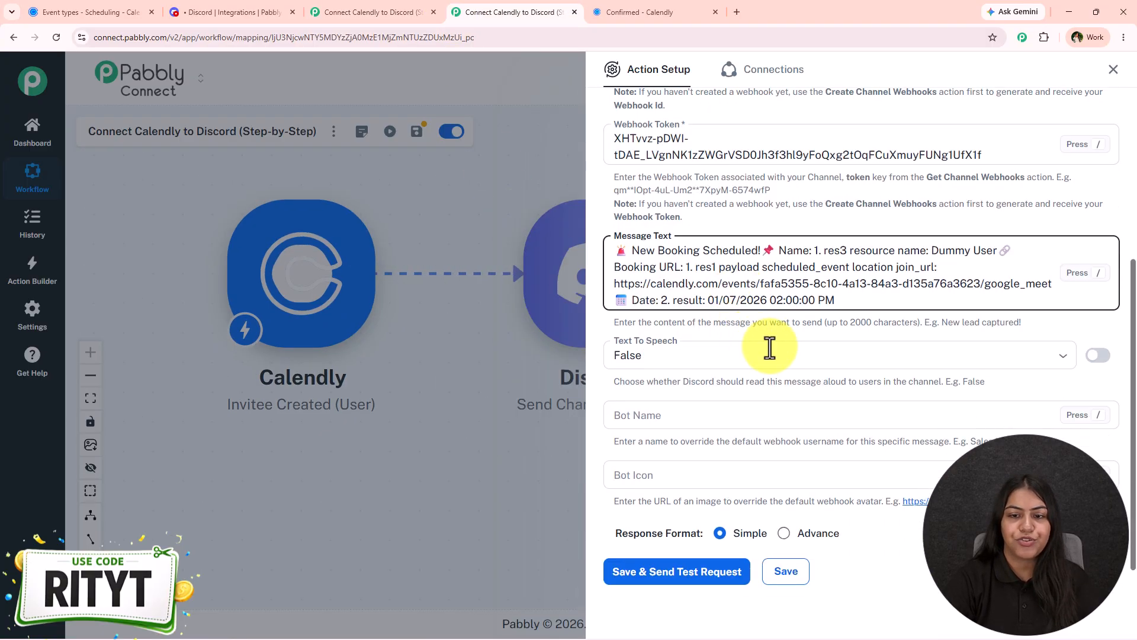
pyautogui.click(762, 250)
pyautogui.press('Return')
pyautogui.press('Return')
pyautogui.moveTo(668, 284); pyautogui.dragTo(859, 289)
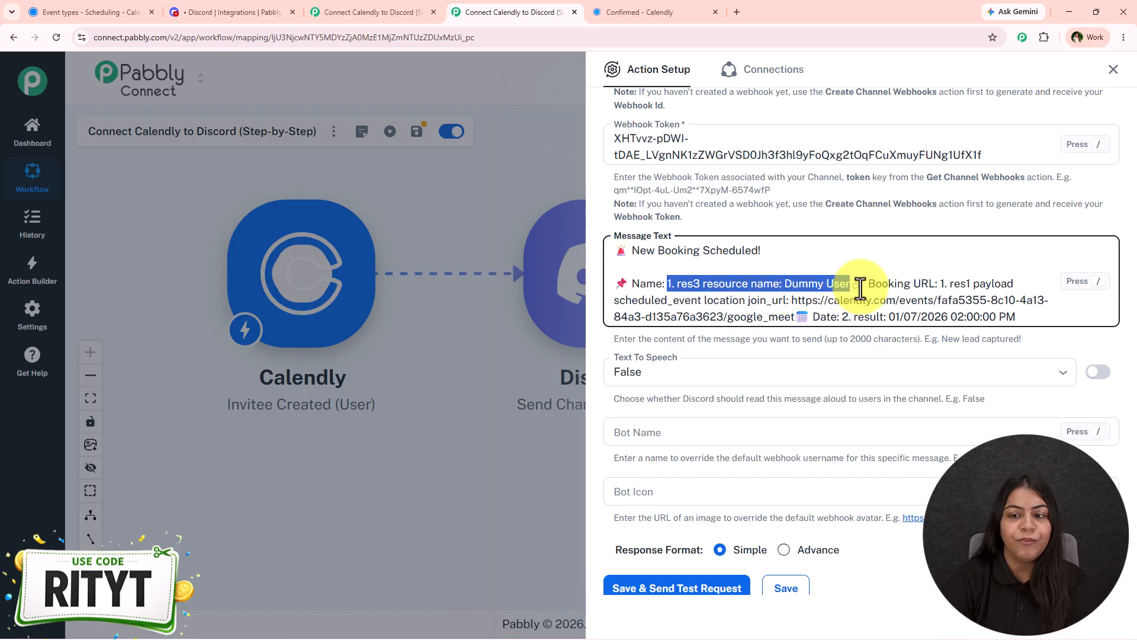
pyautogui.press('Return')
pyautogui.moveTo(705, 300); pyautogui.dragTo(1061, 315)
pyautogui.press('BackSpace')
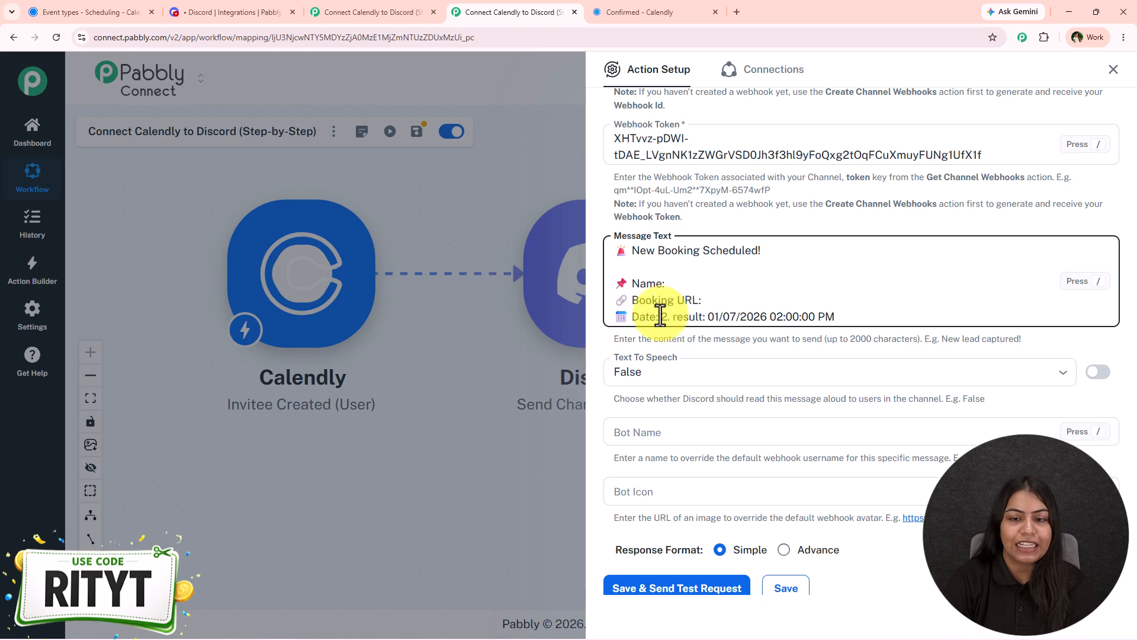
pyautogui.moveTo(659, 316); pyautogui.dragTo(866, 319)
pyautogui.press('BackSpace')
pyautogui.click(741, 286)
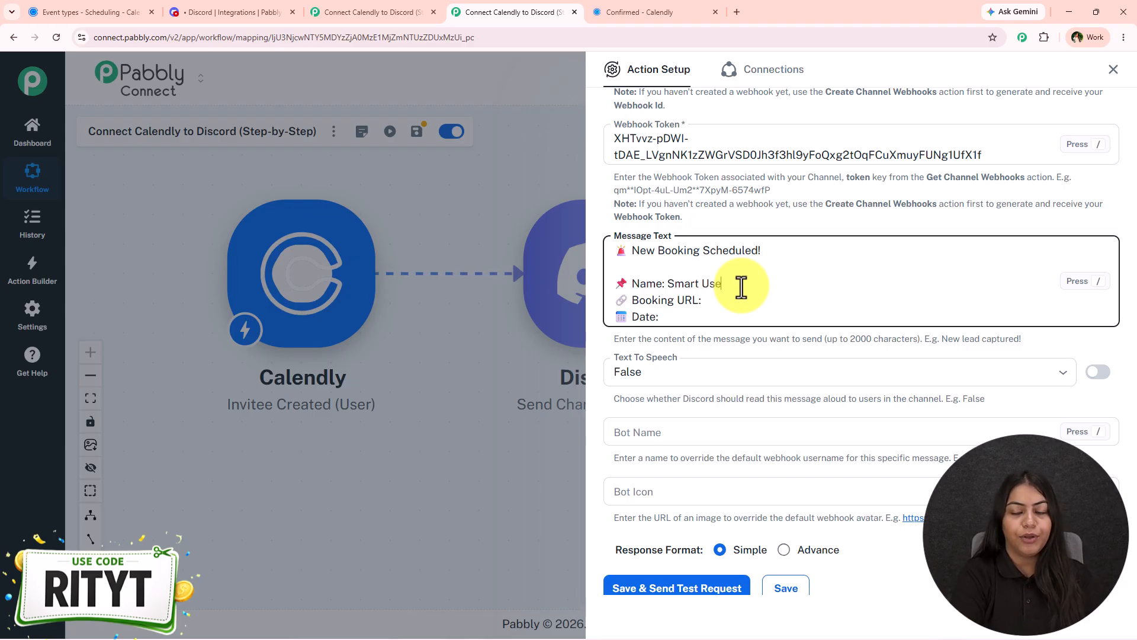
# Insert res3 resource name, res1 scheduled_event location join_url and res2 resource start_time after Name, Booking URL and Date.
pyautogui.write('/name')
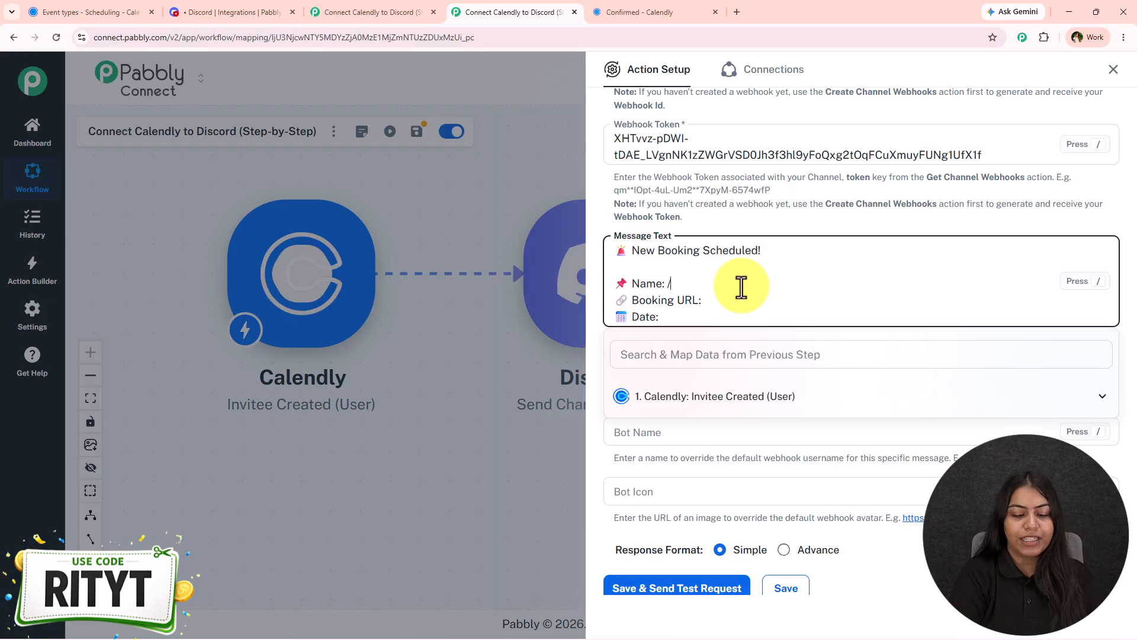
pyautogui.press('Down')
pyautogui.press('Down')
pyautogui.press('Down')
pyautogui.press('Down')
pyautogui.press('Down')
pyautogui.press('Down')
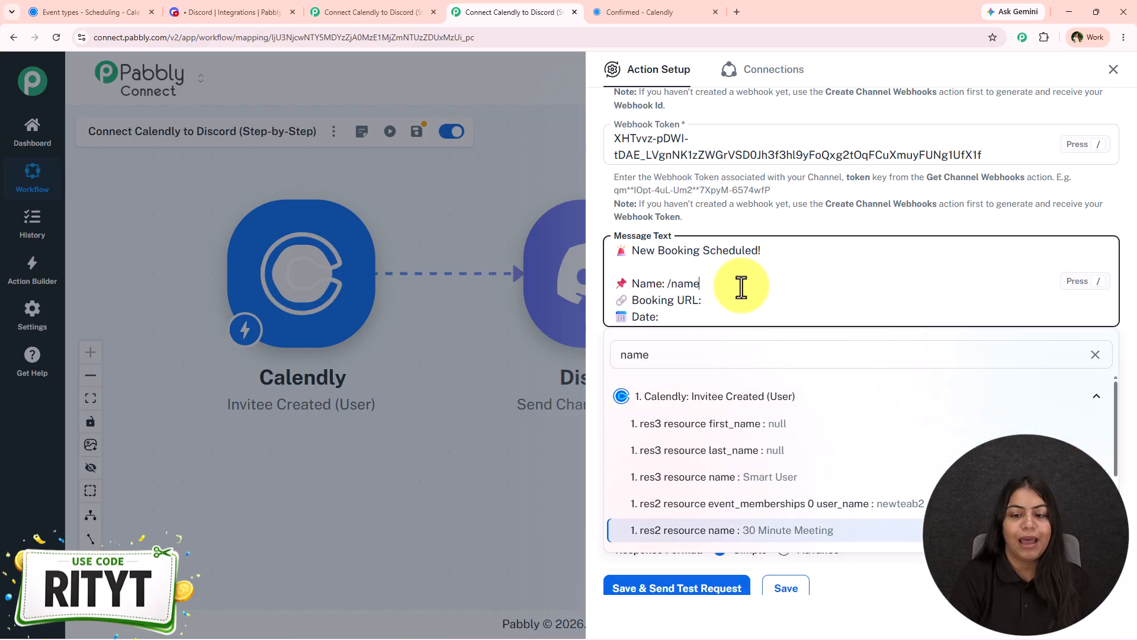
pyautogui.press('Up')
pyautogui.press('Up')
pyautogui.press('Up')
pyautogui.press('Up')
pyautogui.press('Return')
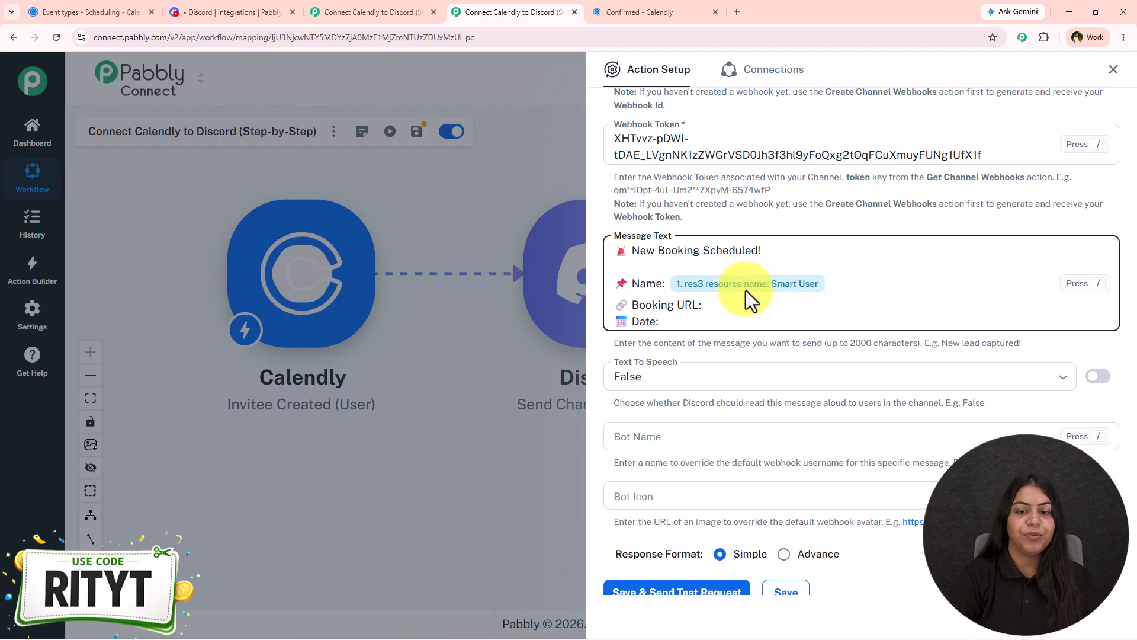
pyautogui.write('/')
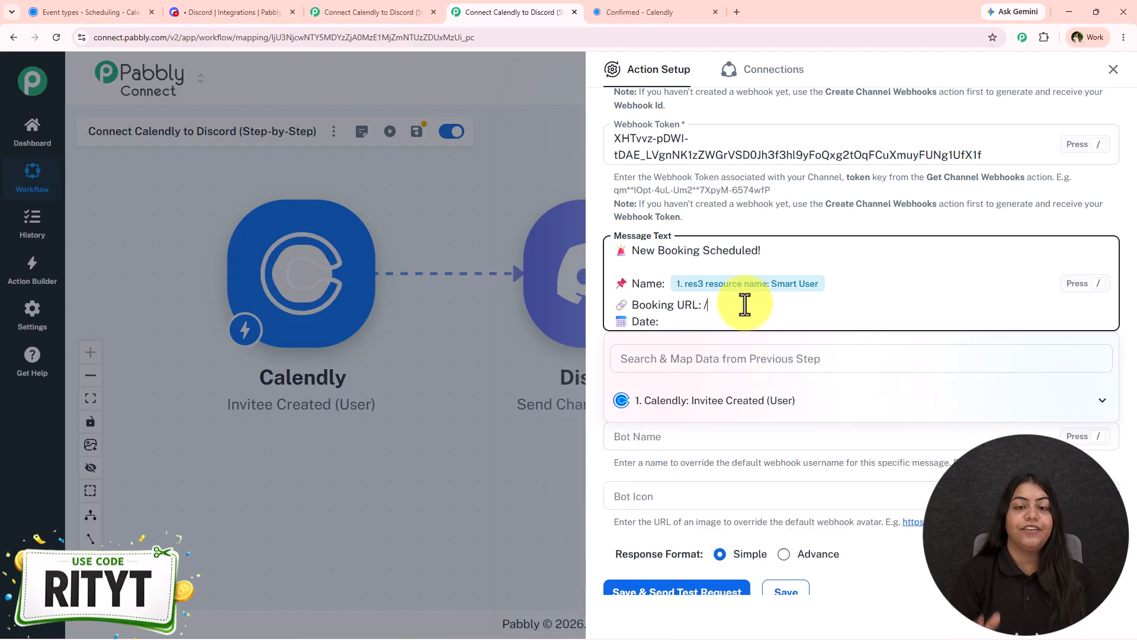
pyautogui.write('i')
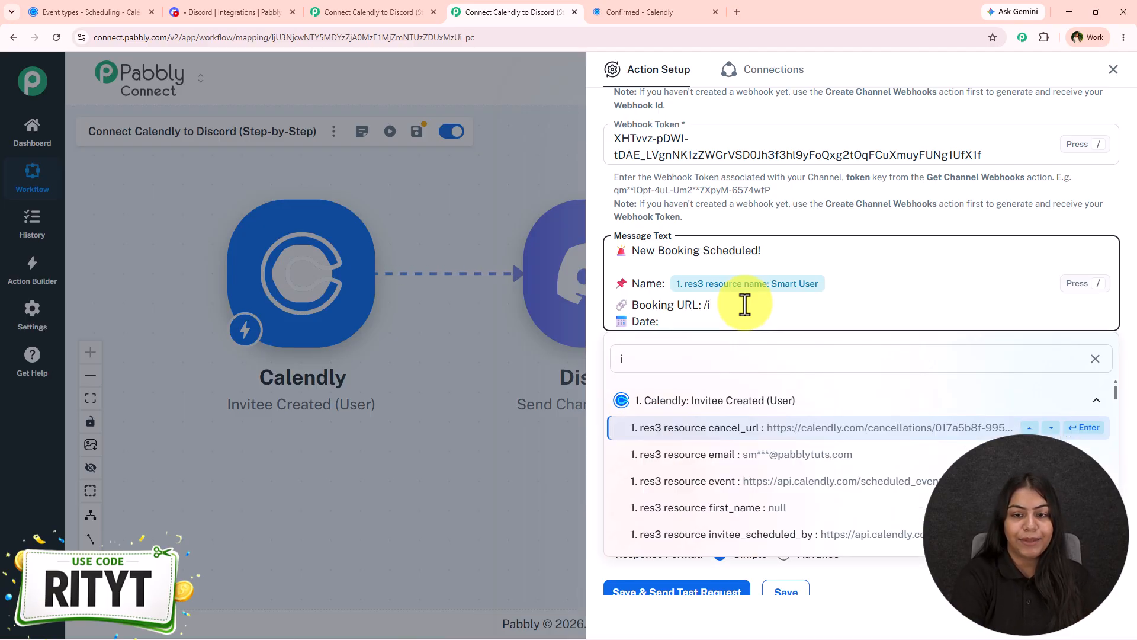
pyautogui.press('BackSpace')
pyautogui.write('url')
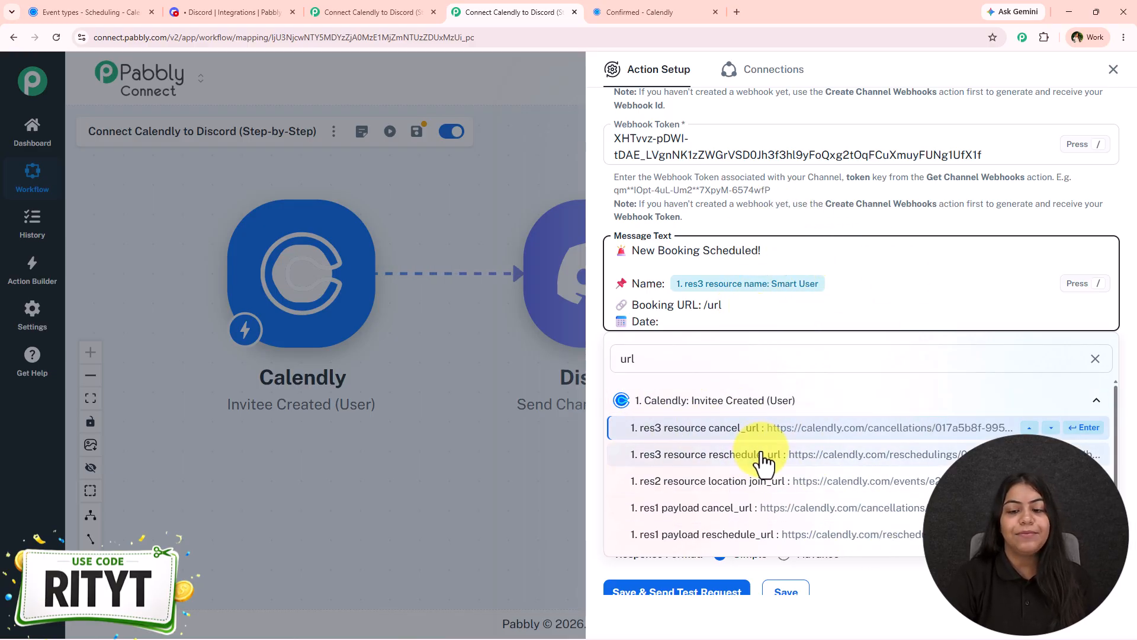
pyautogui.scroll(-1, 770, 549)
pyautogui.scroll(-1, 769, 549)
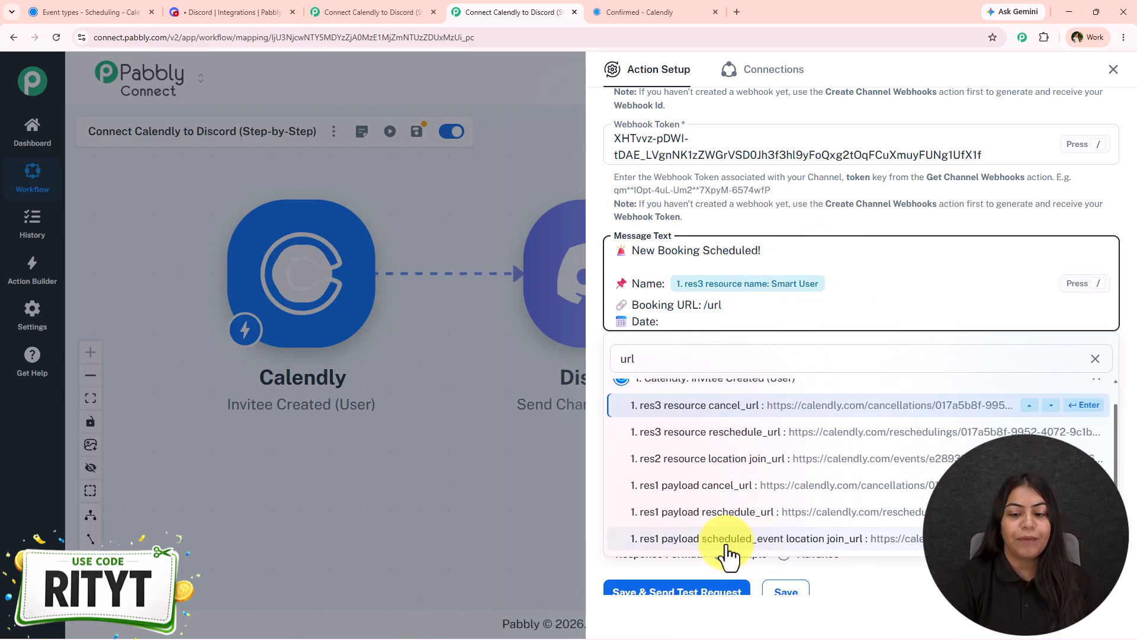
pyautogui.click(812, 539)
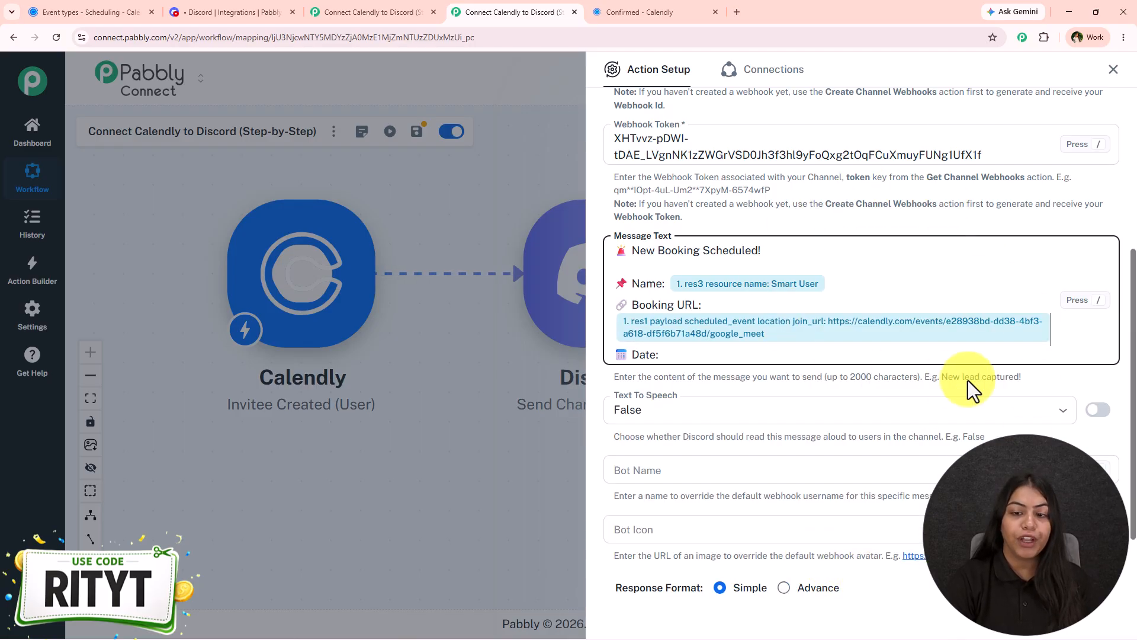
pyautogui.click(834, 354)
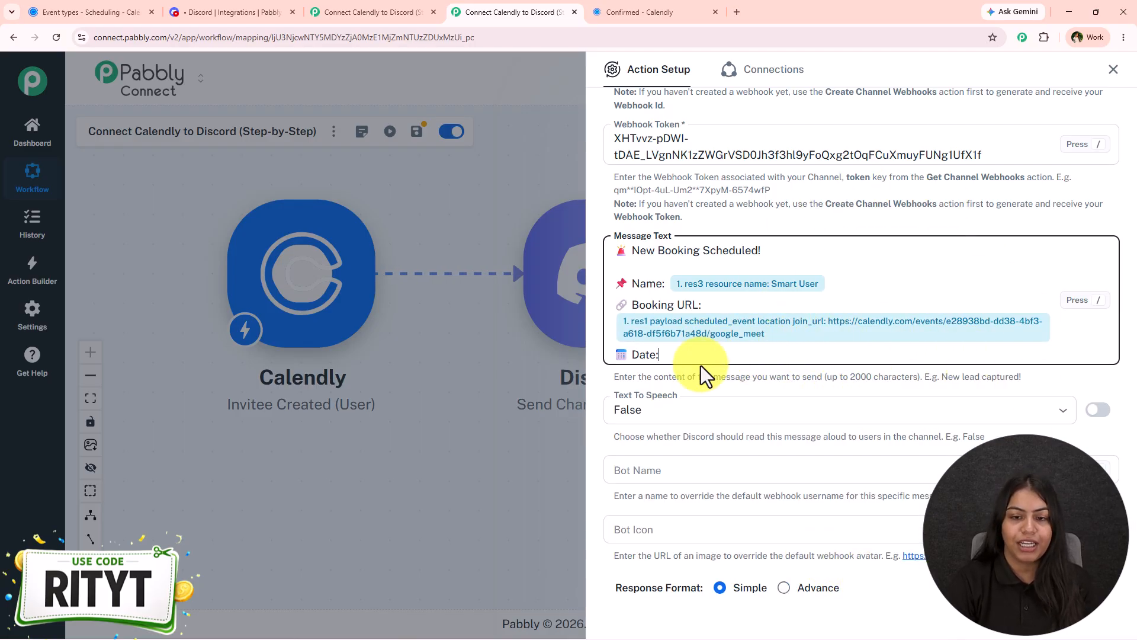
pyautogui.write('/st')
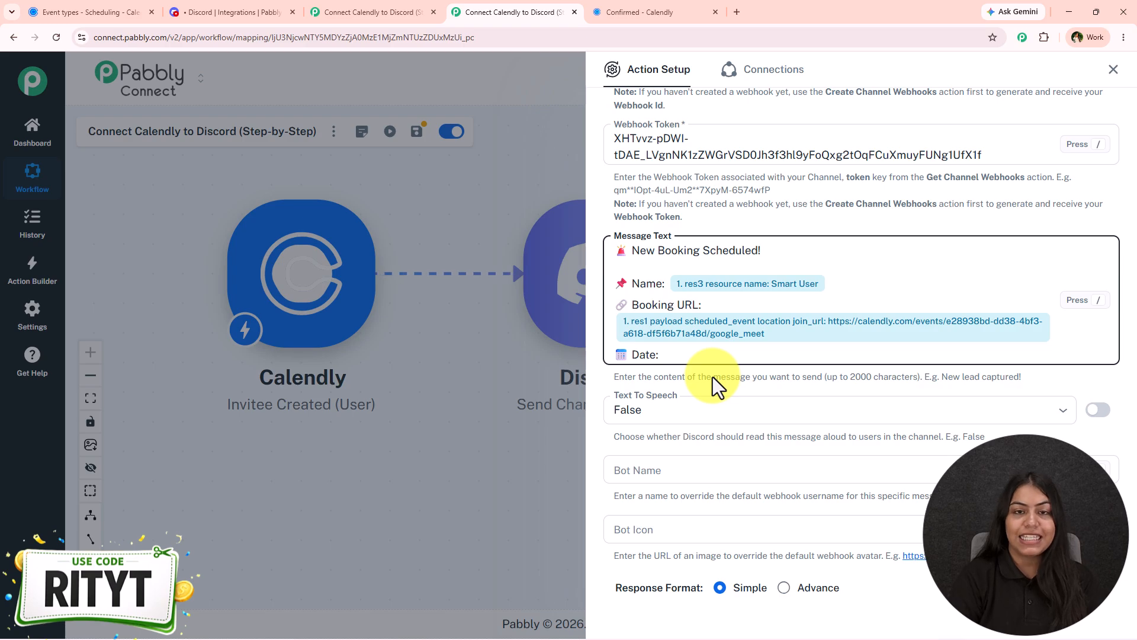
pyautogui.write('art')
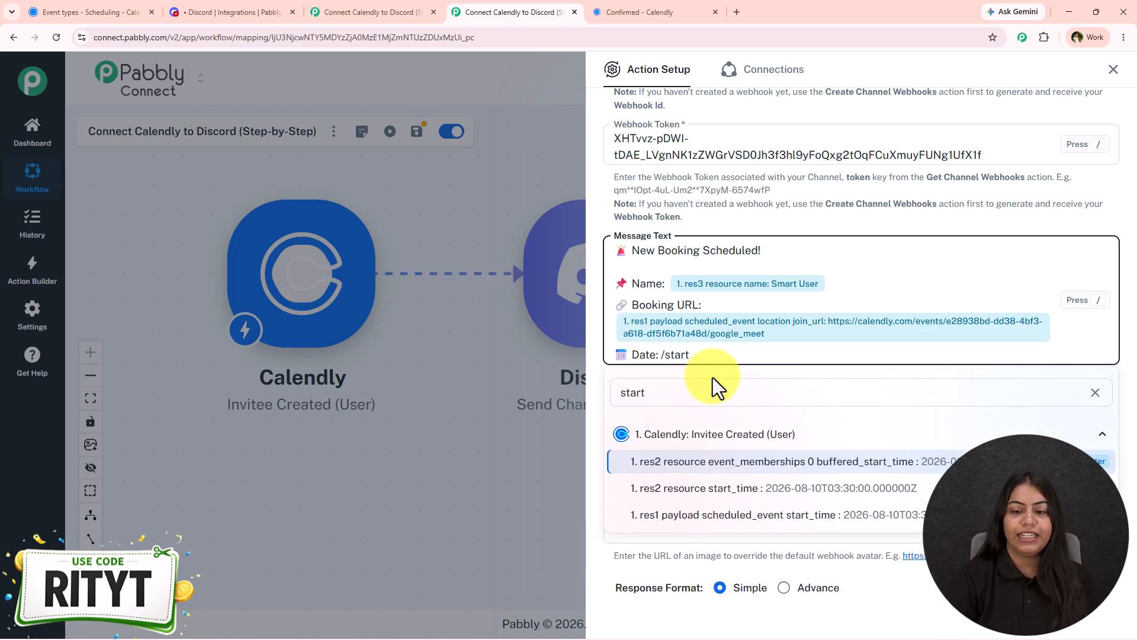
pyautogui.click(755, 488)
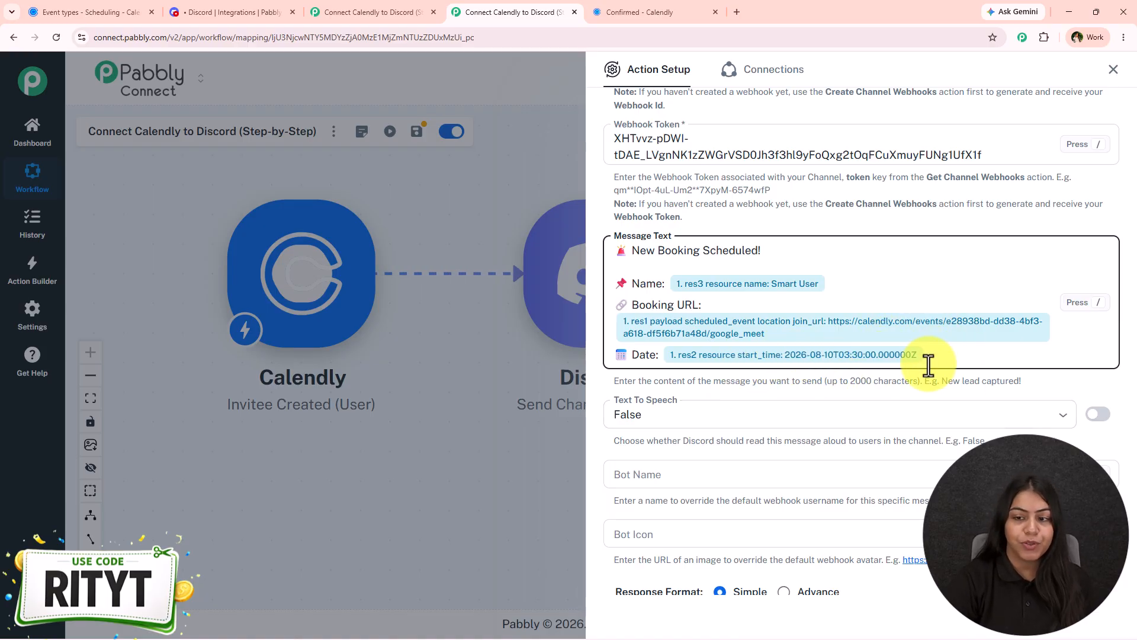
pyautogui.click(213, 11)
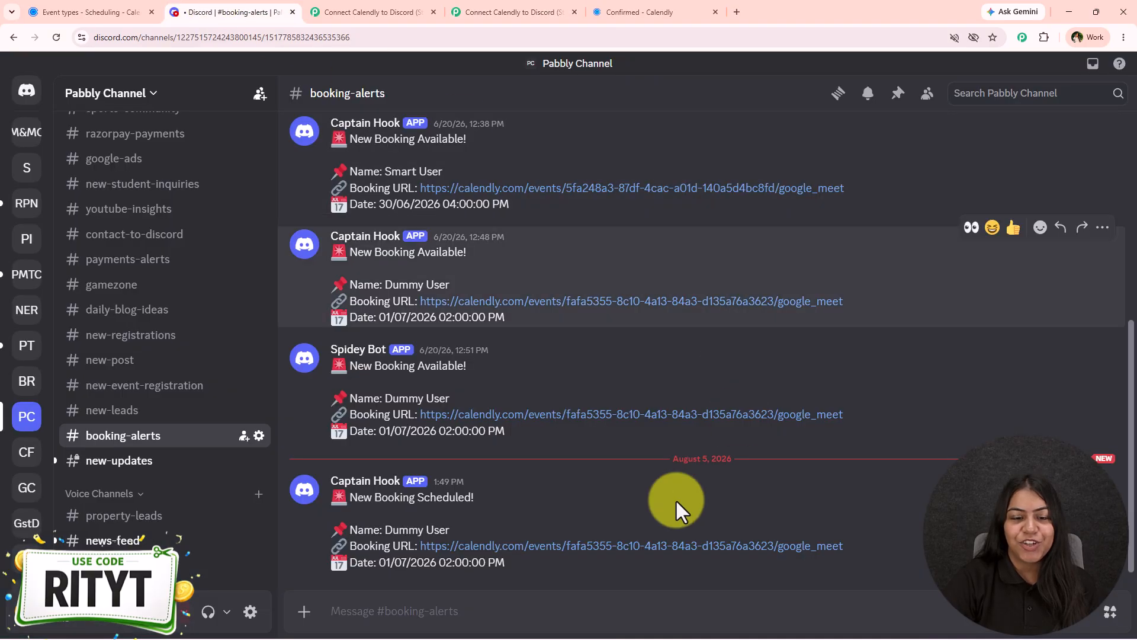
pyautogui.moveTo(506, 563); pyautogui.dragTo(379, 569)
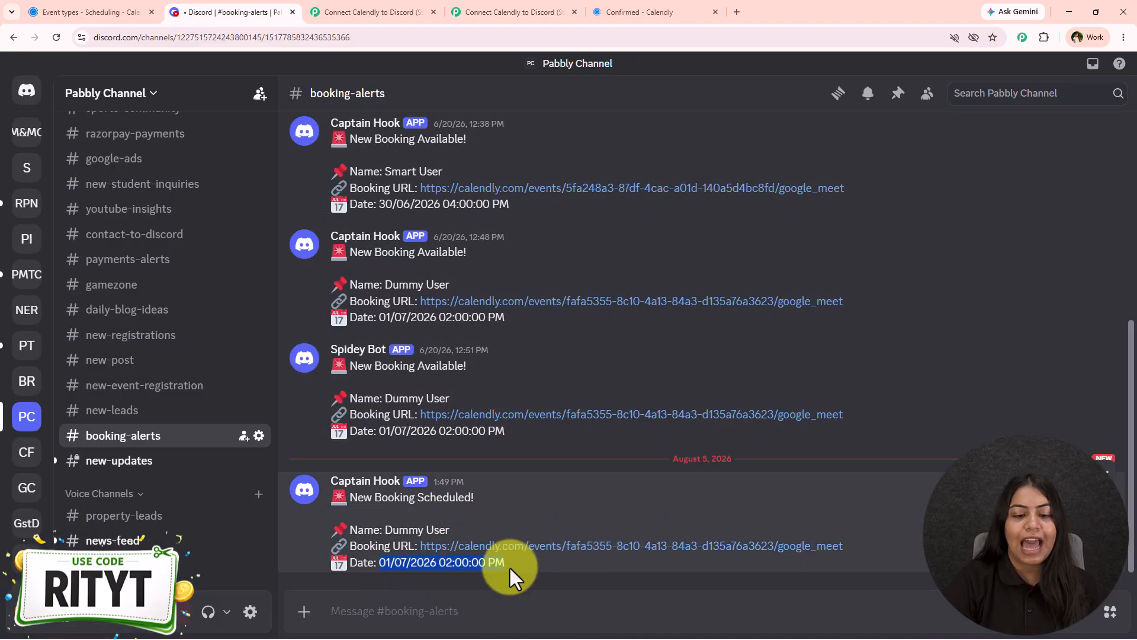
pyautogui.click(468, 12)
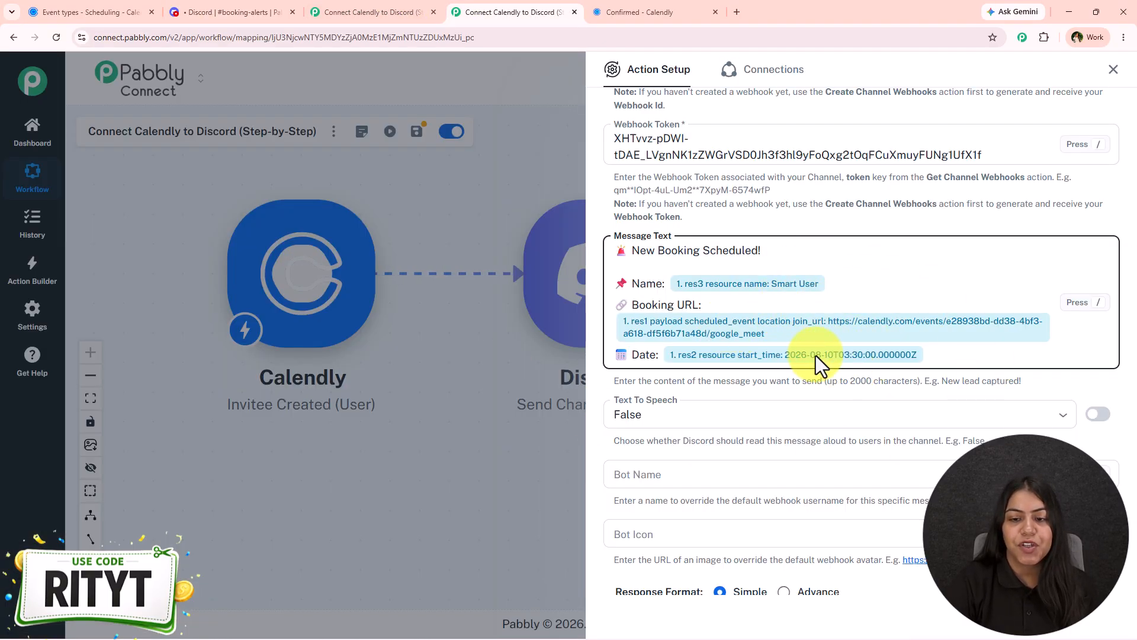
# Save the Discord step's settings and return to the workflow view.
pyautogui.scroll(-3, 823, 340)
pyautogui.click(786, 534)
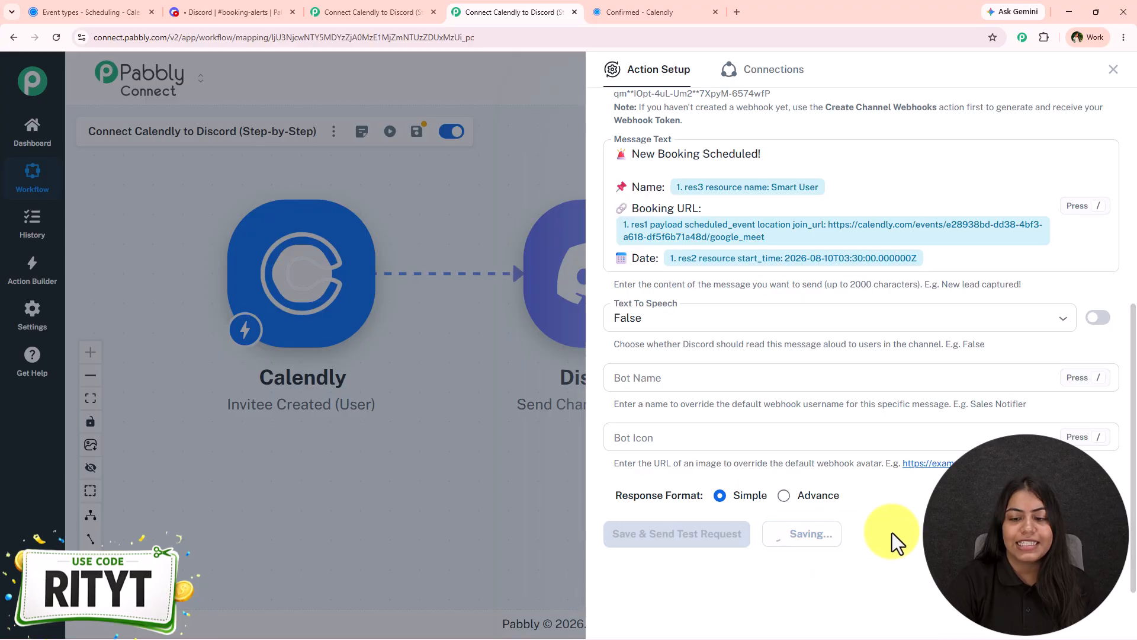
pyautogui.click(1112, 70)
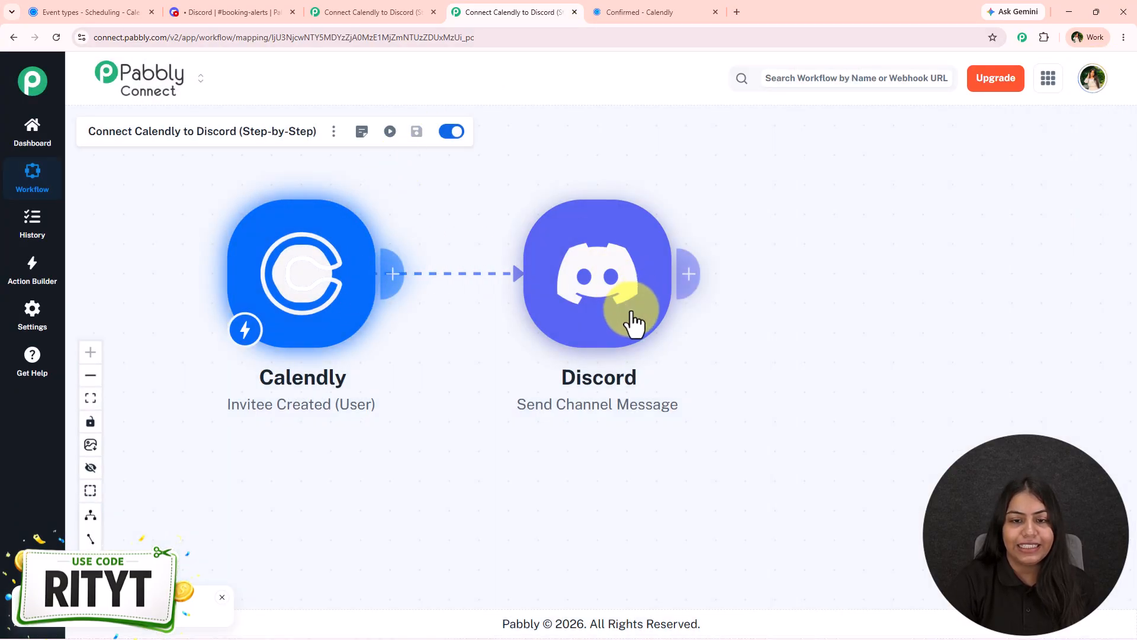
# Add a DateTime Formatter step after Calendly using the Format Date with Time Zone event.
pyautogui.click(391, 274)
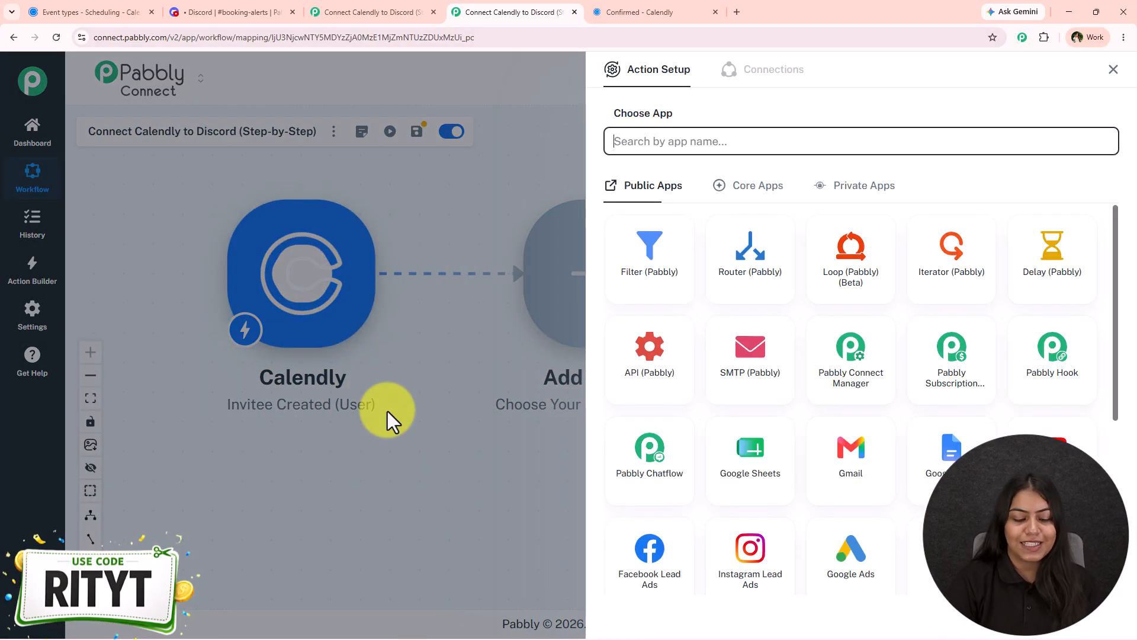
pyautogui.write('Date')
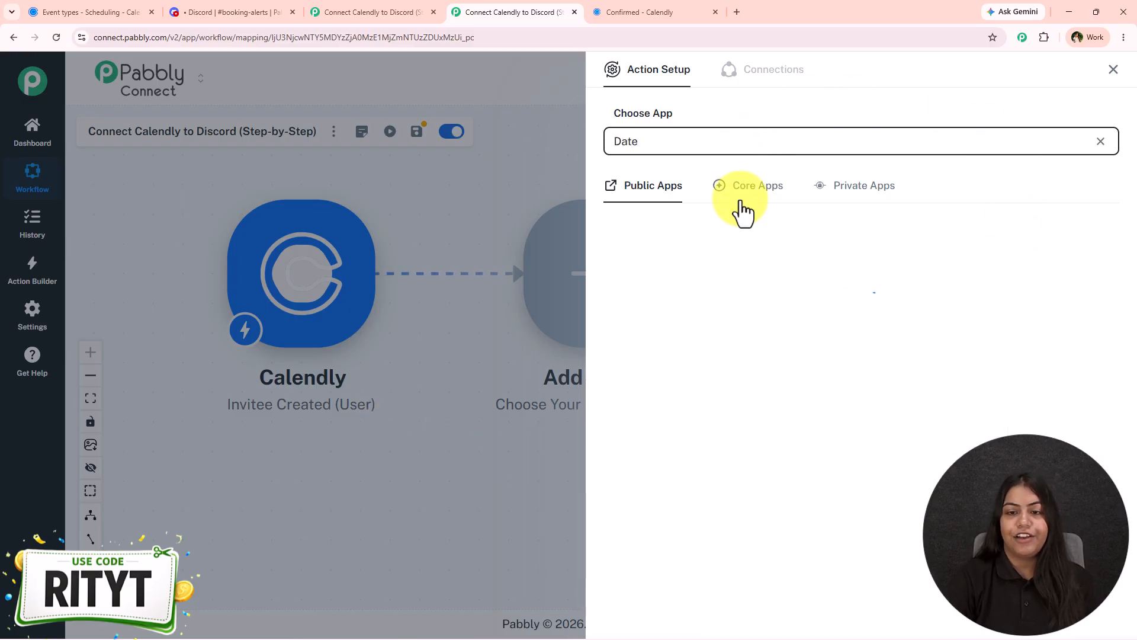
pyautogui.click(680, 274)
pyautogui.click(692, 209)
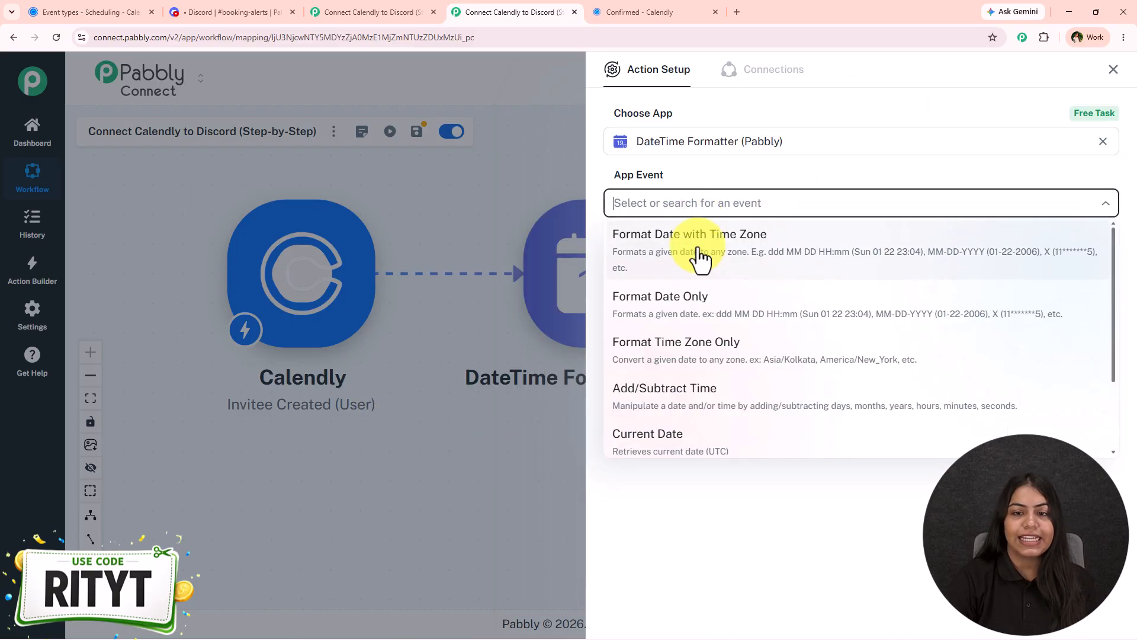
pyautogui.click(712, 276)
pyautogui.click(655, 259)
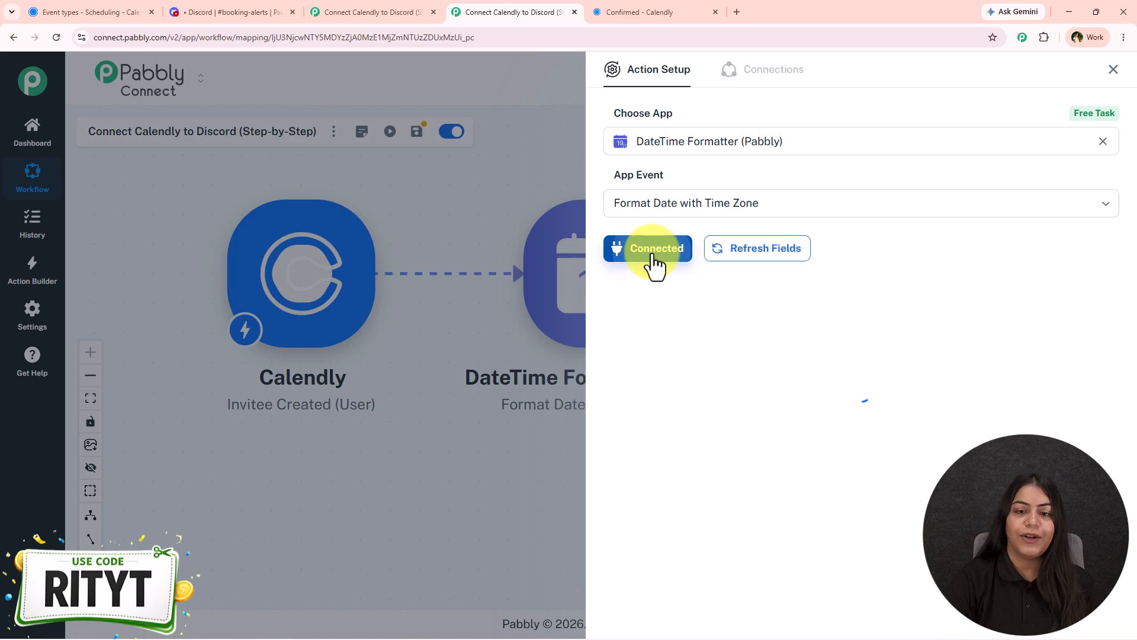
pyautogui.click(629, 311)
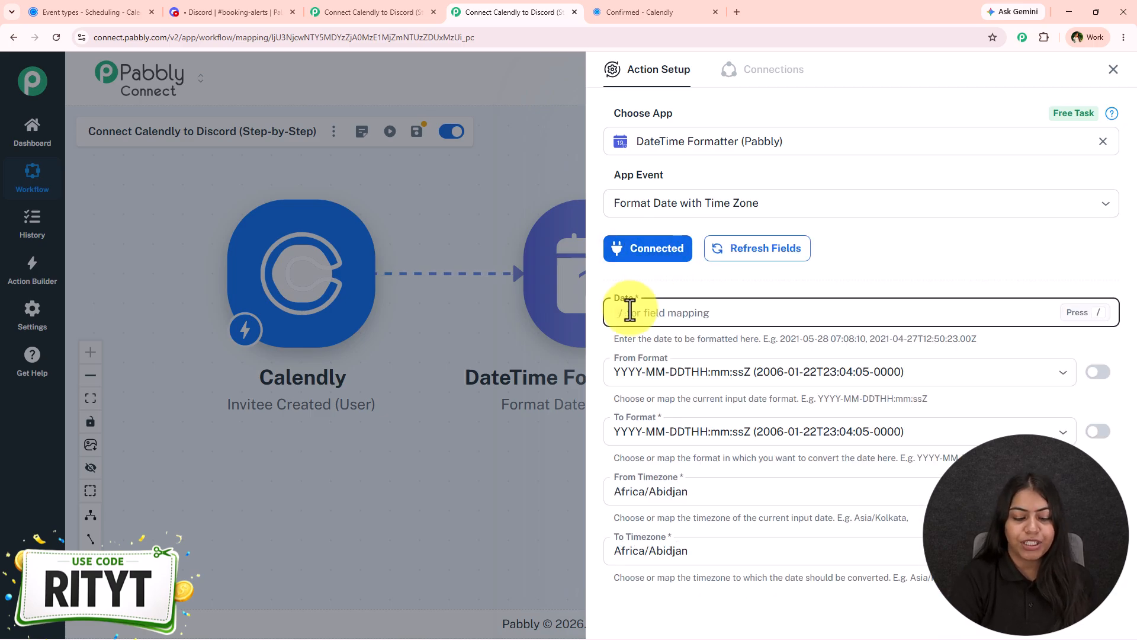
# Map Calendly's start_time into the formatter's Date, with From Format YYYY-MM-DDTHH:mm:ssZ.
pyautogui.write('/start')
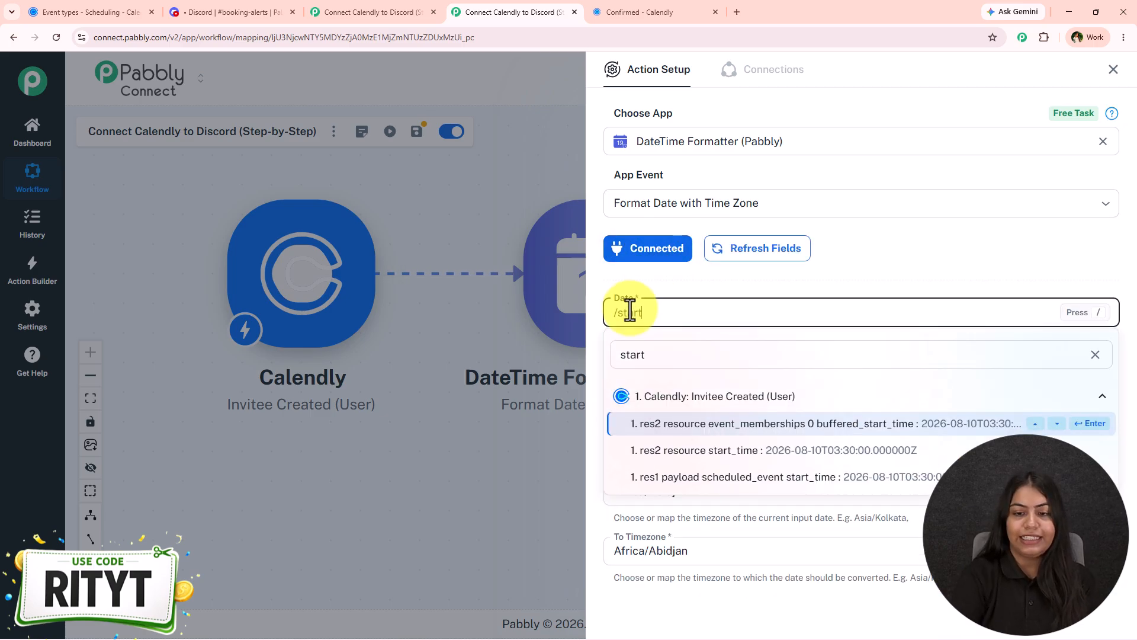
pyautogui.click(772, 454)
pyautogui.scroll(-1, 760, 330)
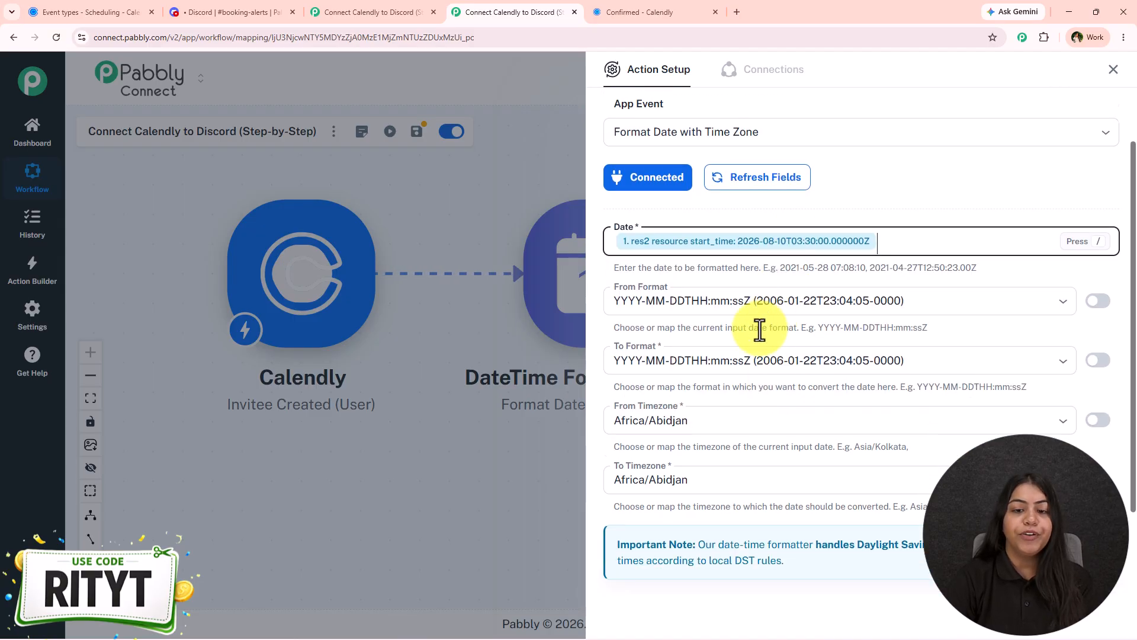
pyautogui.scroll(-1, 760, 330)
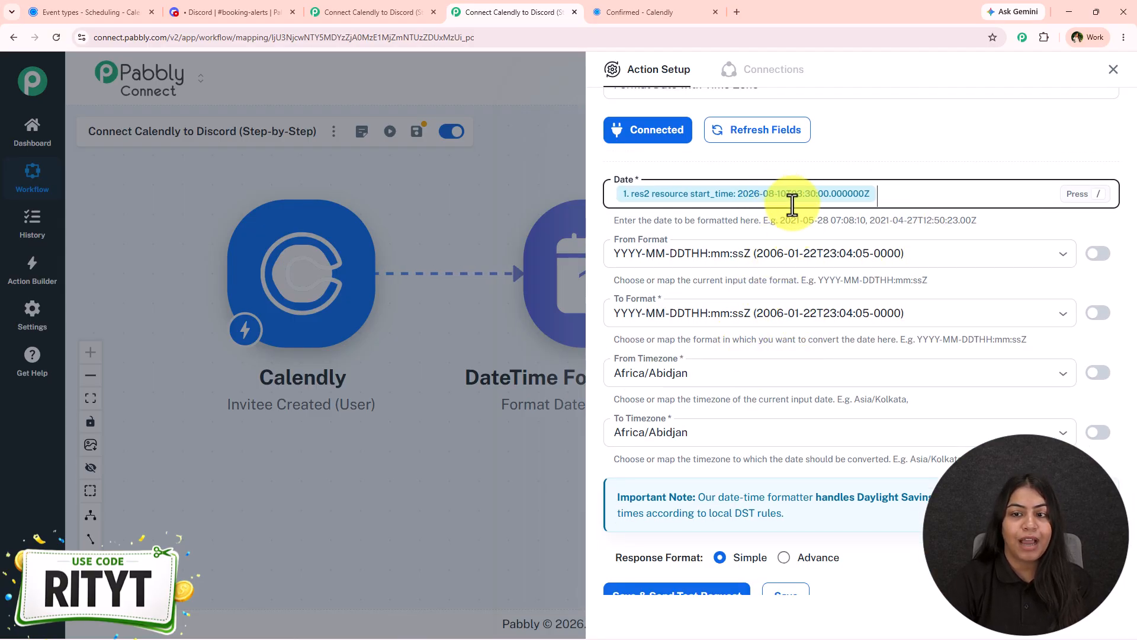
pyautogui.click(794, 253)
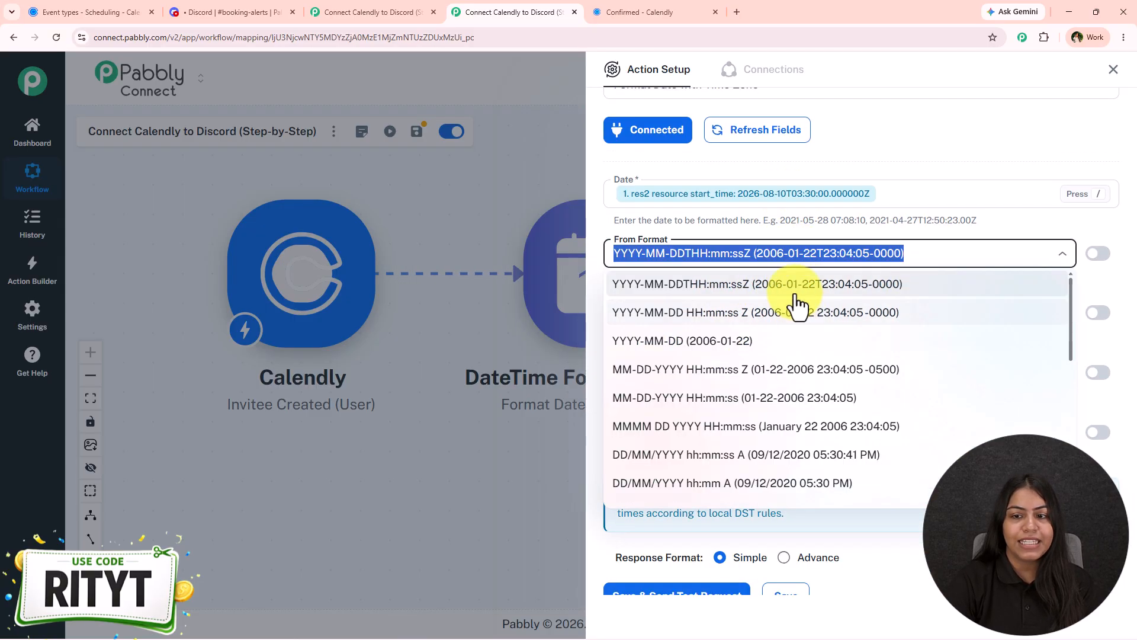
pyautogui.write('t')
pyautogui.click(761, 289)
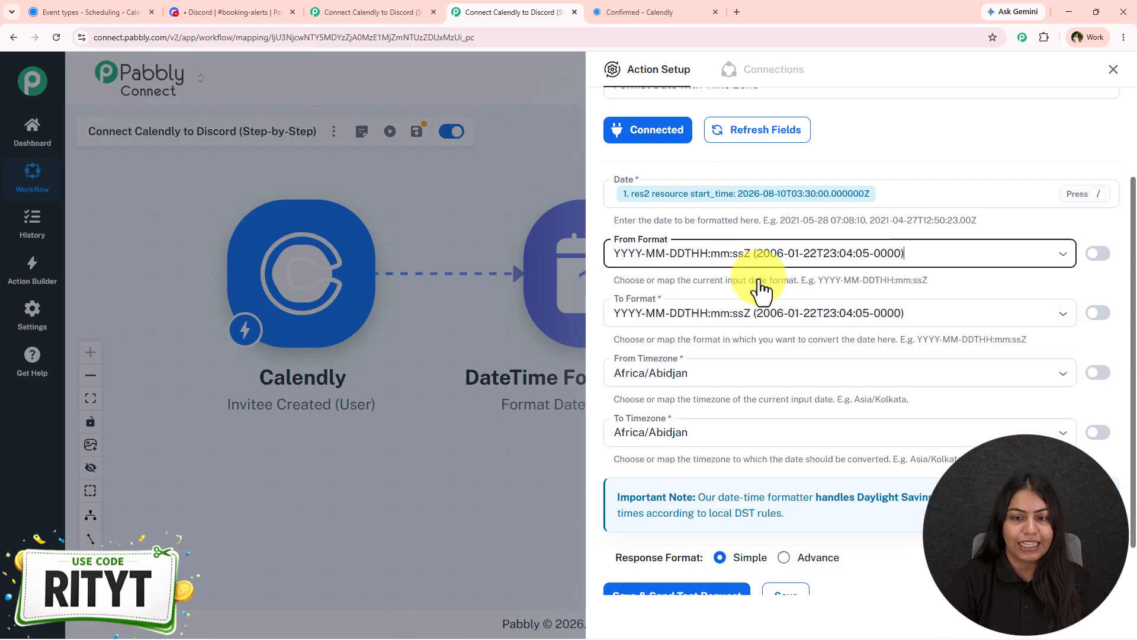
# Set the To Format to DD/MM/YYYY hh:mm:ss A.
pyautogui.click(673, 318)
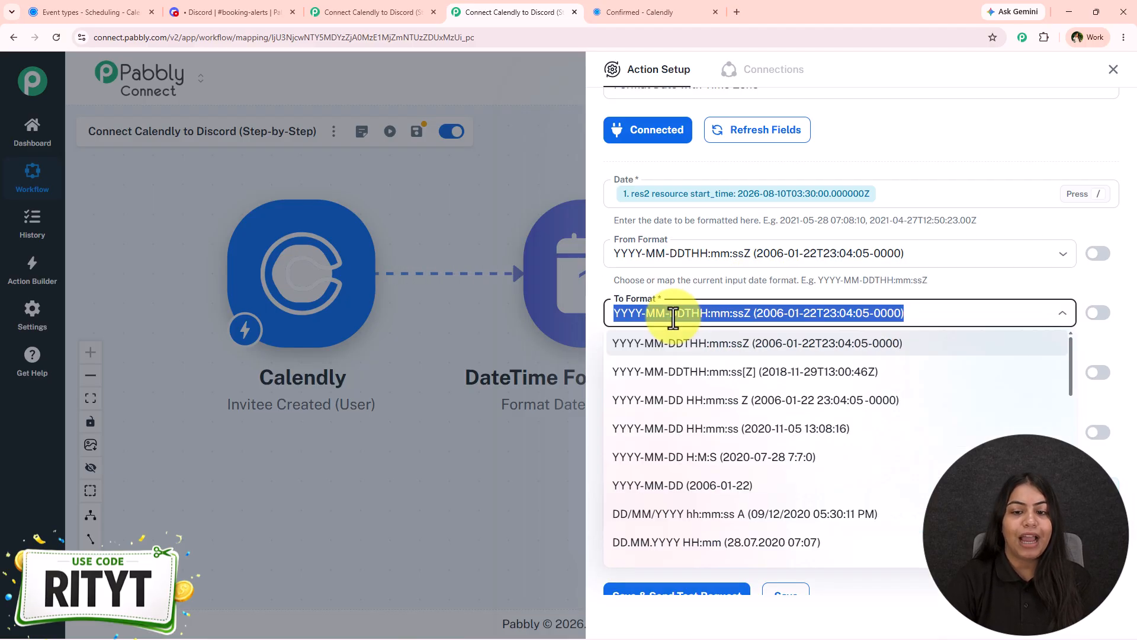
pyautogui.click(254, 11)
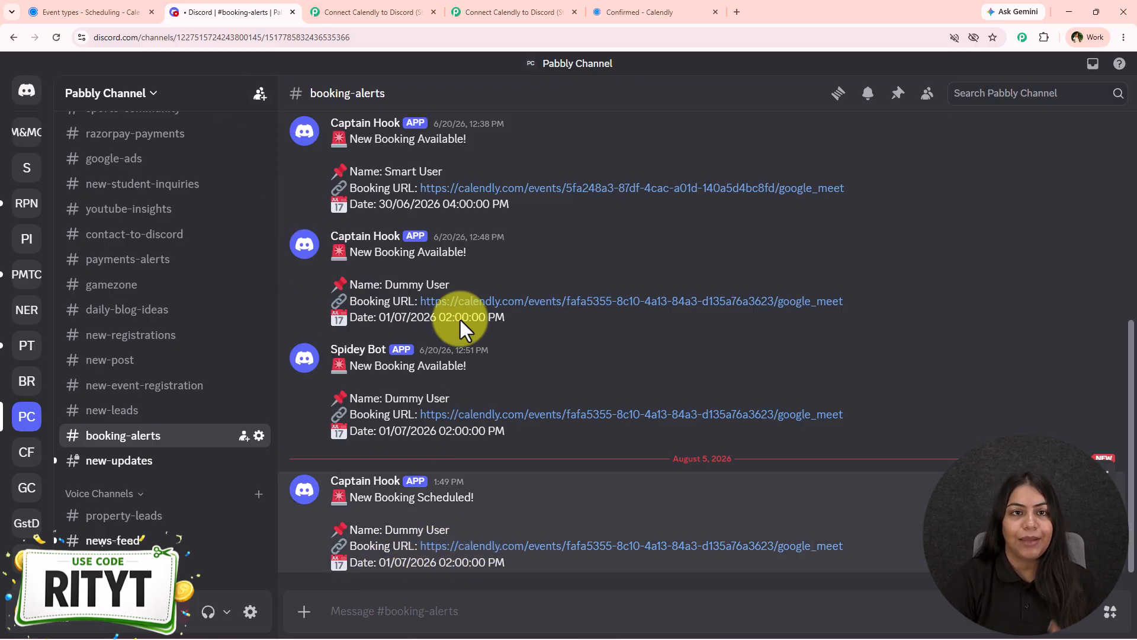
pyautogui.click(456, 22)
pyautogui.click(752, 305)
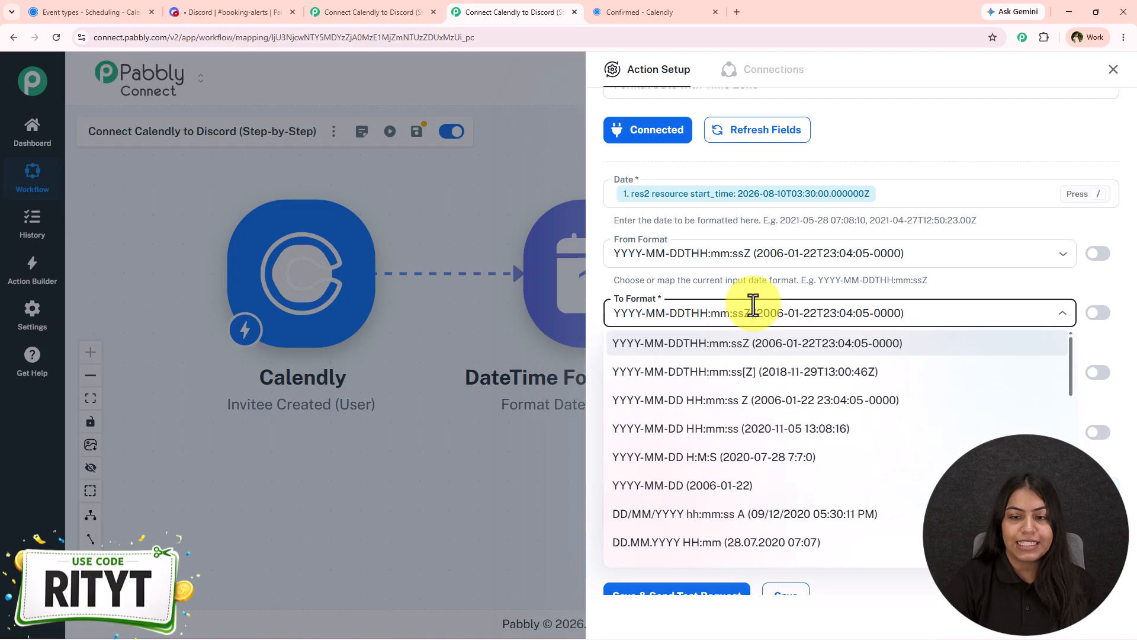
pyautogui.scroll(-1, 746, 415)
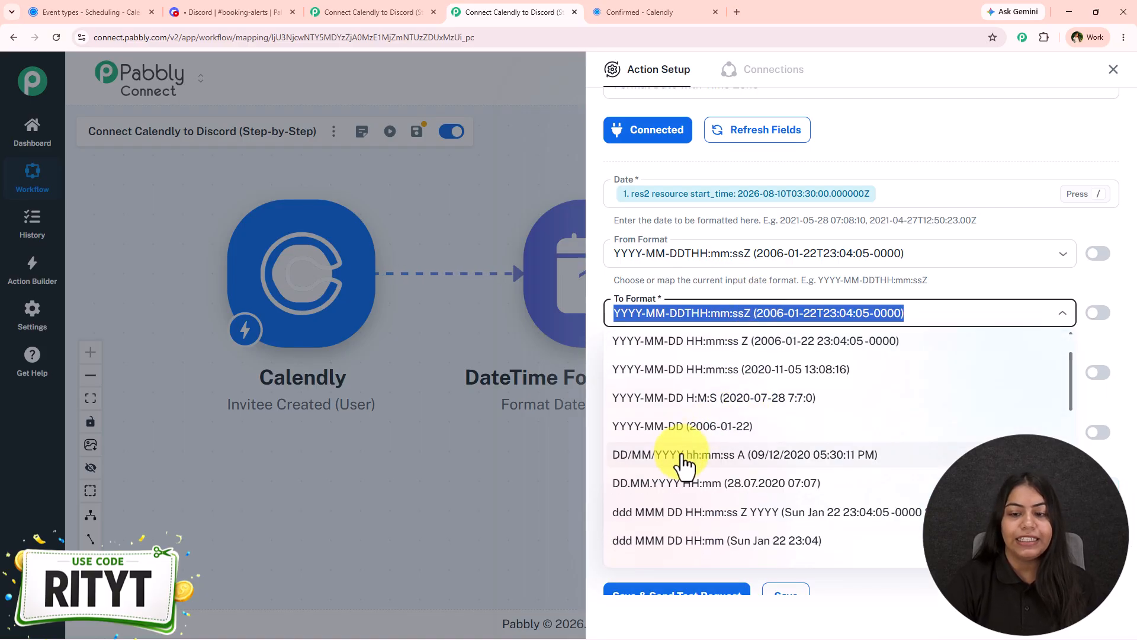
pyautogui.click(790, 467)
# Set the From Timezone to Etc/UTC and the To Timezone to Asia/Kolkata.
pyautogui.scroll(-1, 720, 340)
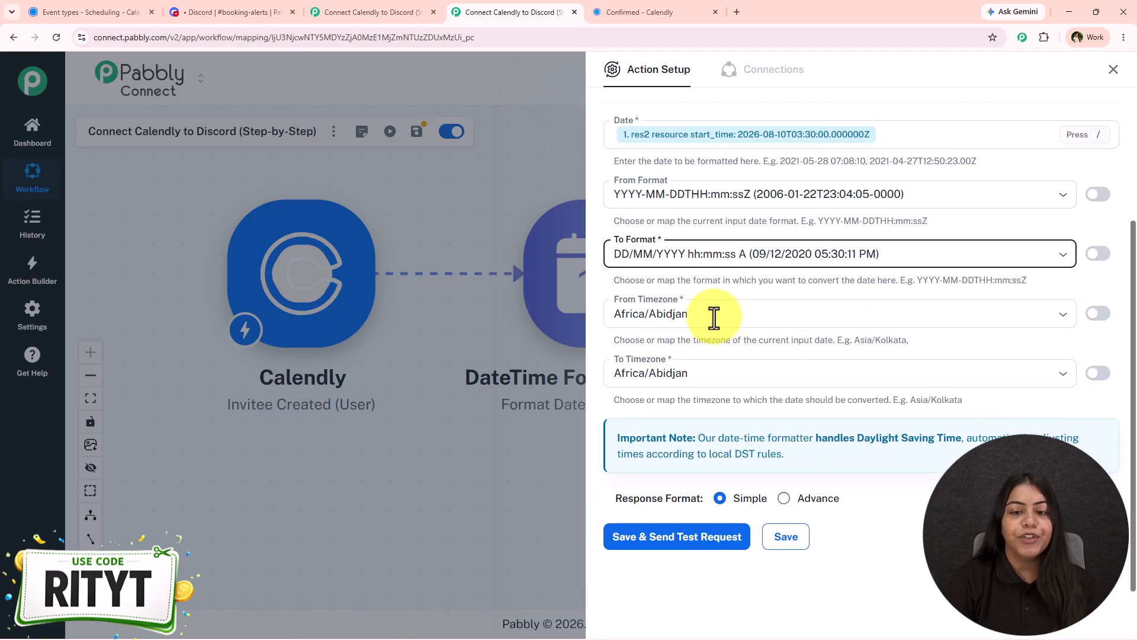
pyautogui.click(713, 316)
pyautogui.write('utc')
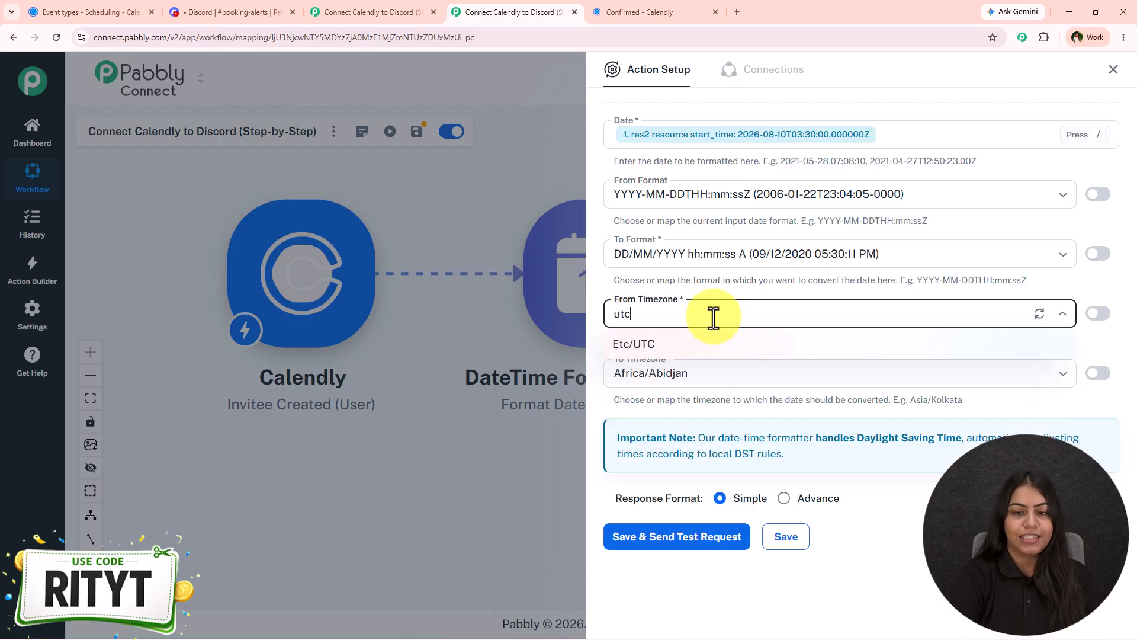
pyautogui.click(681, 348)
pyautogui.click(684, 370)
pyautogui.write('kol')
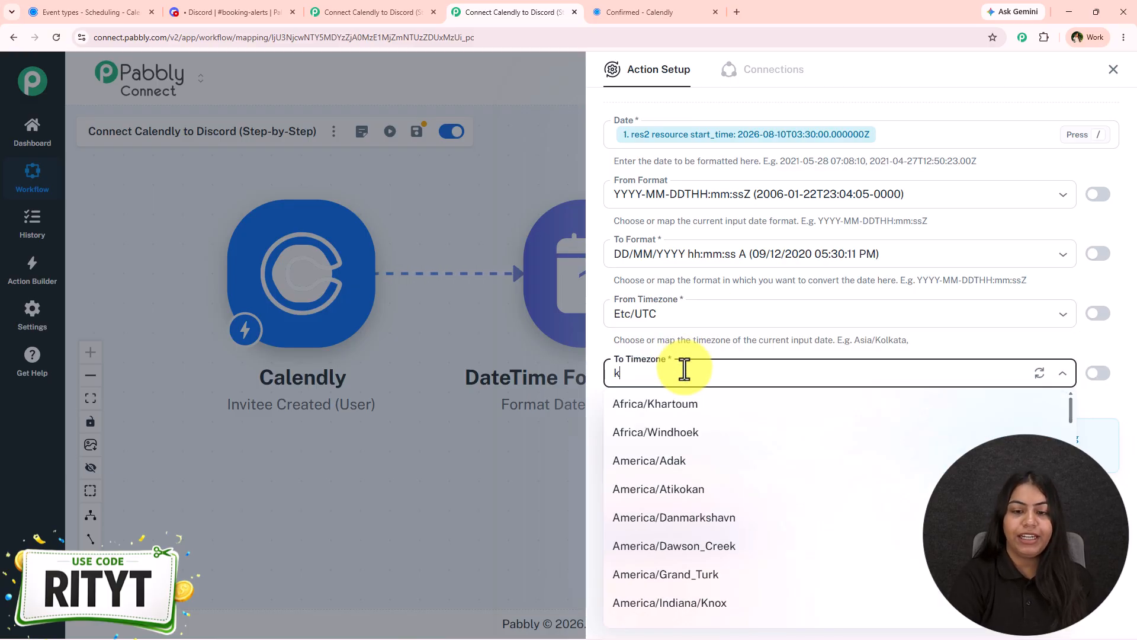
pyautogui.click(651, 405)
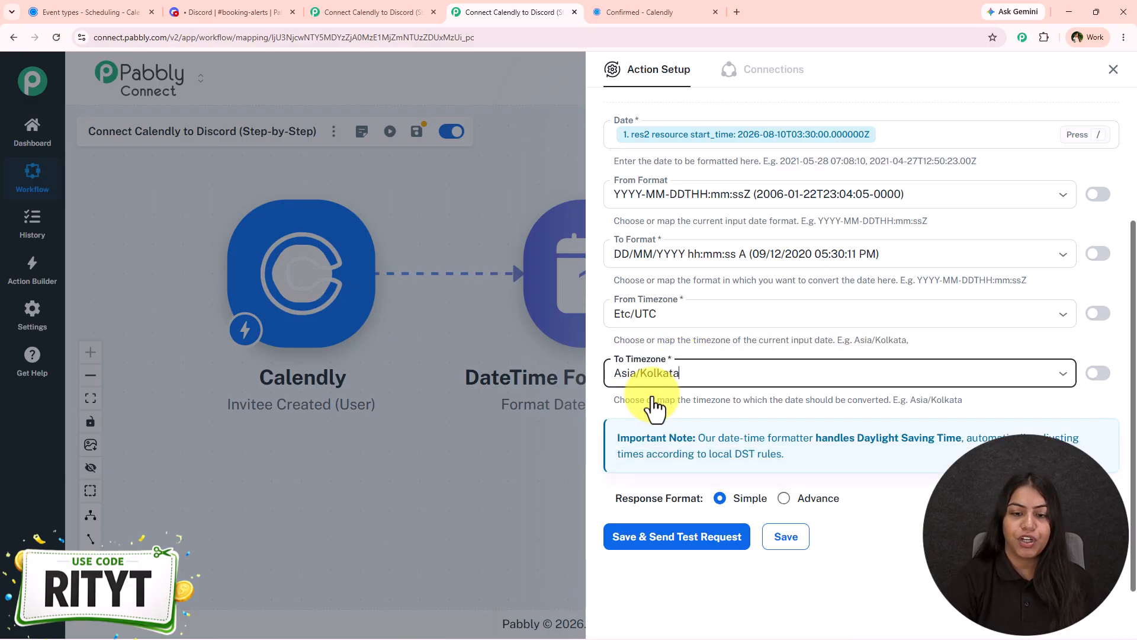
# Save the formatter step and send a test request, checking the formatted result.
pyautogui.click(706, 528)
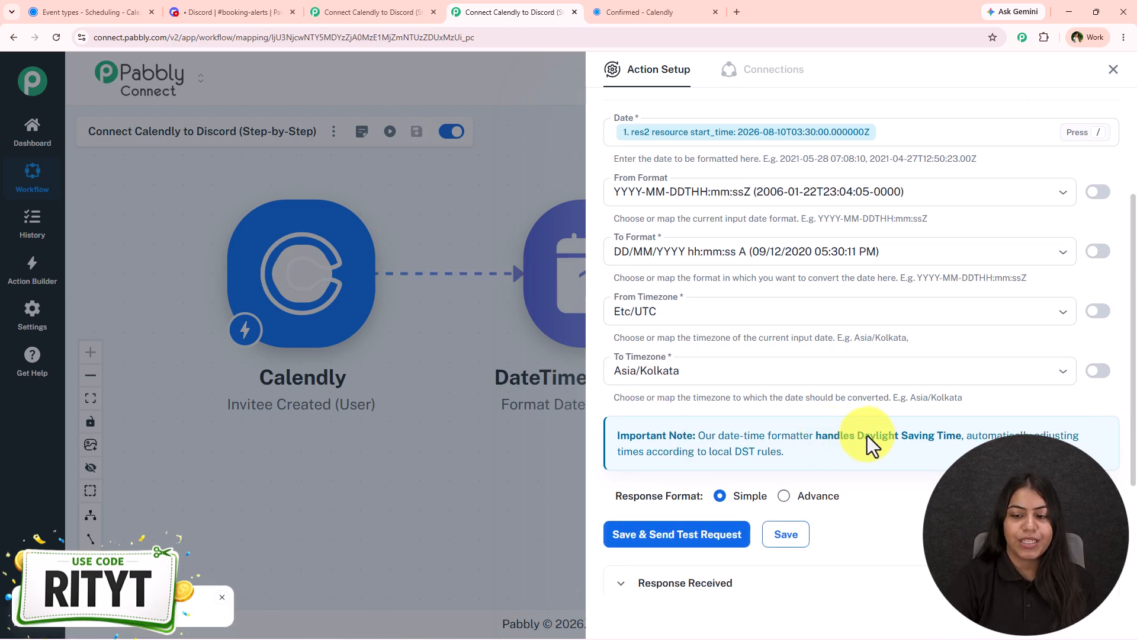
pyautogui.scroll(-3, 864, 533)
pyautogui.tripleClick(951, 514)
pyautogui.click(864, 576)
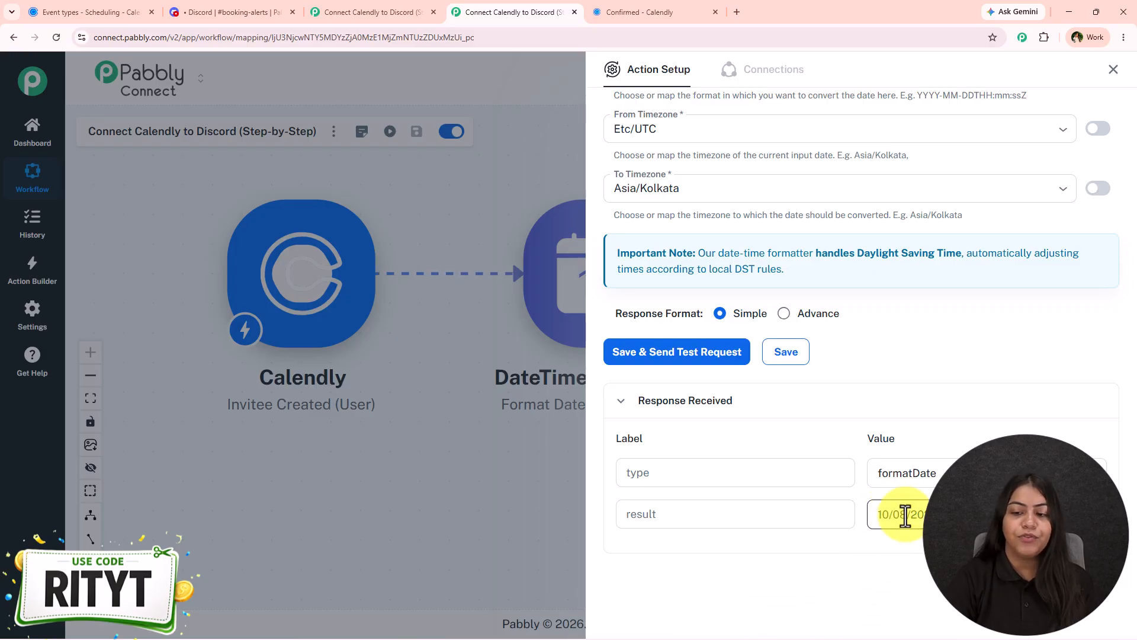
# Compare the posted Discord dates with the booked meeting time in Calendly.
pyautogui.click(263, 2)
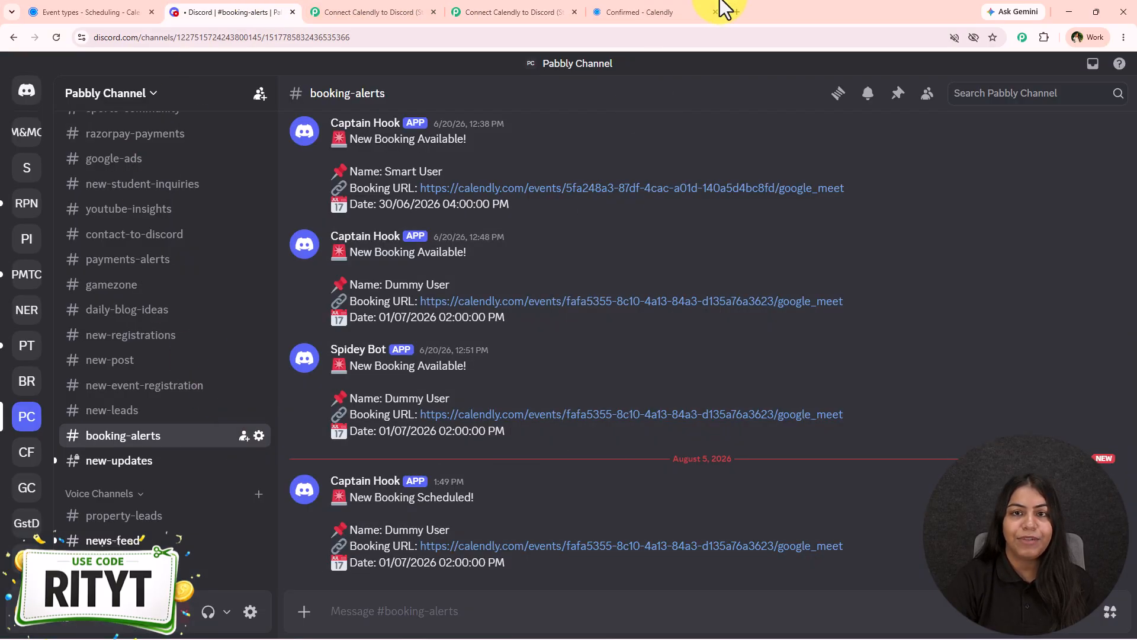
pyautogui.click(643, 12)
pyautogui.moveTo(439, 344); pyautogui.dragTo(681, 350)
pyautogui.click(681, 350)
pyautogui.click(462, 7)
# Remove the start_time value from the Discord message's Date line.
pyautogui.click(1115, 71)
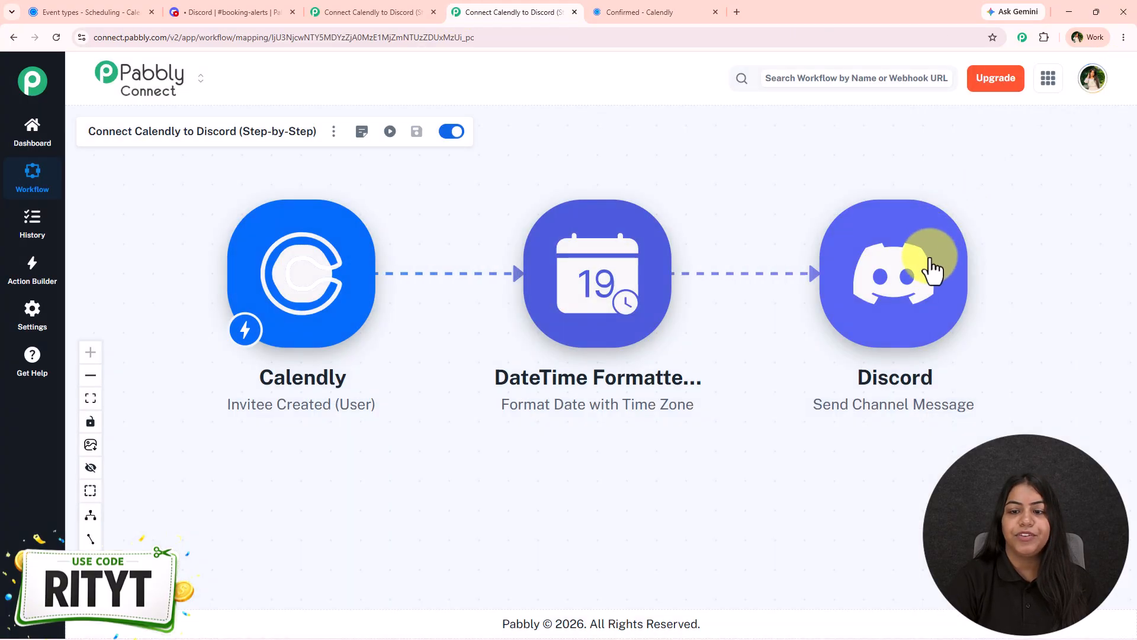
pyautogui.click(934, 262)
pyautogui.scroll(-4, 800, 468)
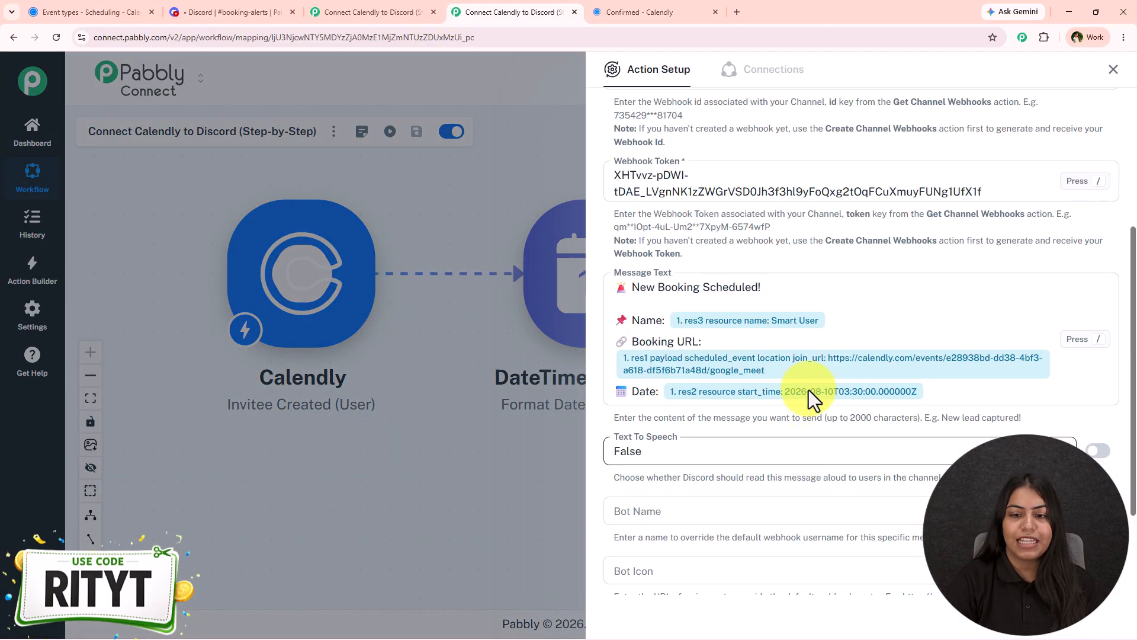
pyautogui.tripleClick(820, 389)
pyautogui.scroll(1, 802, 446)
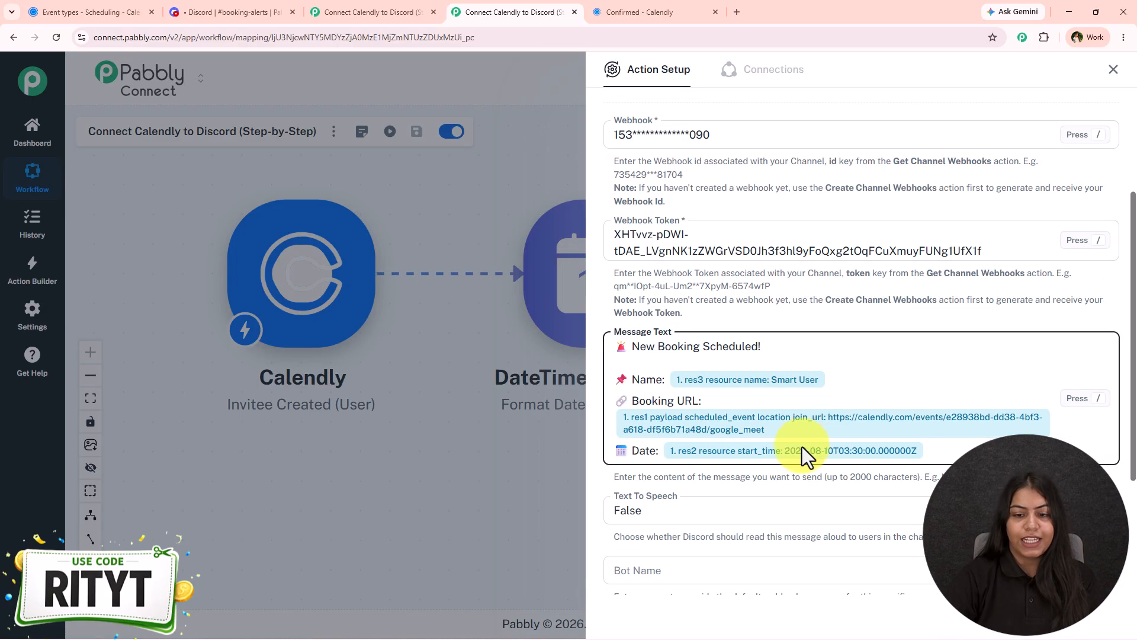
pyautogui.press('BackSpace')
# Map the DateTime Formatter's 2. result after Date: in the message.
pyautogui.write('/')
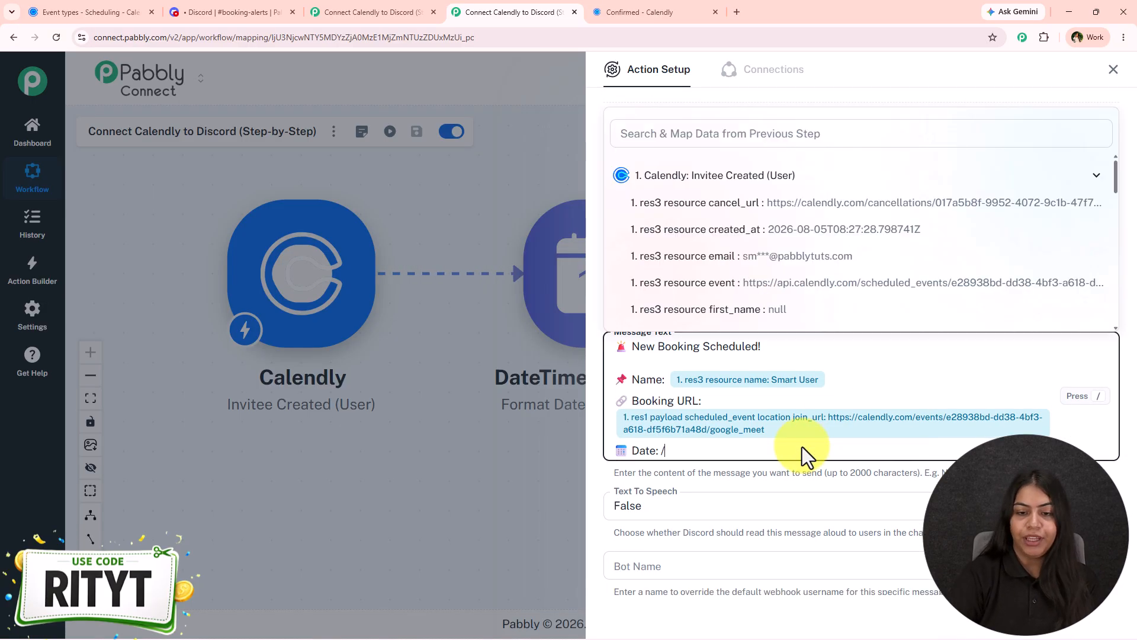
pyautogui.click(683, 452)
pyautogui.scroll(-2, 759, 325)
pyautogui.press('BackSpace')
pyautogui.write('/')
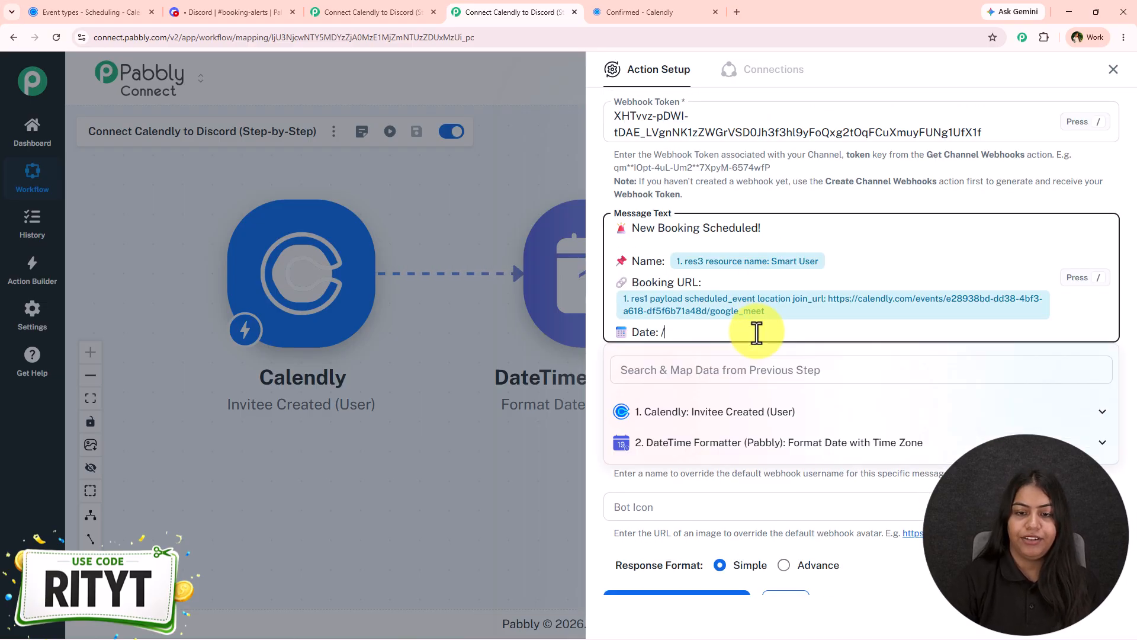
pyautogui.click(735, 444)
pyautogui.click(817, 498)
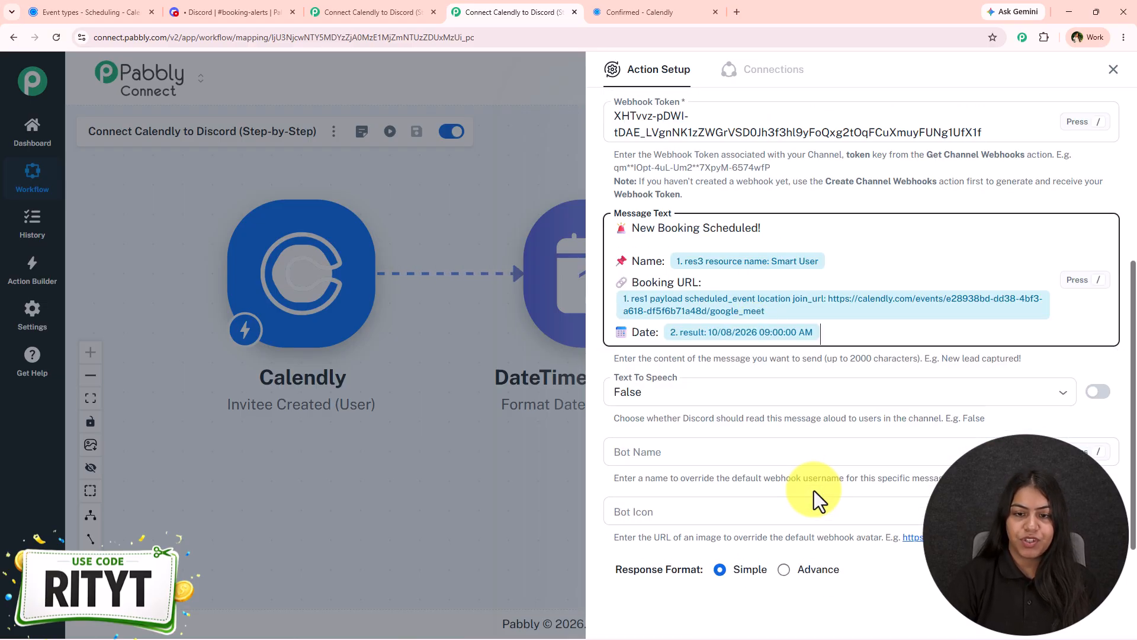
pyautogui.scroll(-1, 794, 393)
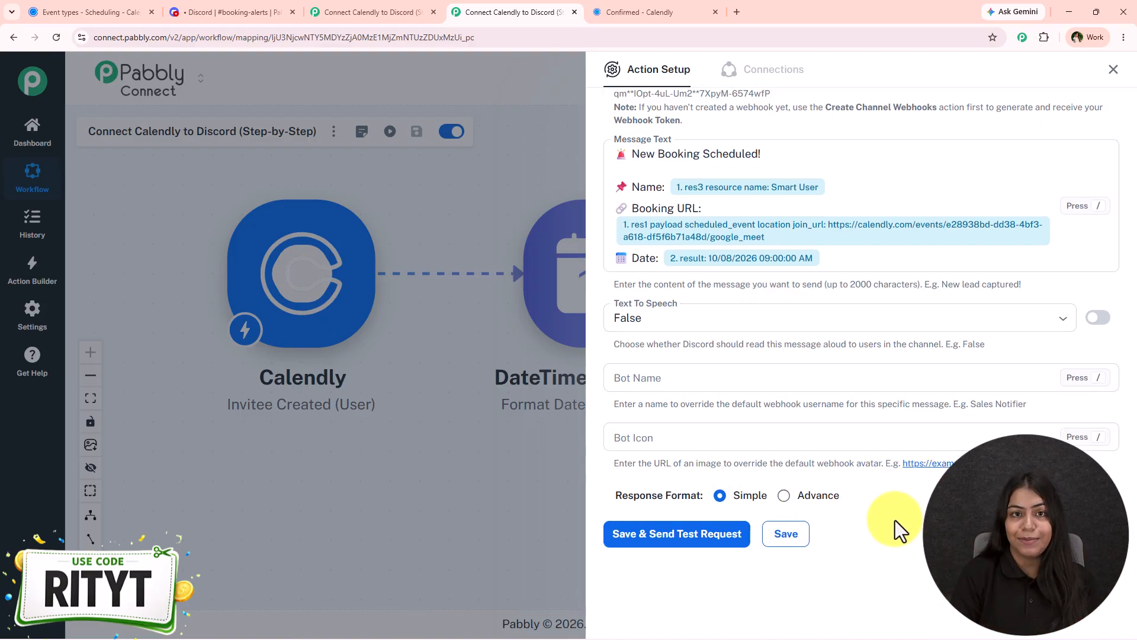
# Save the Discord step, send a test, and view the alert in #booking-alerts.
pyautogui.click(699, 535)
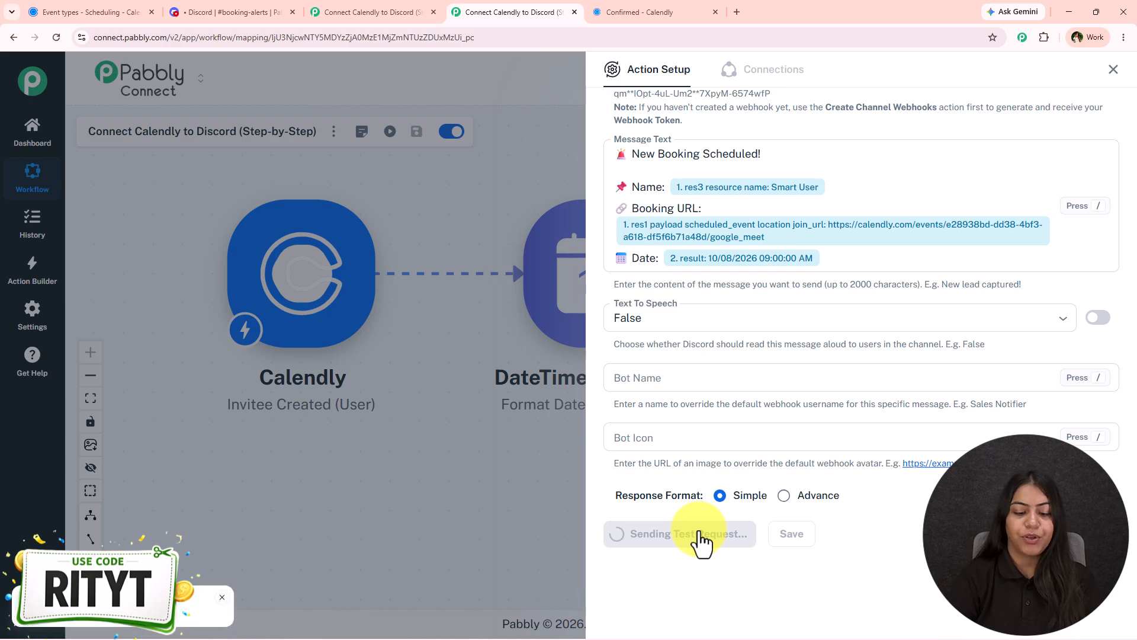
pyautogui.scroll(-3, 829, 408)
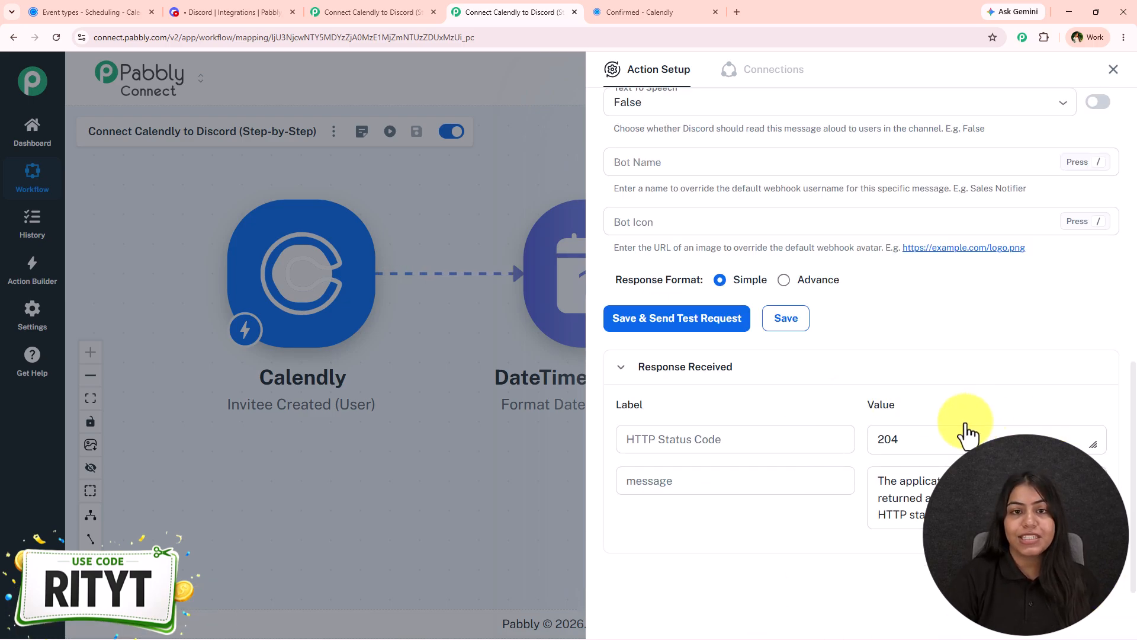
pyautogui.click(1113, 69)
pyautogui.click(195, 12)
pyautogui.click(931, 109)
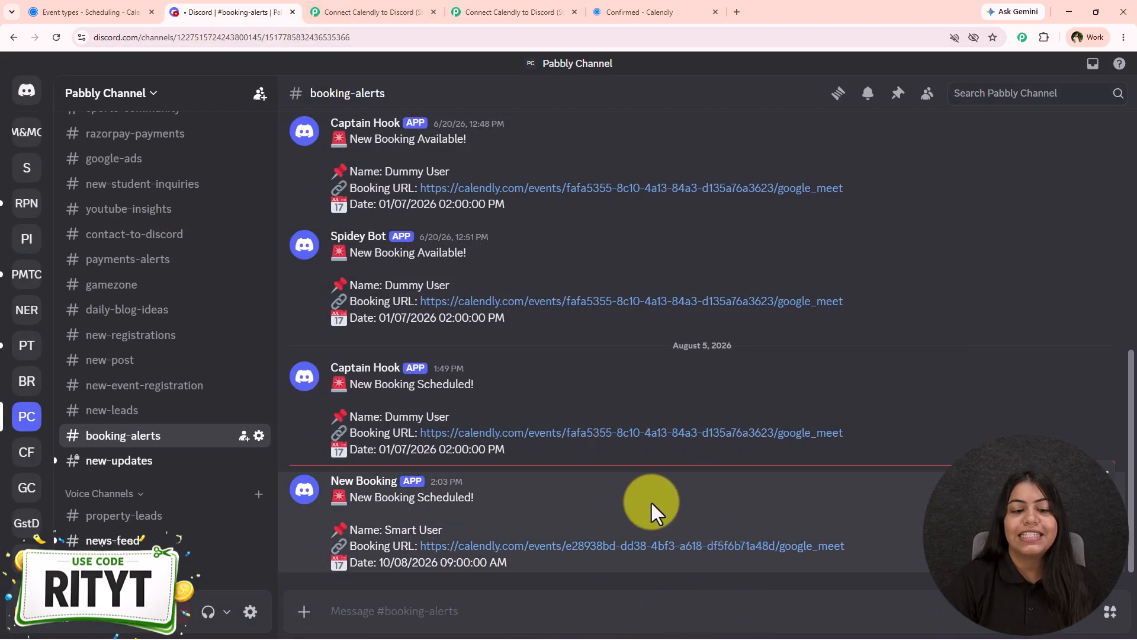
# Reposition the Discord node and centre the canvas, then compare the Calendly booking with Discord's message.
pyautogui.click(453, 12)
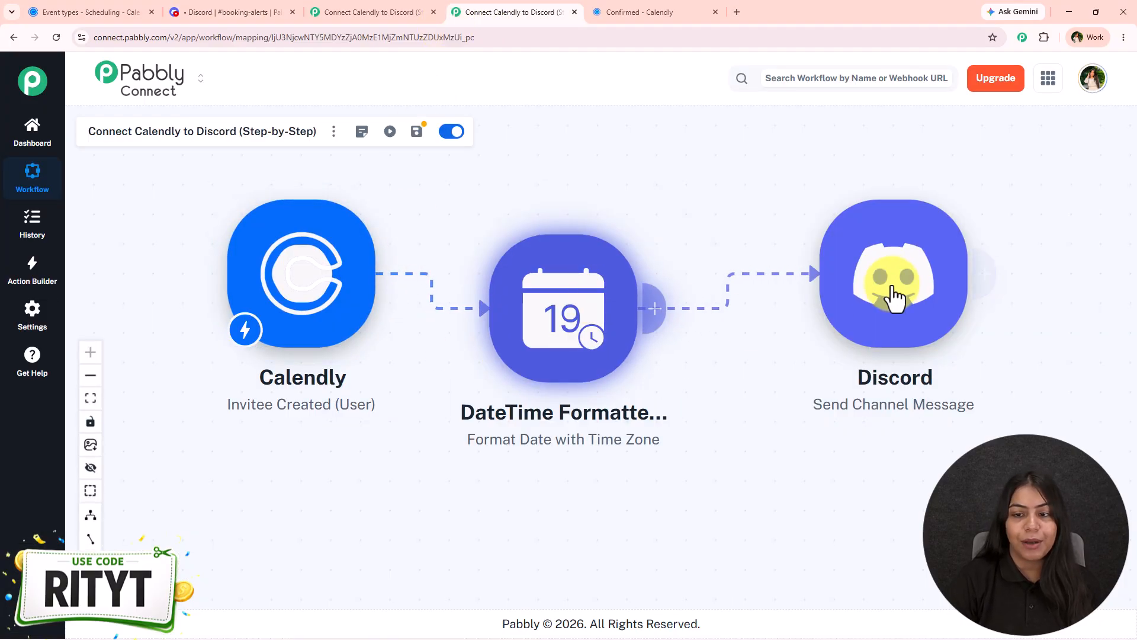
pyautogui.moveTo(890, 289); pyautogui.dragTo(872, 389)
pyautogui.moveTo(685, 495); pyautogui.dragTo(627, 485)
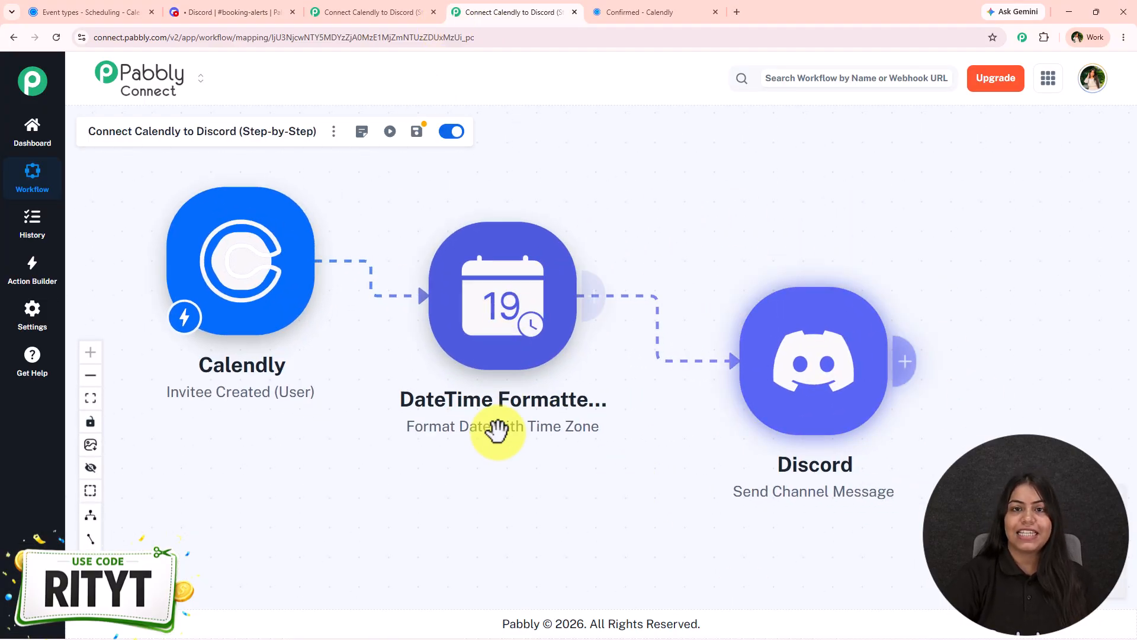
pyautogui.click(666, 10)
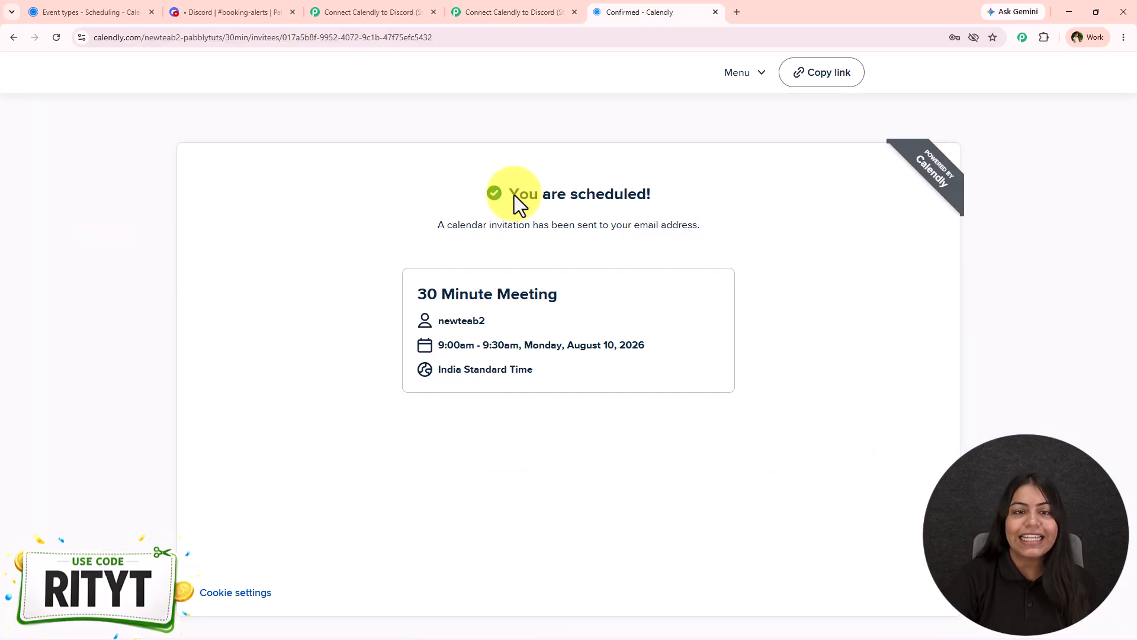
pyautogui.click(268, 11)
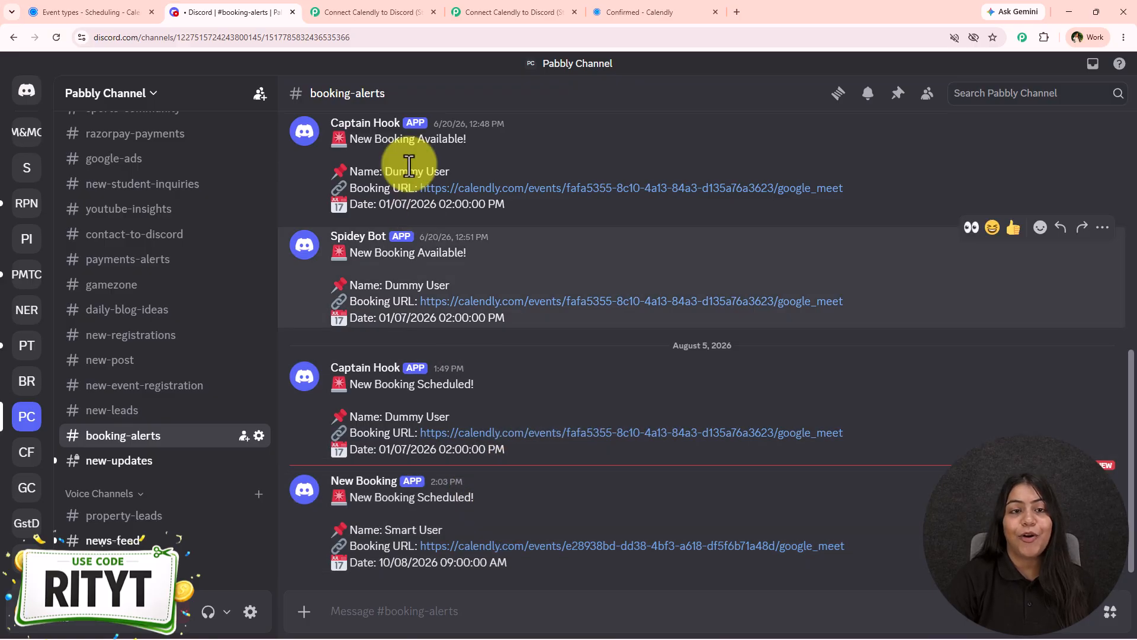
pyautogui.click(453, 10)
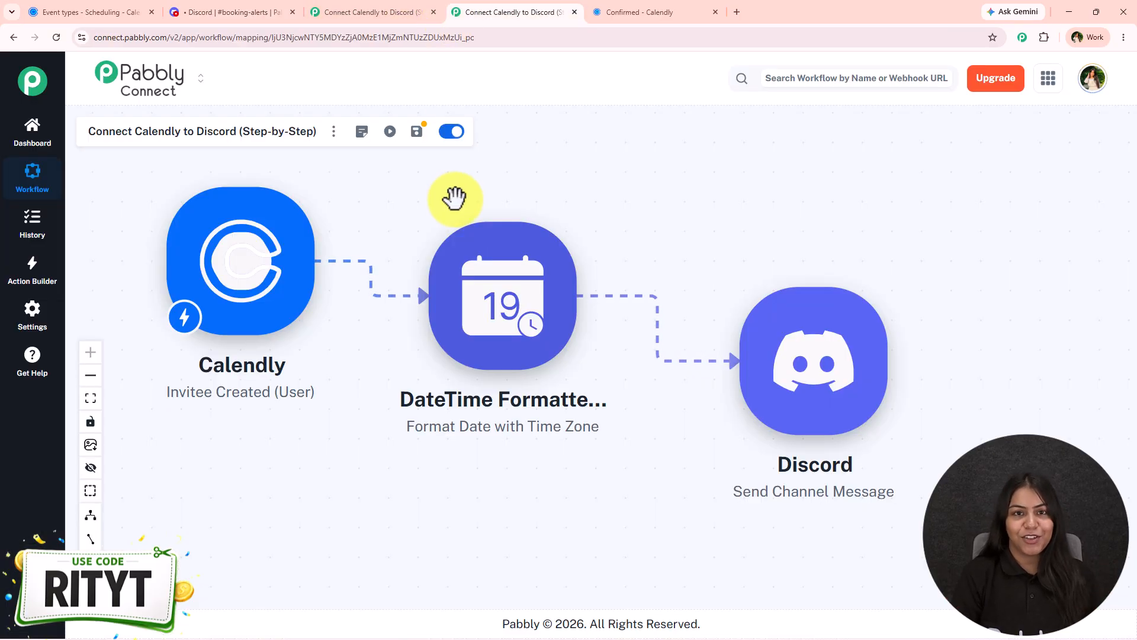